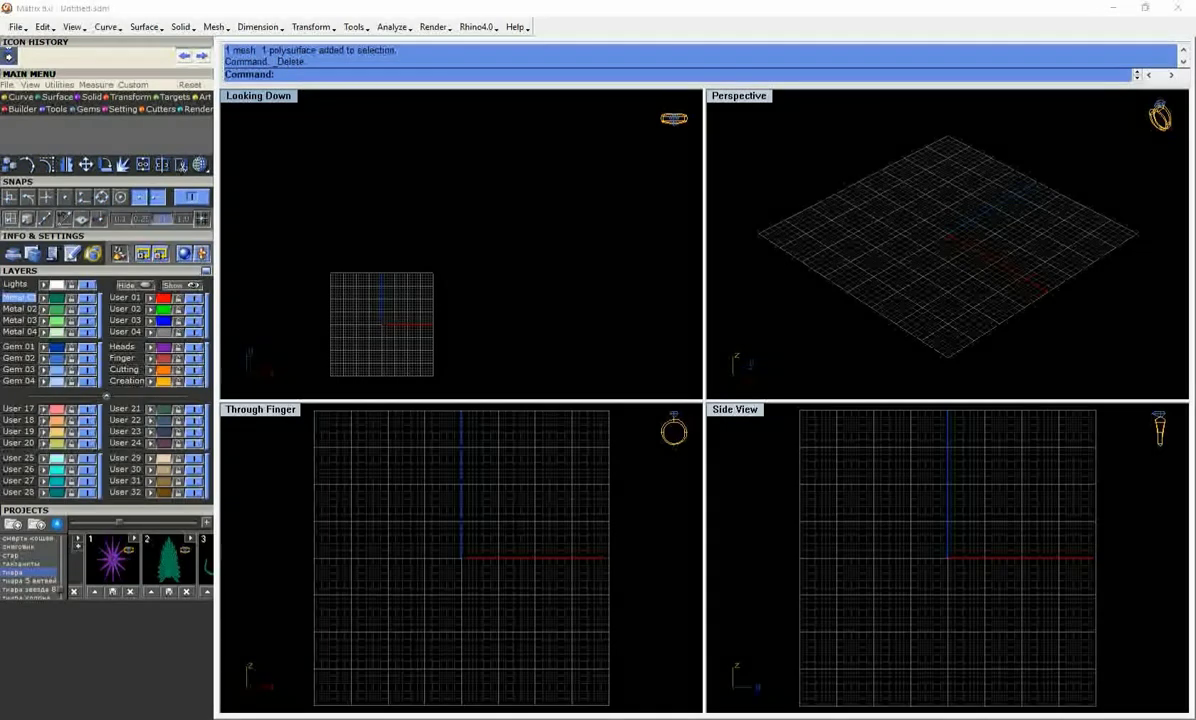
# Load the tiara band from 'тиара узбекская_1.3dm' beside the star-tiara reference photo
pyautogui.moveTo(1089, 128); pyautogui.dragTo(921, 128)
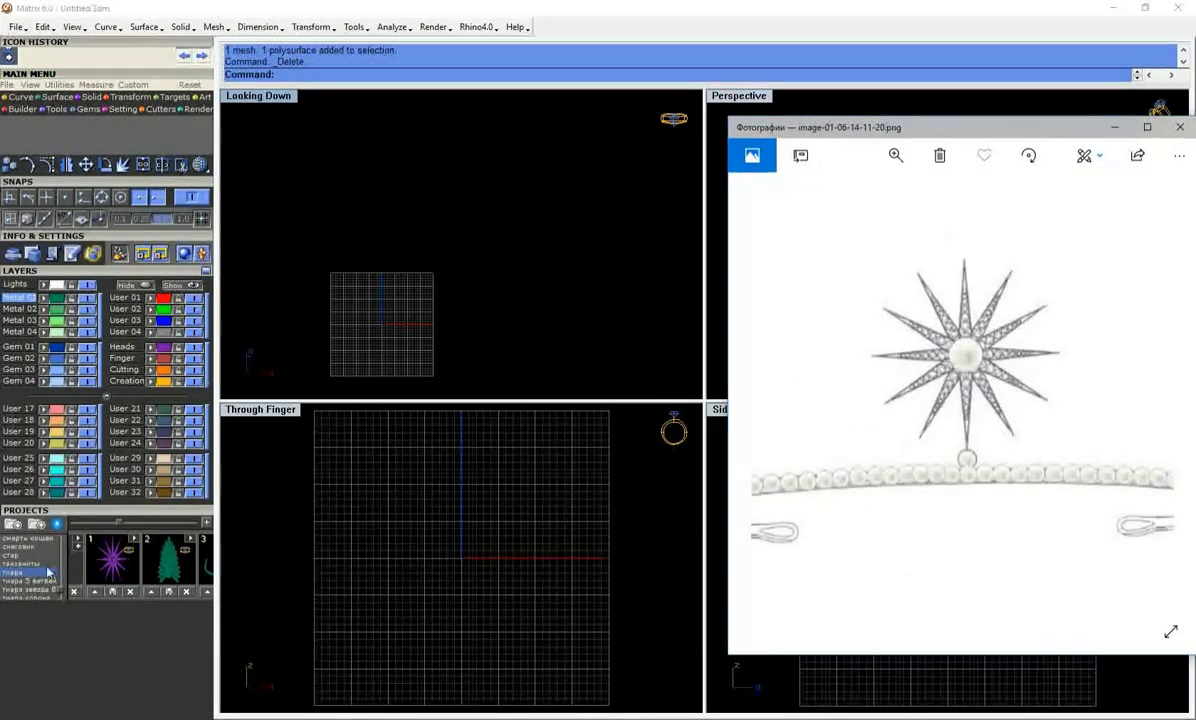
pyautogui.click(62, 596)
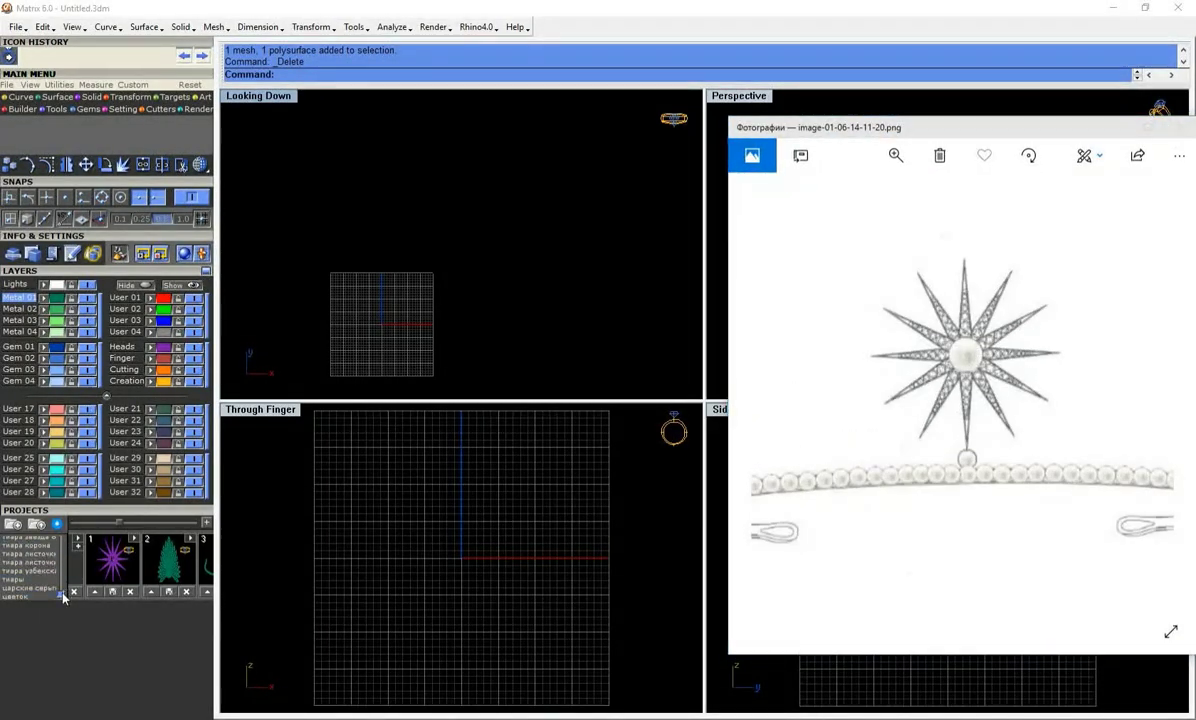
pyautogui.click(88, 532)
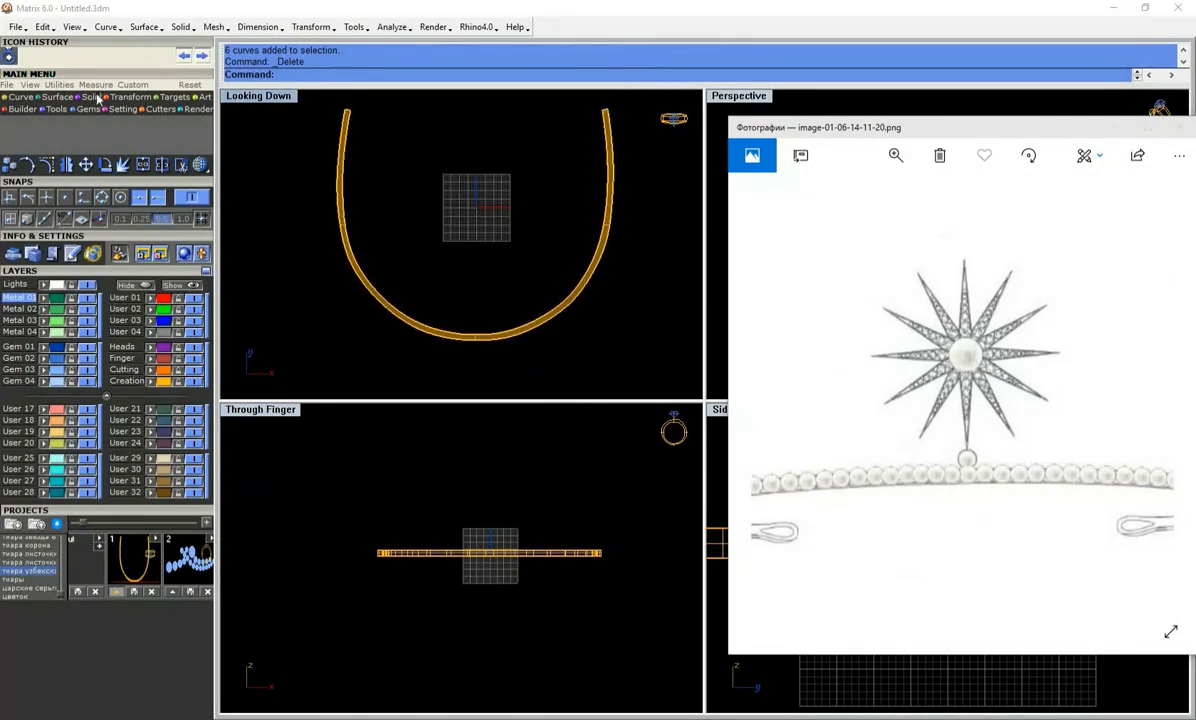
pyautogui.scroll(5, 507, 332)
pyautogui.scroll(-5, 480, 250)
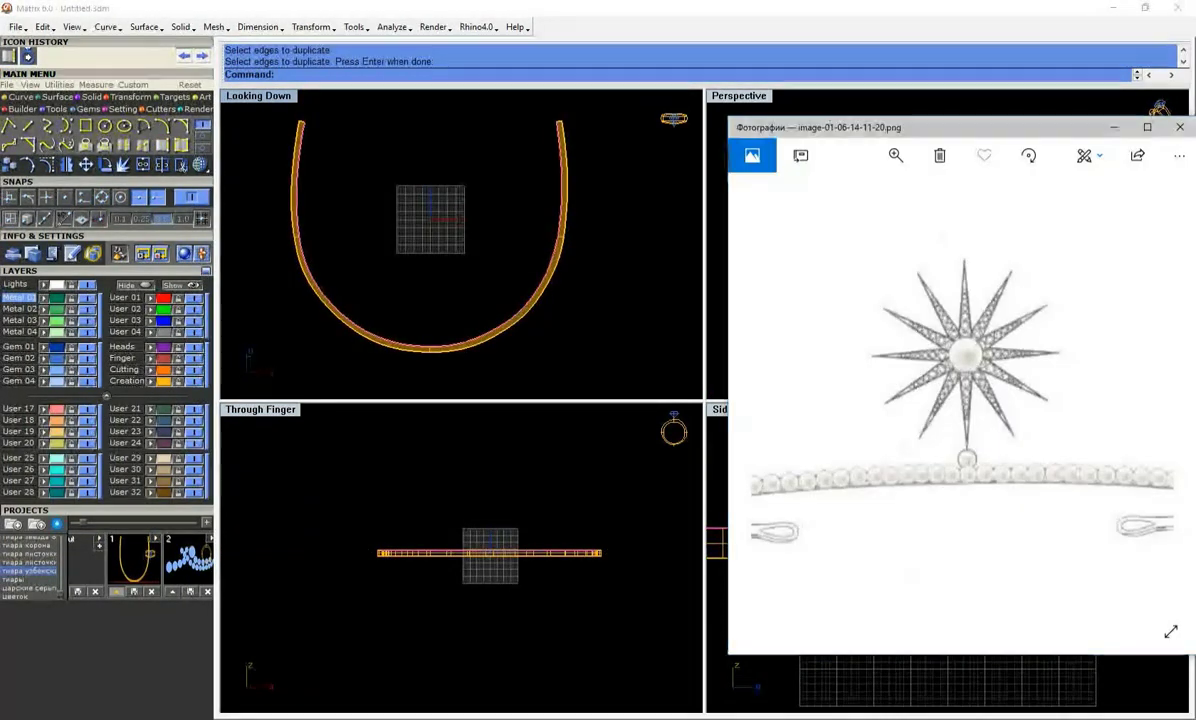
# Create a sphere just below the band's centre and scale a copy of it
pyautogui.click(59, 97)
pyautogui.click(66, 146)
pyautogui.scroll(3, 446, 502)
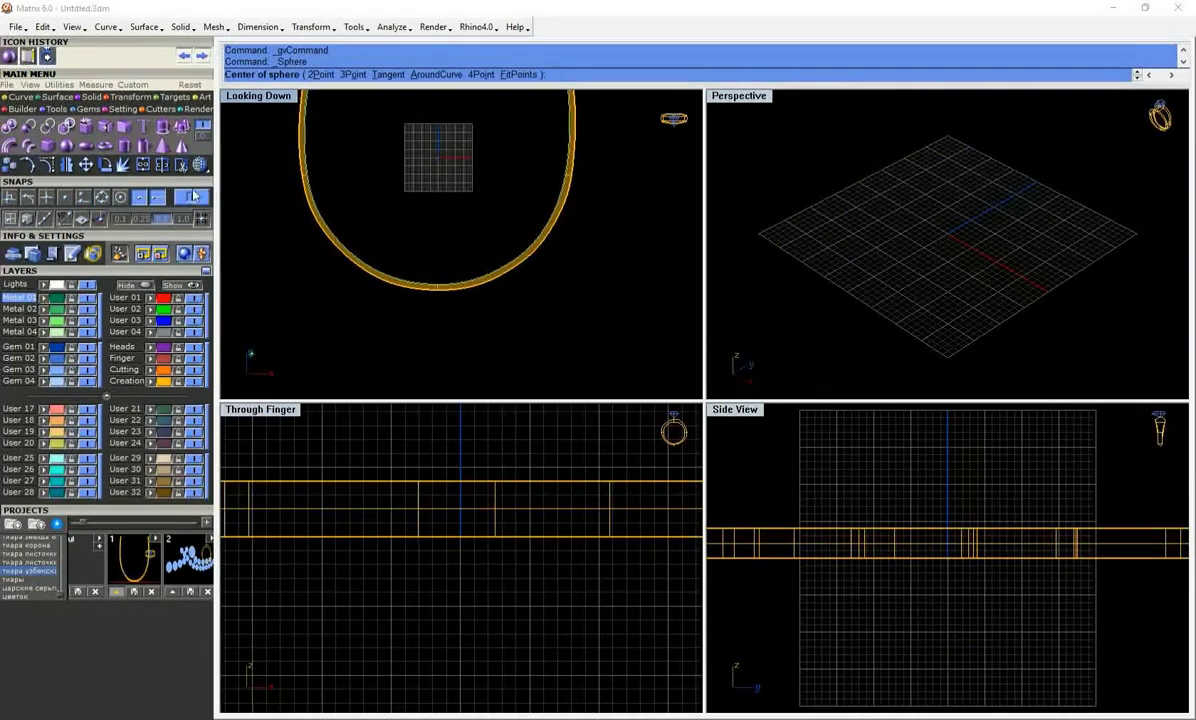
pyautogui.scroll(2, 446, 502)
pyautogui.scroll(3, 436, 157)
pyautogui.moveTo(453, 315); pyautogui.dragTo(488, 222)
pyautogui.scroll(-3, 447, 527)
pyautogui.click(9, 127)
pyautogui.scroll(3, 401, 503)
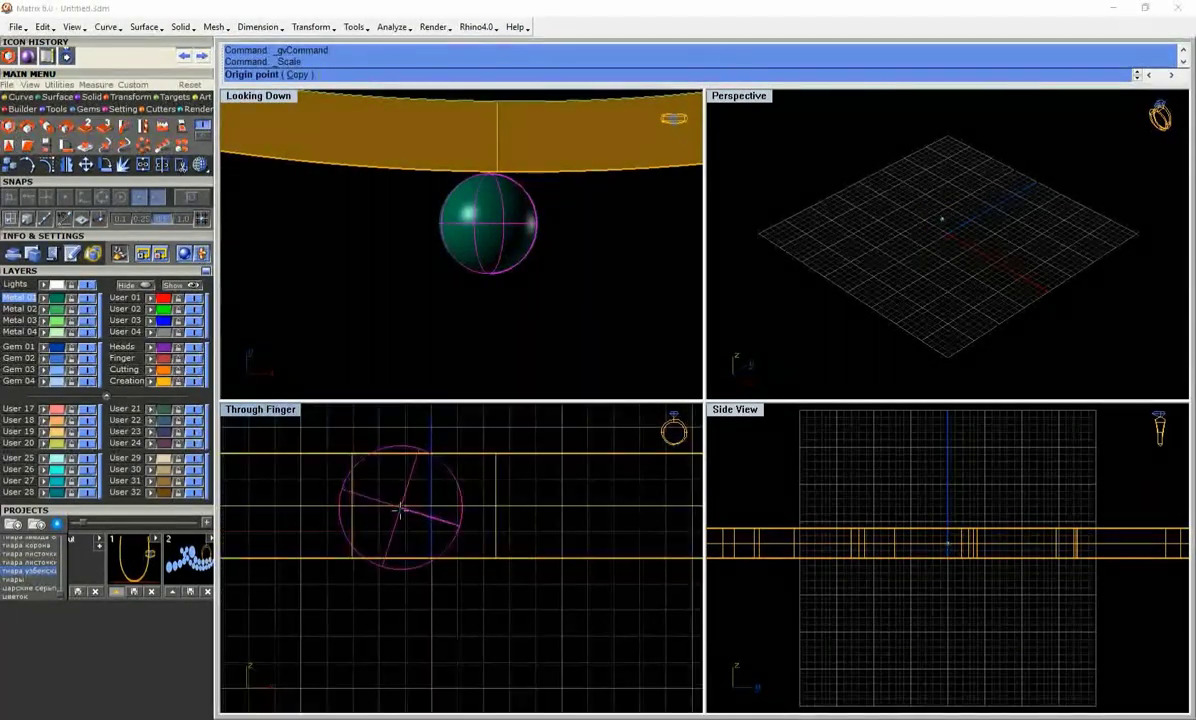
pyautogui.click(500, 510)
pyautogui.scroll(-3, 488, 345)
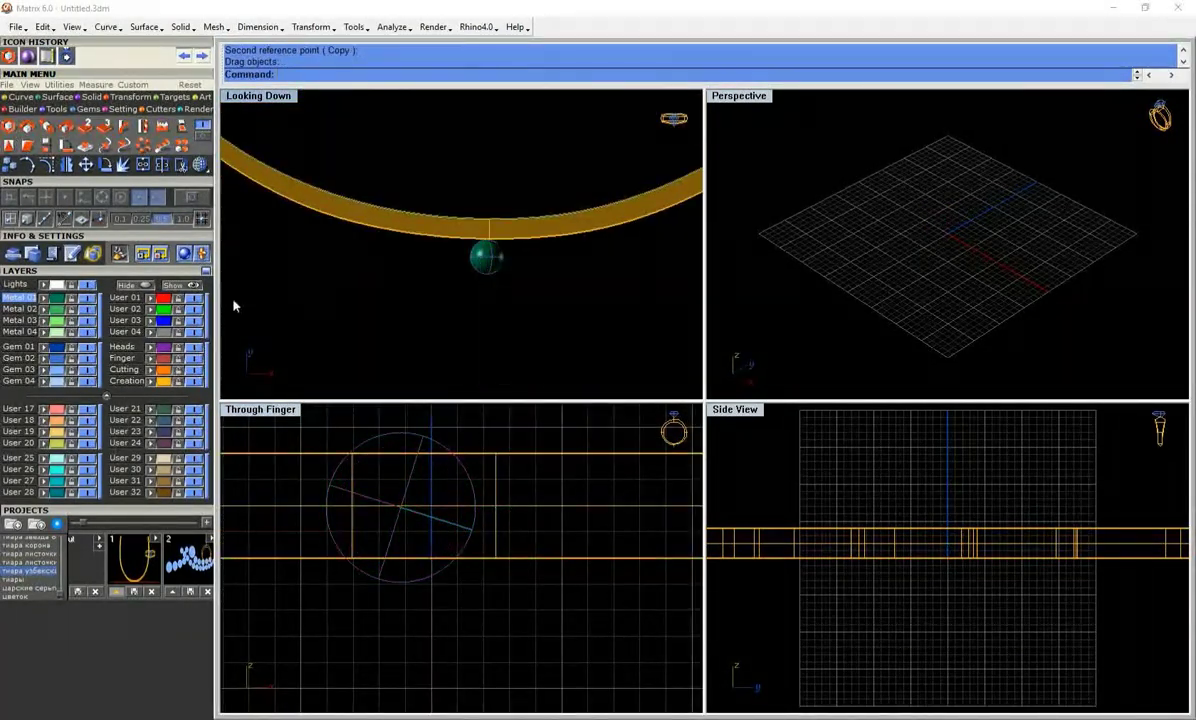
# Show layers as material names, cancel the Hide command, and select the band
pyautogui.click(140, 287)
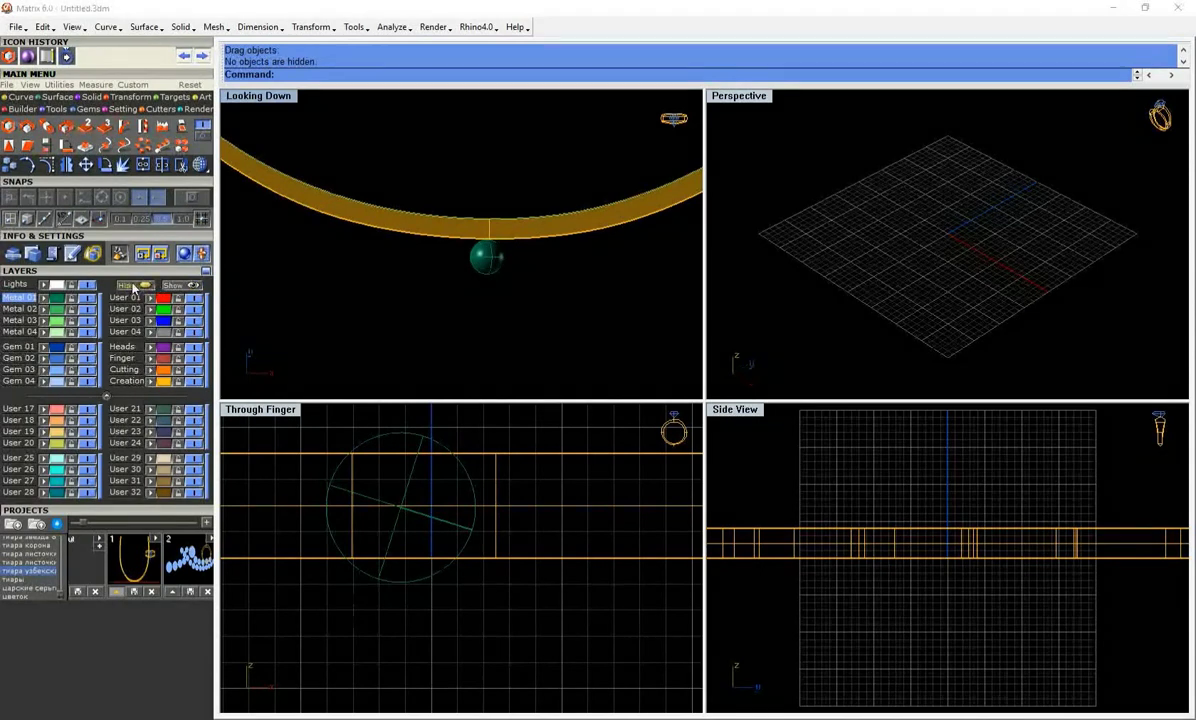
pyautogui.click(192, 256)
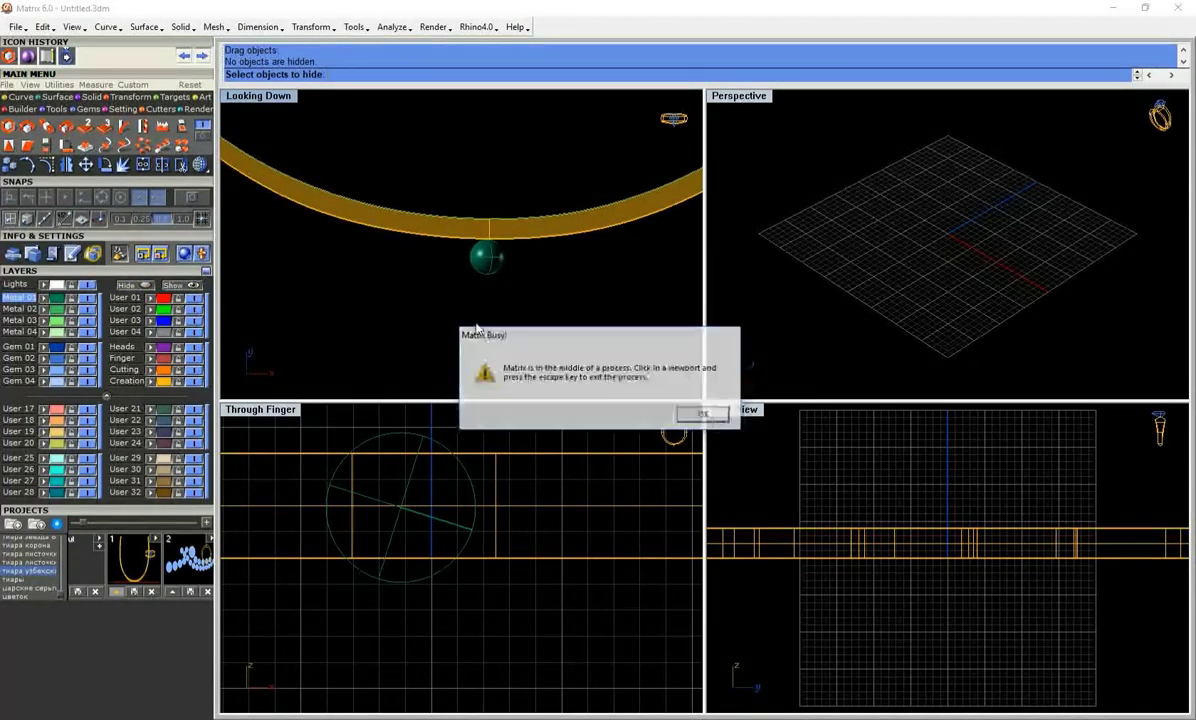
pyautogui.press('Return')
pyautogui.click(510, 246)
pyautogui.click(38, 297)
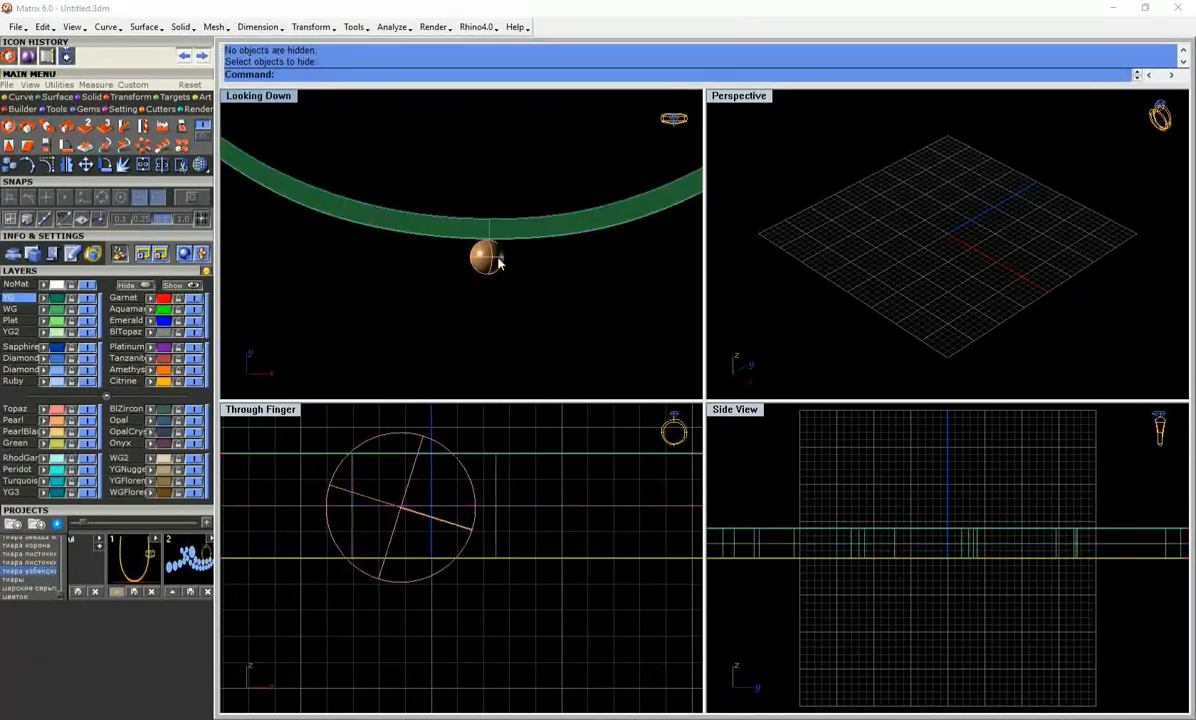
# Move the sphere to the band tip and array pearls along the band curve, deleting duplicates
pyautogui.doubleClick(268, 102)
pyautogui.scroll(5, 400, 395)
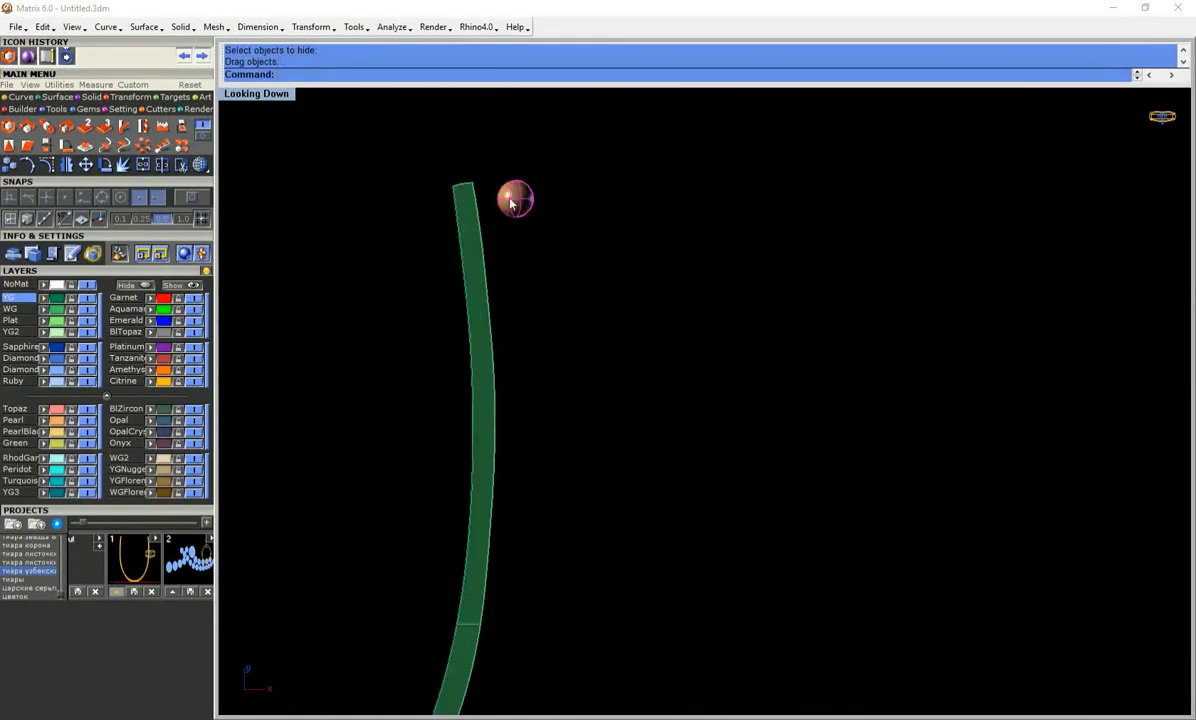
pyautogui.moveTo(520, 200); pyautogui.dragTo(473, 202)
pyautogui.click(462, 266)
pyautogui.click(470, 285)
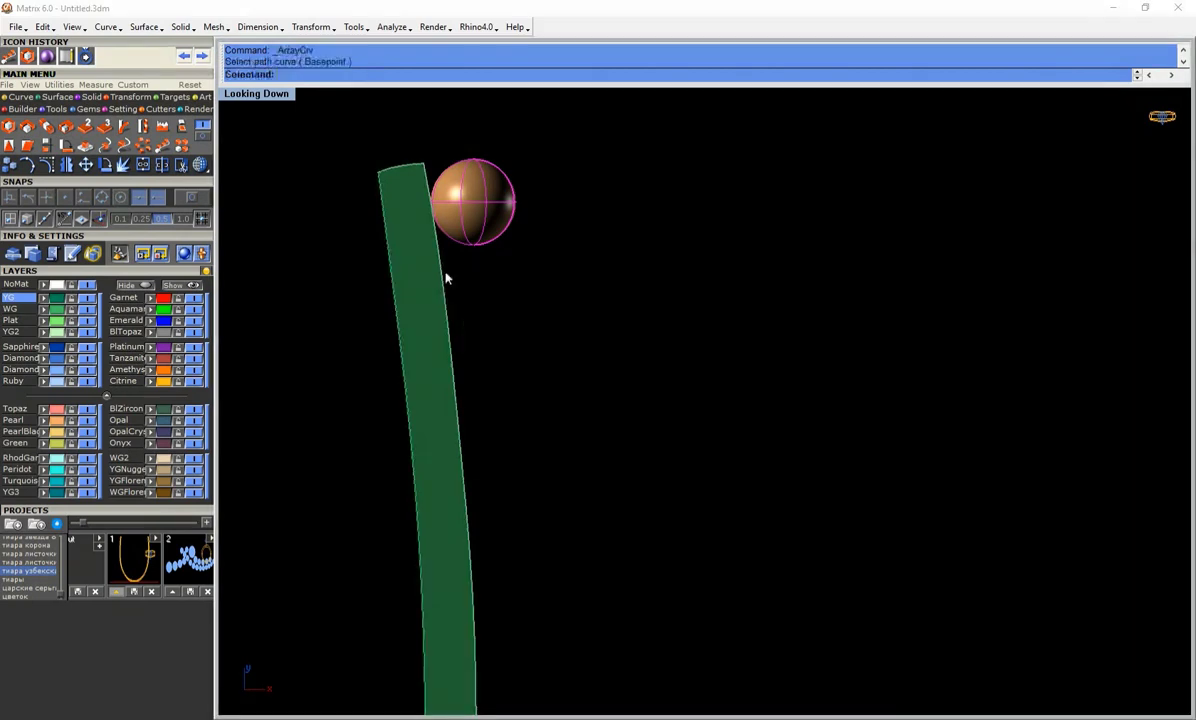
pyautogui.click(573, 305)
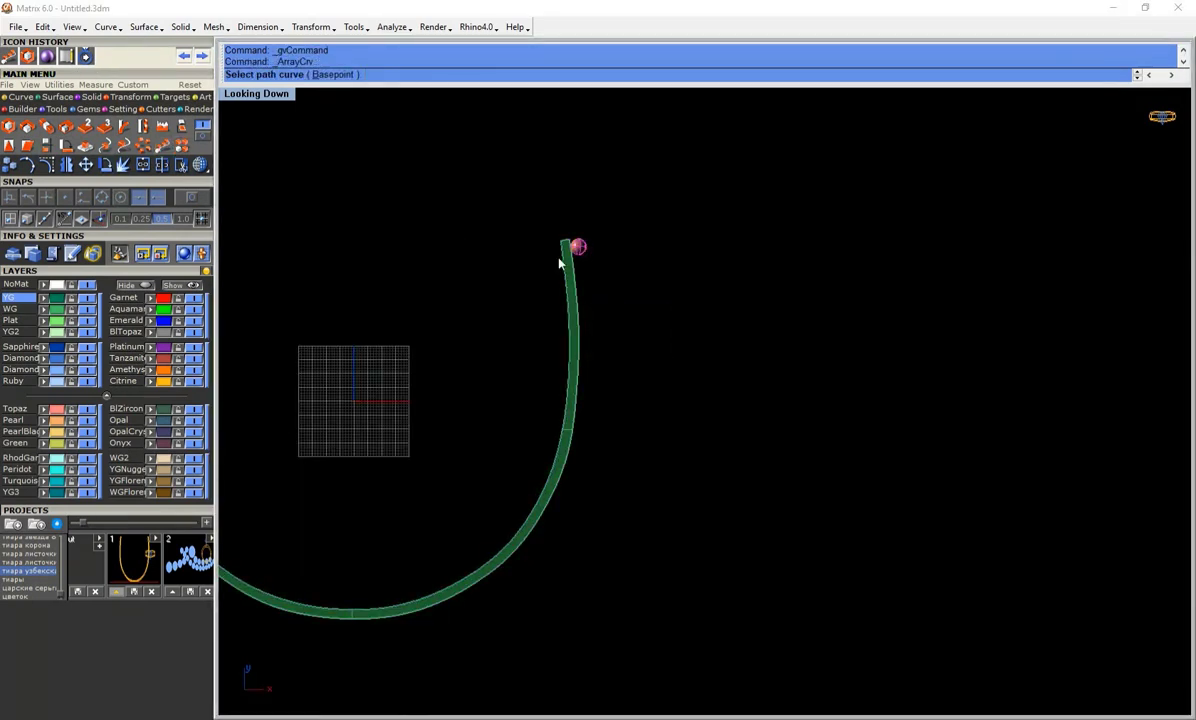
pyautogui.click(562, 263)
pyautogui.click(847, 321)
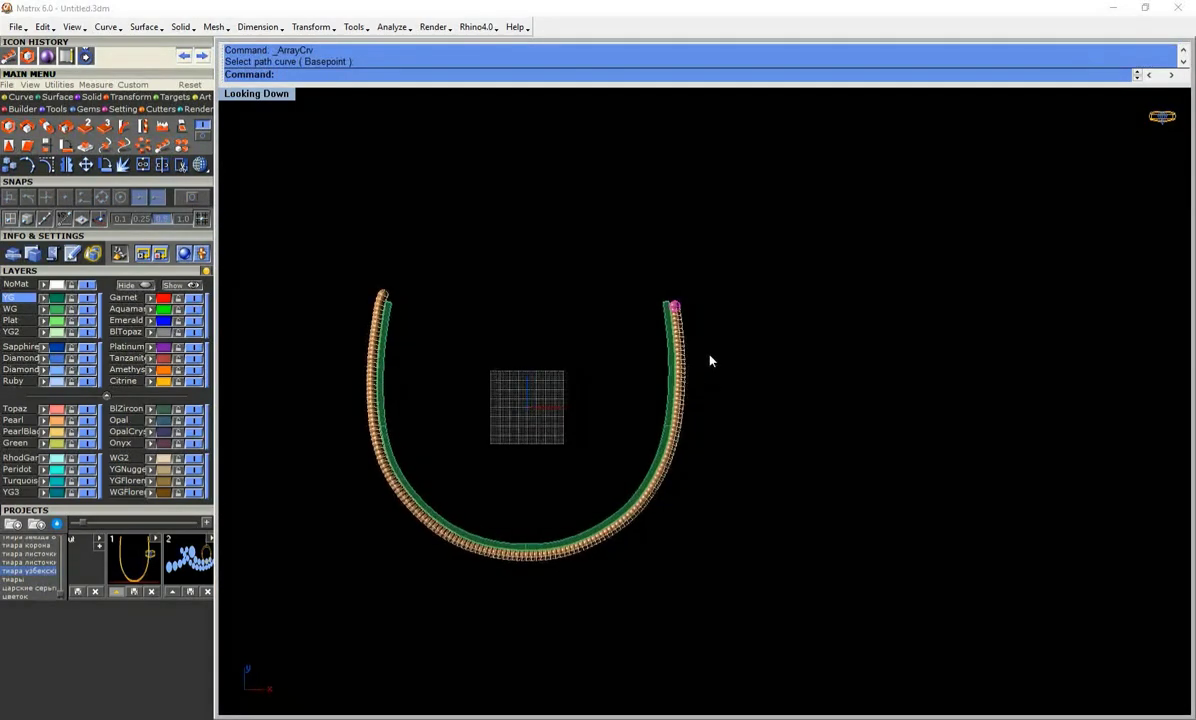
pyautogui.click(595, 315)
pyautogui.click(620, 341)
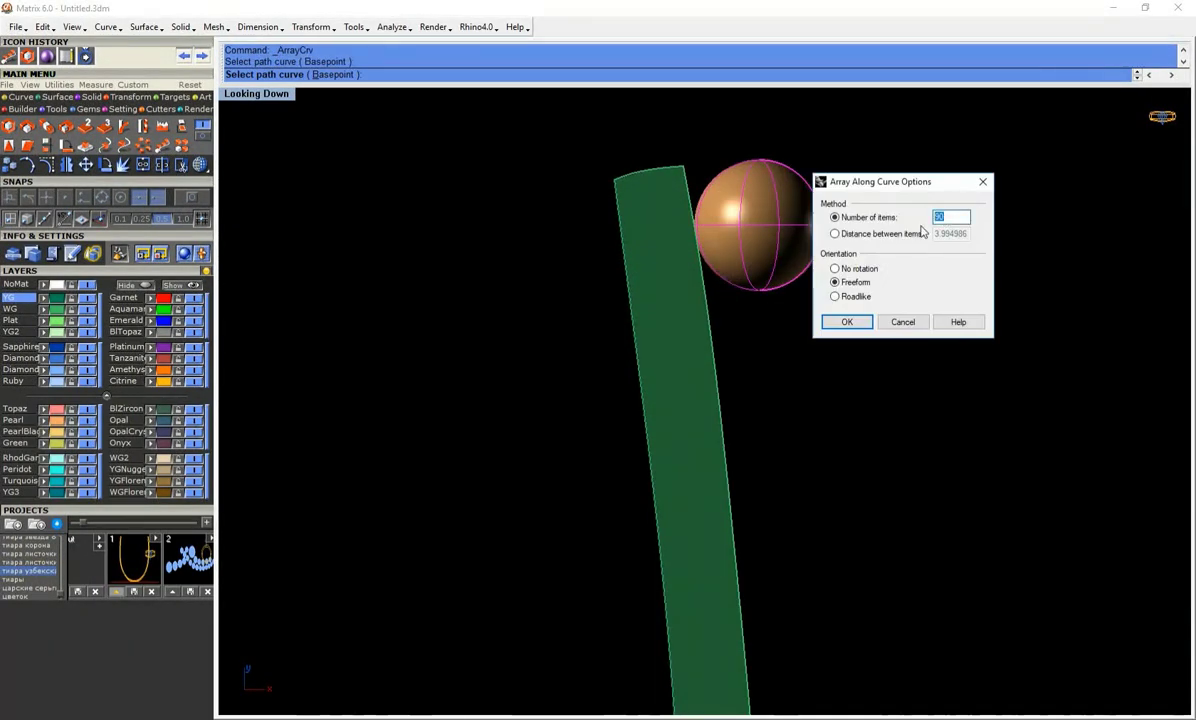
pyautogui.click(845, 326)
pyautogui.press('Delete')
# View the pearl row in Rendered Perspective and load the star ornament project
pyautogui.doubleClick(265, 96)
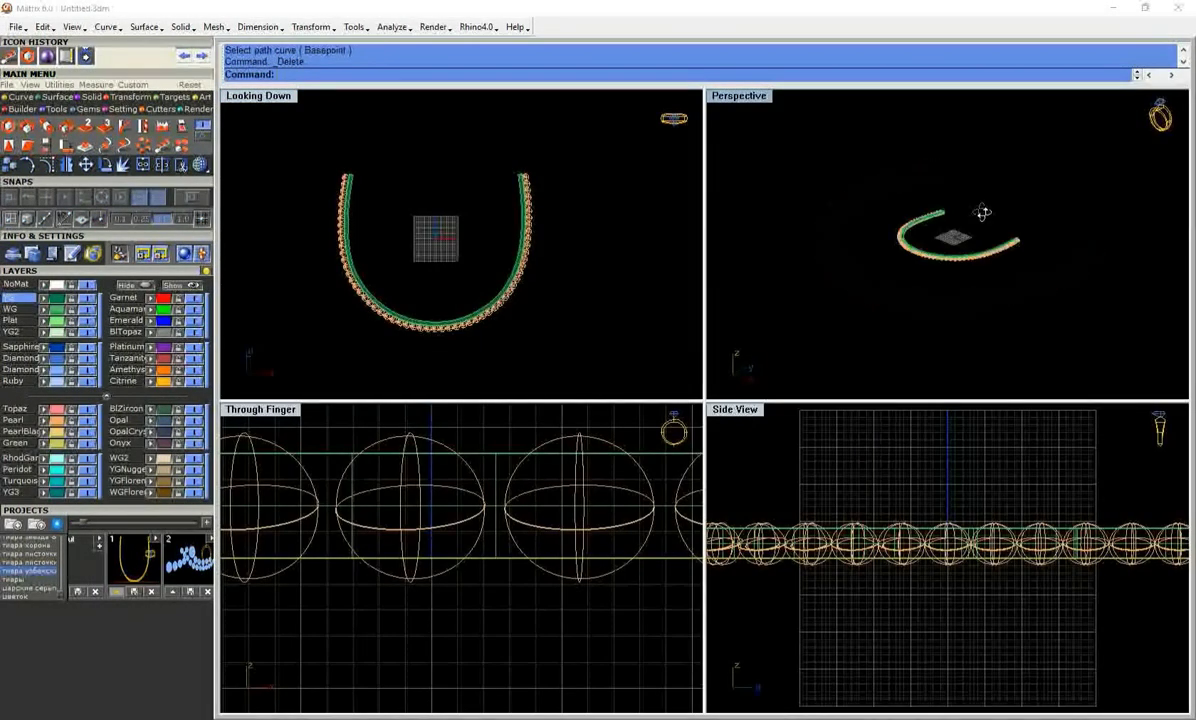
pyautogui.click(255, 240)
pyautogui.click(270, 262)
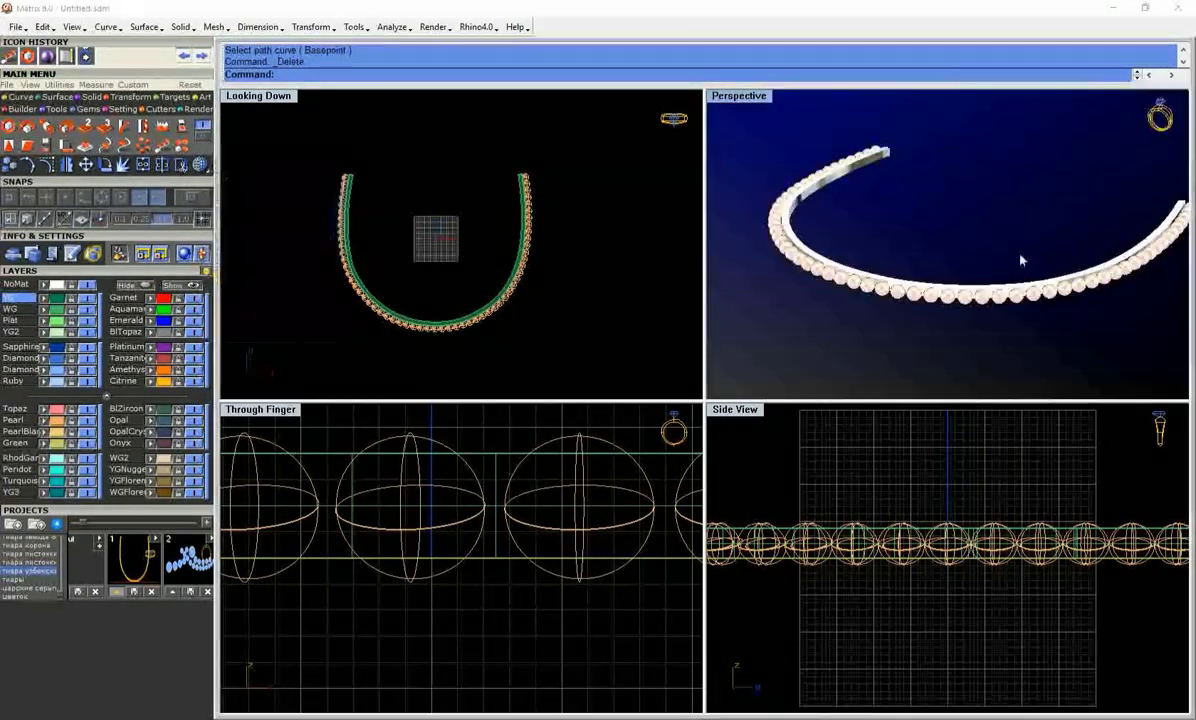
pyautogui.moveTo(1060, 307); pyautogui.dragTo(1062, 395, button='right')
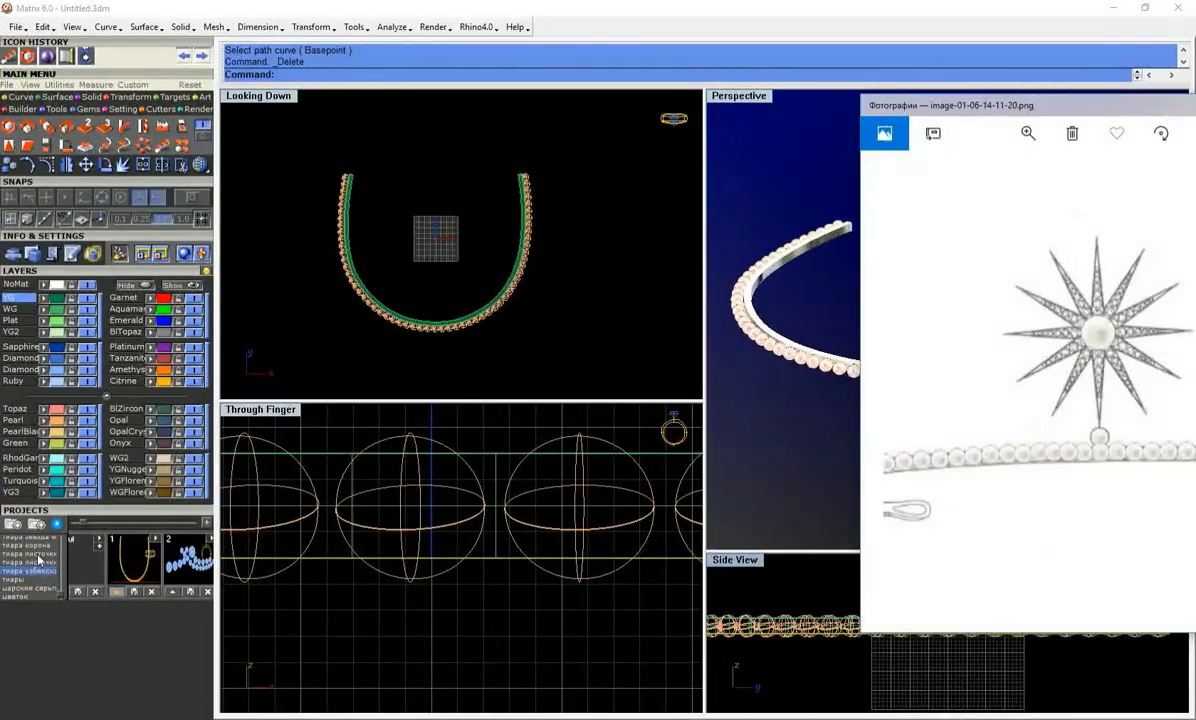
pyautogui.click(40, 562)
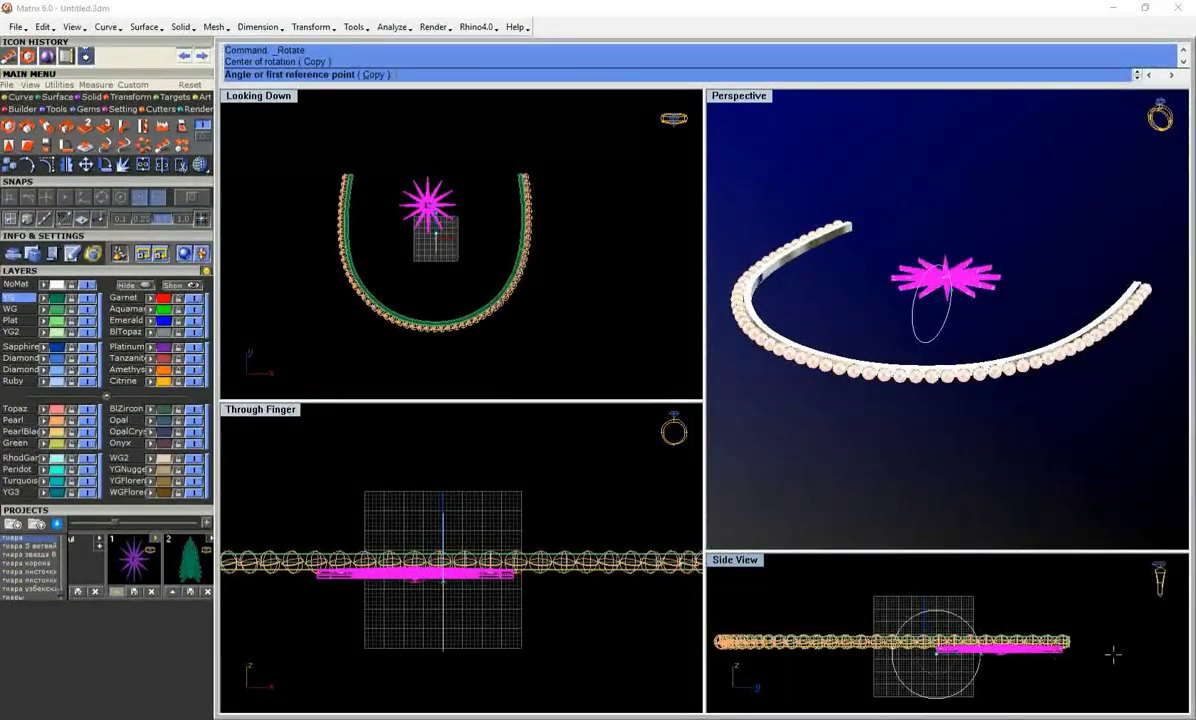
# Turn a copy of the star upright and raise it above the centre pearls at the band's front
pyautogui.click(918, 578)
pyautogui.moveTo(430, 235); pyautogui.dragTo(443, 325)
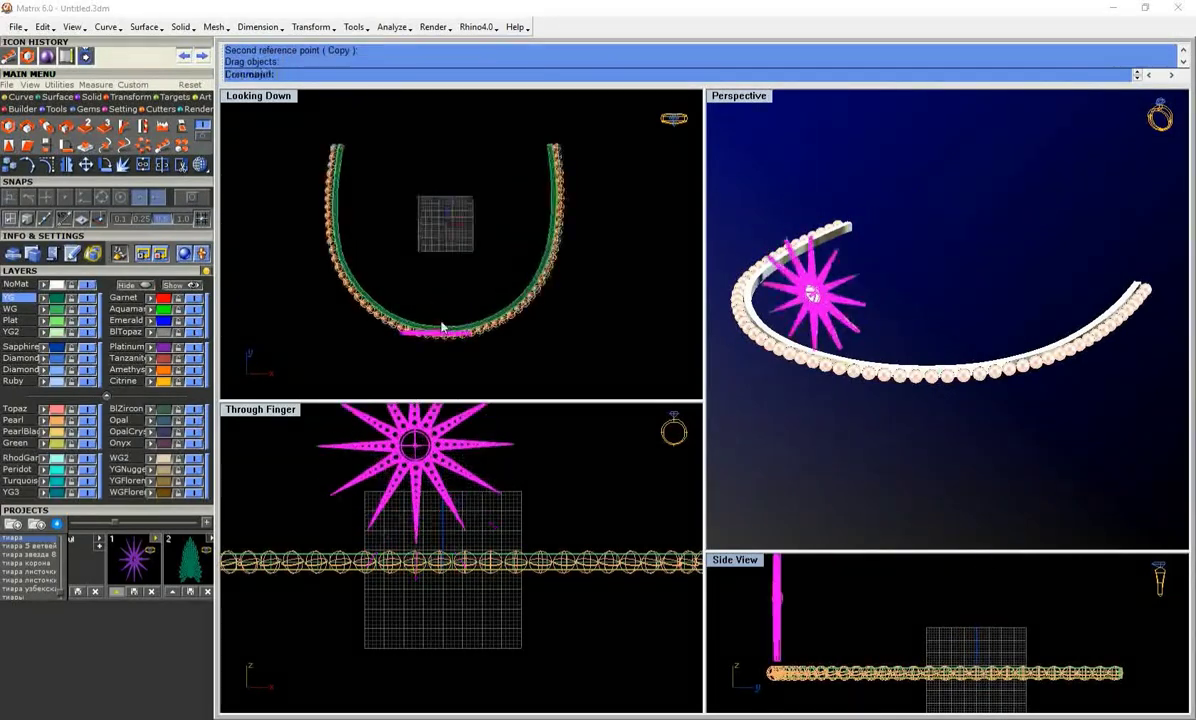
pyautogui.scroll(5, 443, 325)
pyautogui.scroll(3, 395, 530)
pyautogui.scroll(3, 480, 507)
pyautogui.scroll(3, 483, 531)
pyautogui.moveTo(528, 221); pyautogui.dragTo(530, 212)
pyautogui.moveTo(455, 703); pyautogui.dragTo(460, 598, button='right')
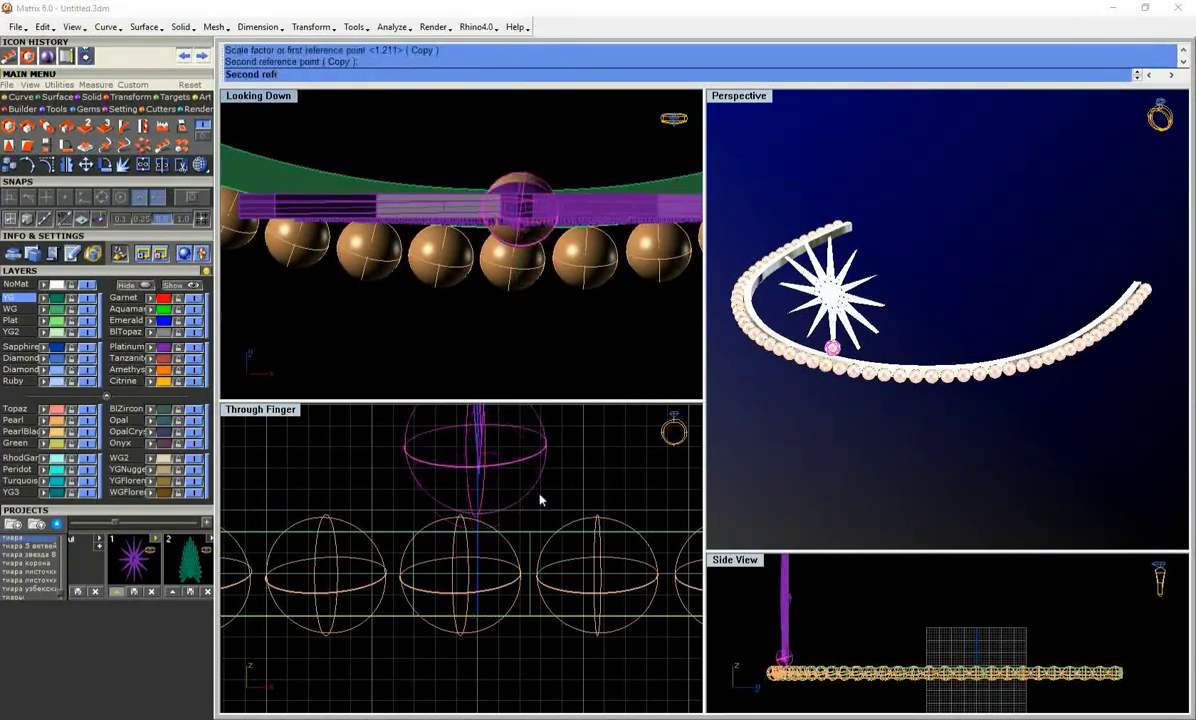
pyautogui.scroll(-3, 497, 480)
pyautogui.click(489, 507)
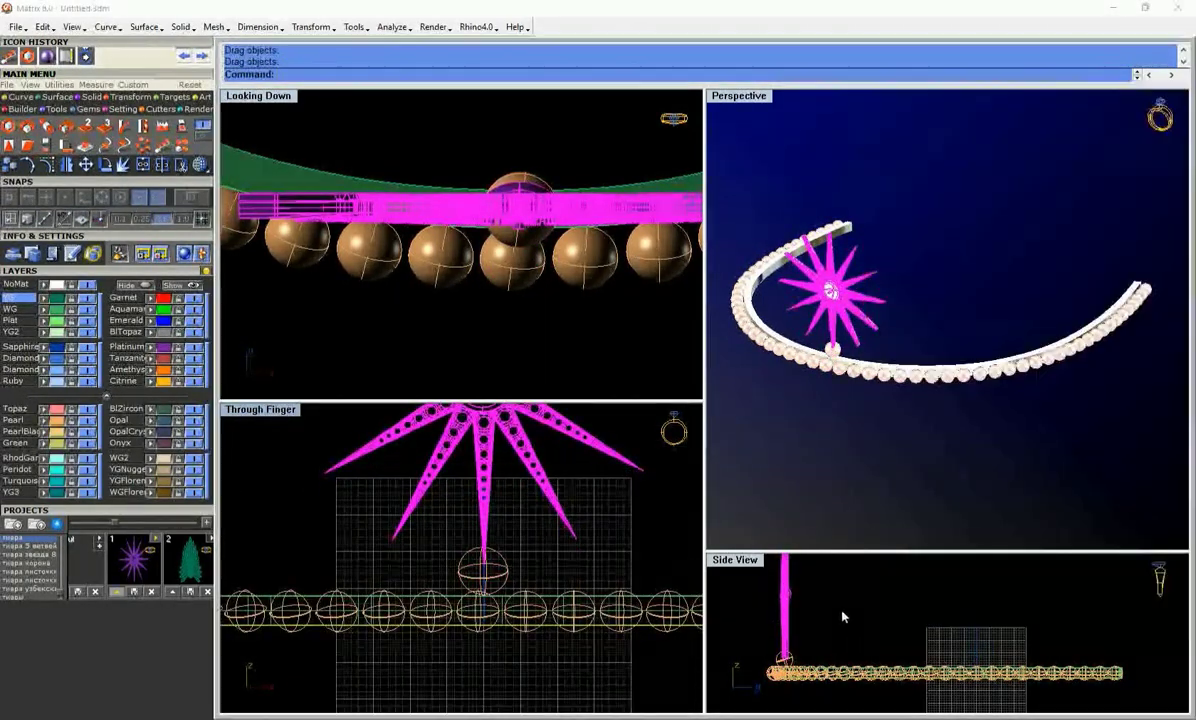
pyautogui.hotkey('alt', 'Tab')
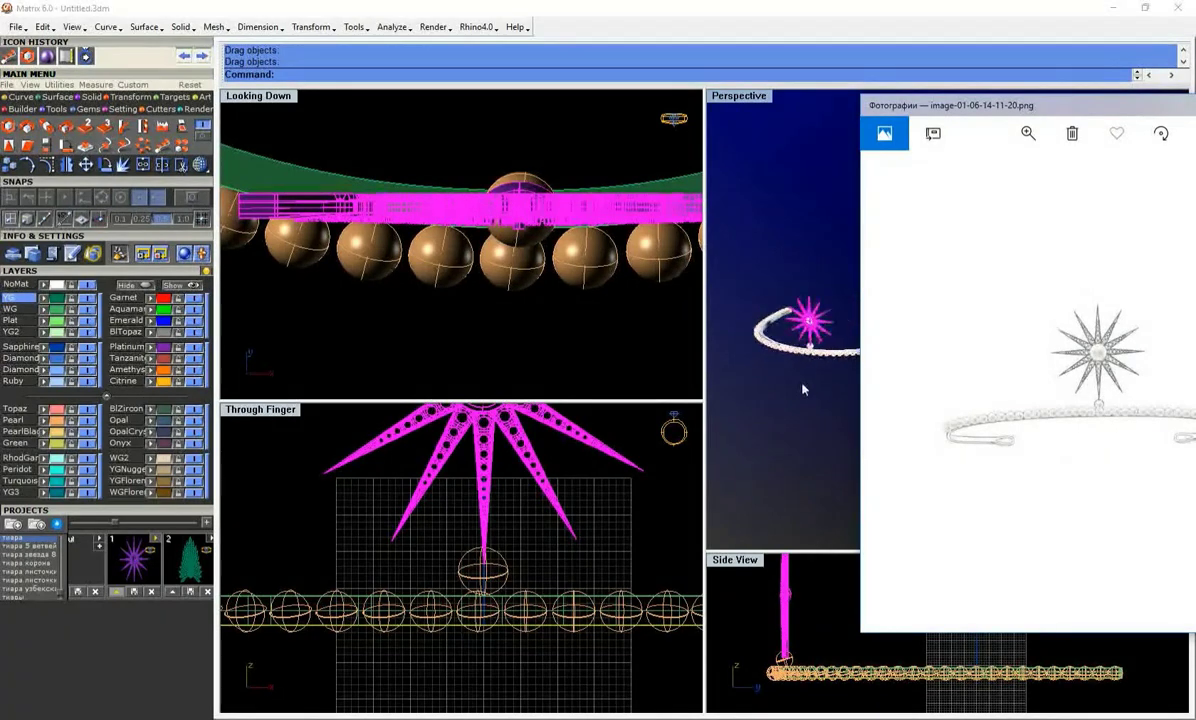
# Copy the sphere to the star's centre and scale it up into a large centre pearl
pyautogui.scroll(3, 790, 250)
pyautogui.click(469, 493)
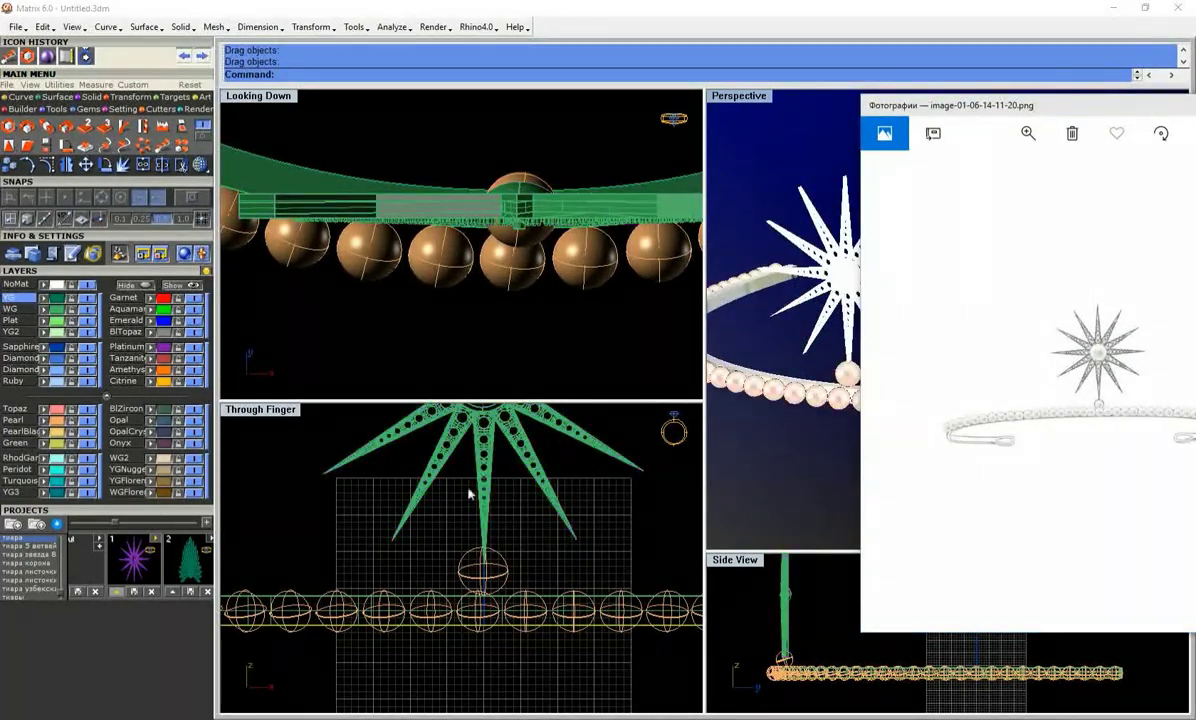
pyautogui.scroll(-2, 469, 493)
pyautogui.click(479, 628)
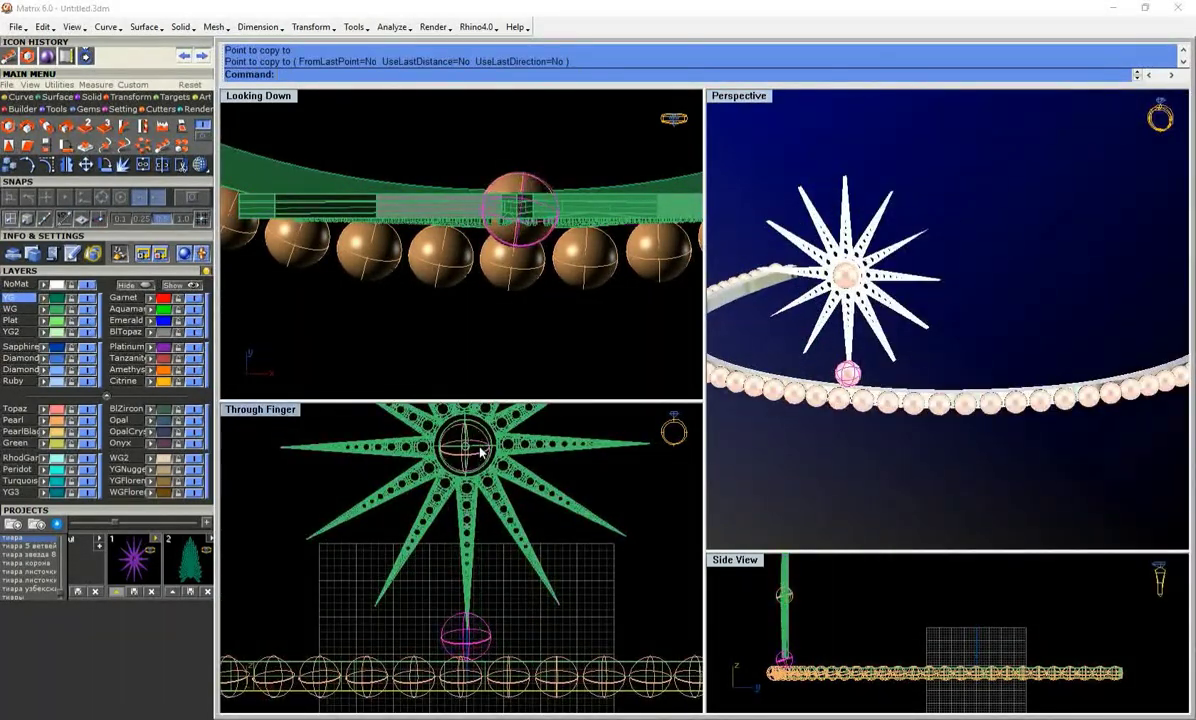
pyautogui.click(89, 125)
pyautogui.scroll(4, 470, 412)
pyautogui.click(443, 531)
pyautogui.click(537, 545)
pyautogui.click(502, 563)
pyautogui.scroll(-2, 492, 197)
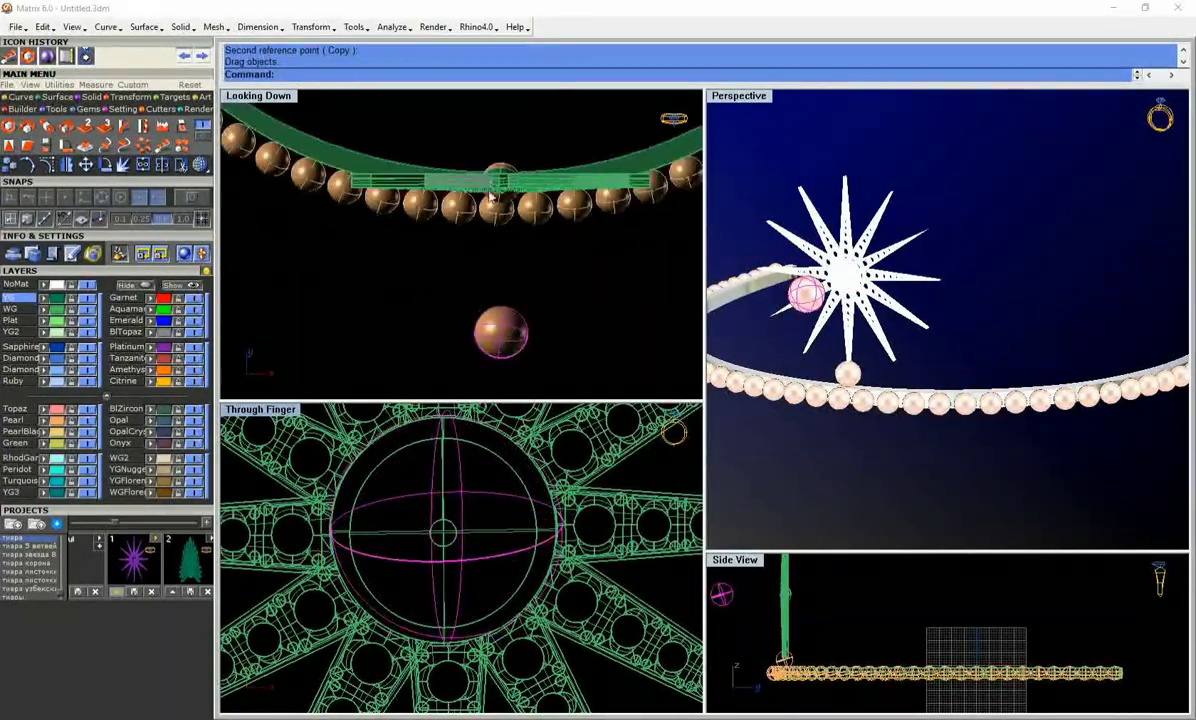
# Choose a small round diamond size in the Gem Loader
pyautogui.scroll(3, 868, 270)
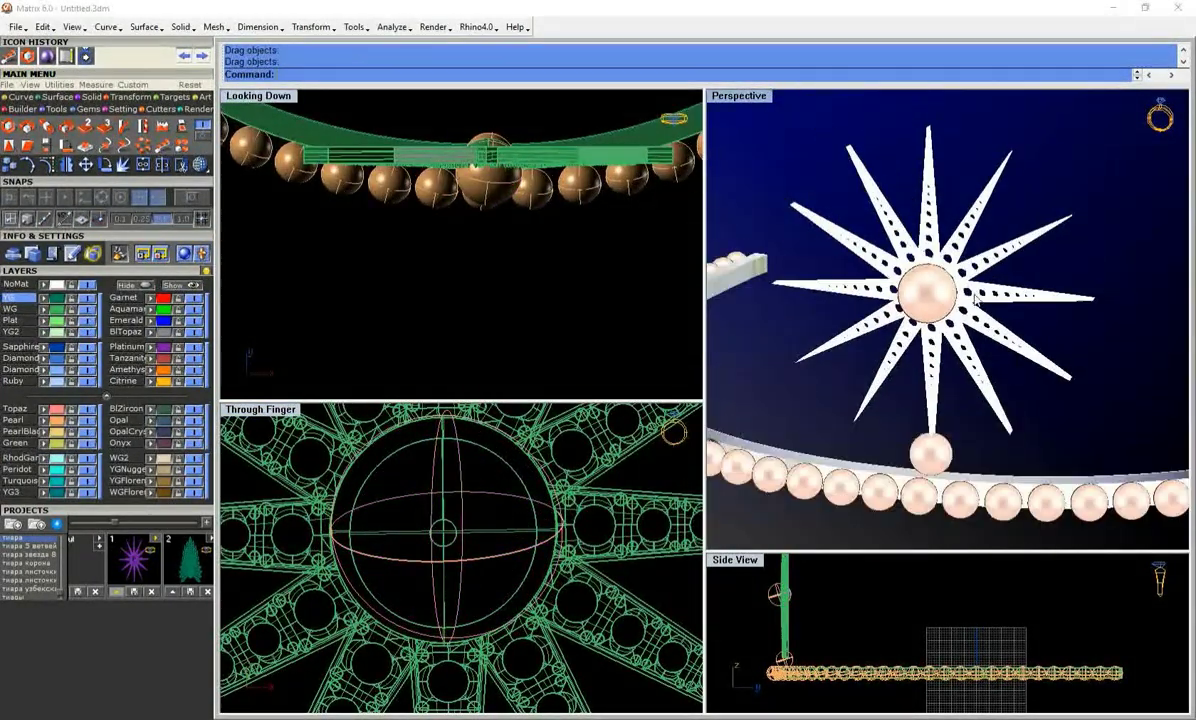
pyautogui.click(88, 108)
pyautogui.click(10, 125)
pyautogui.click(120, 440)
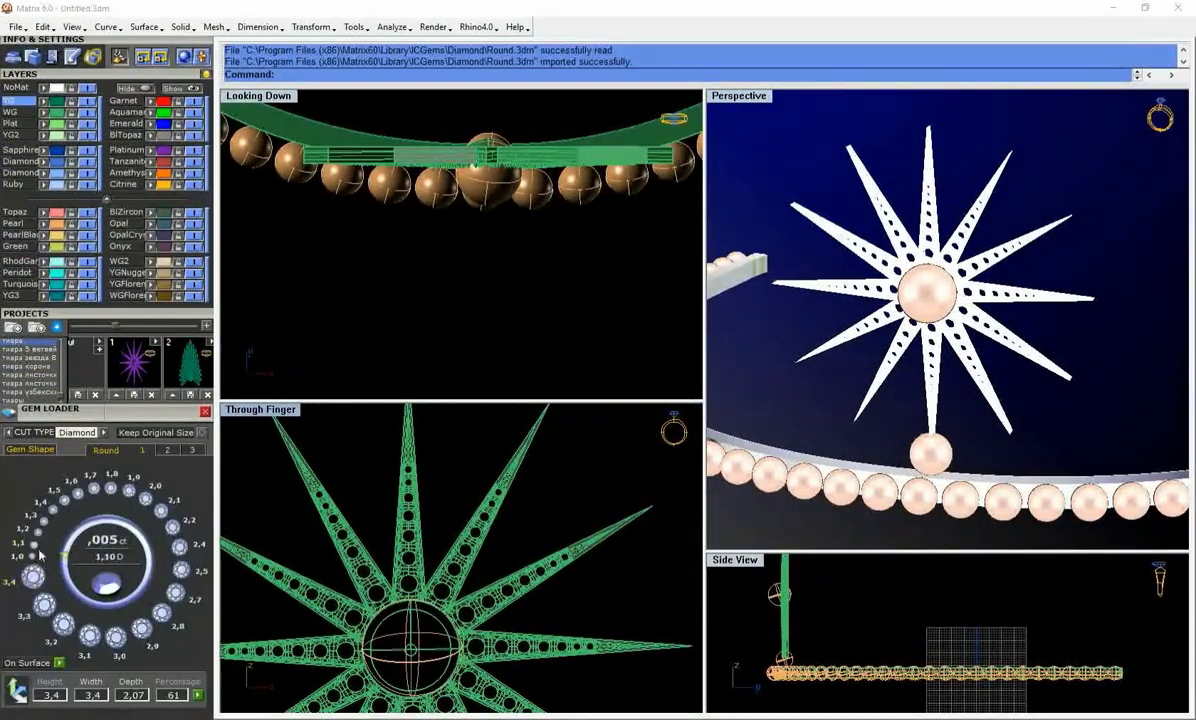
# Load the round diamond, rotate a copy, and copy gems up along the star ray
pyautogui.click(57, 489)
pyautogui.click(12, 54)
pyautogui.click(105, 64)
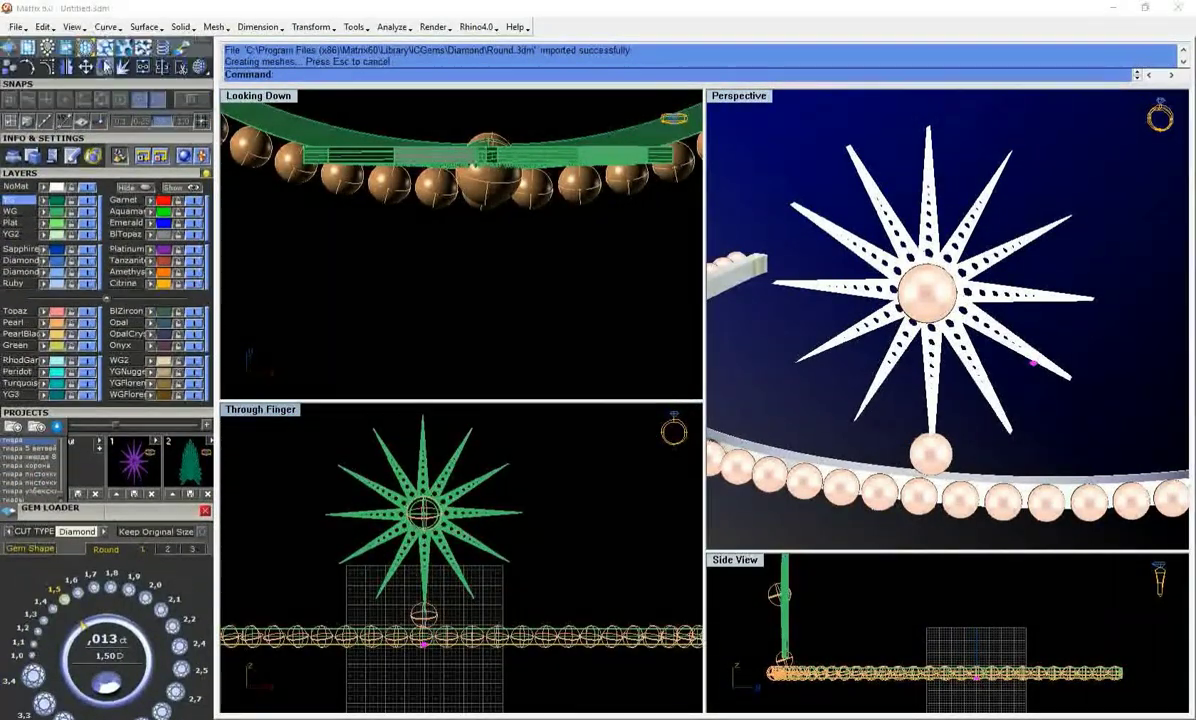
pyautogui.scroll(5, 762, 585)
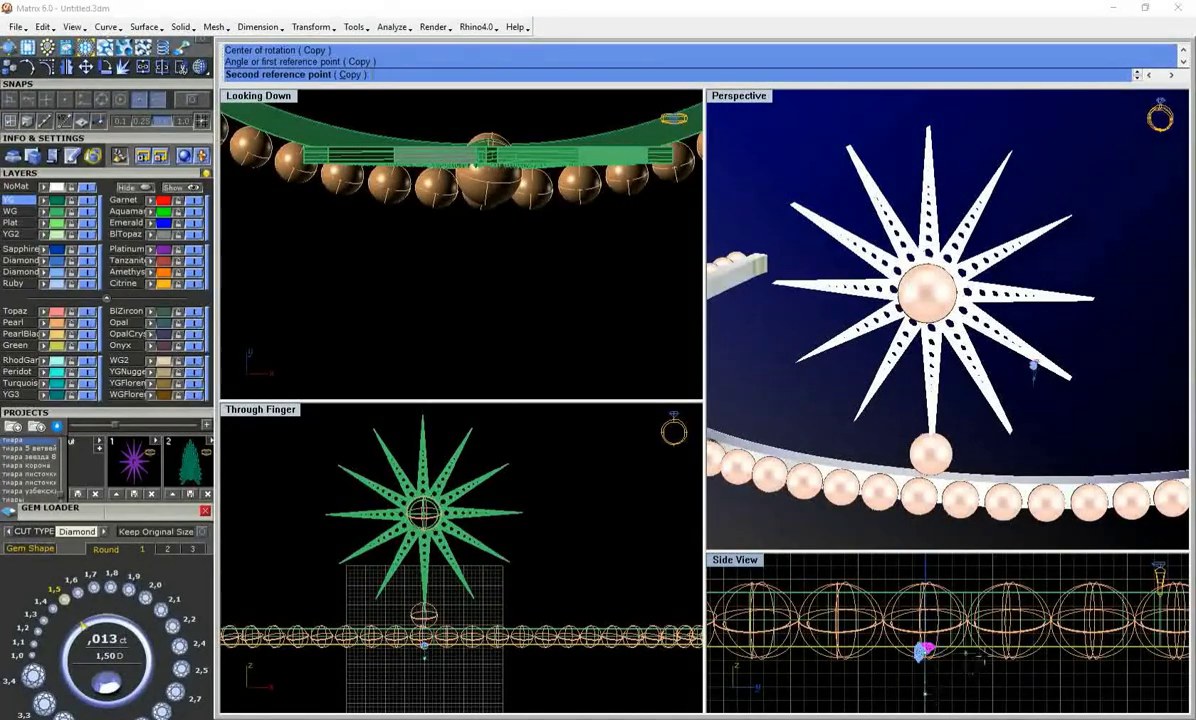
pyautogui.click(948, 640)
pyautogui.scroll(5, 652, 527)
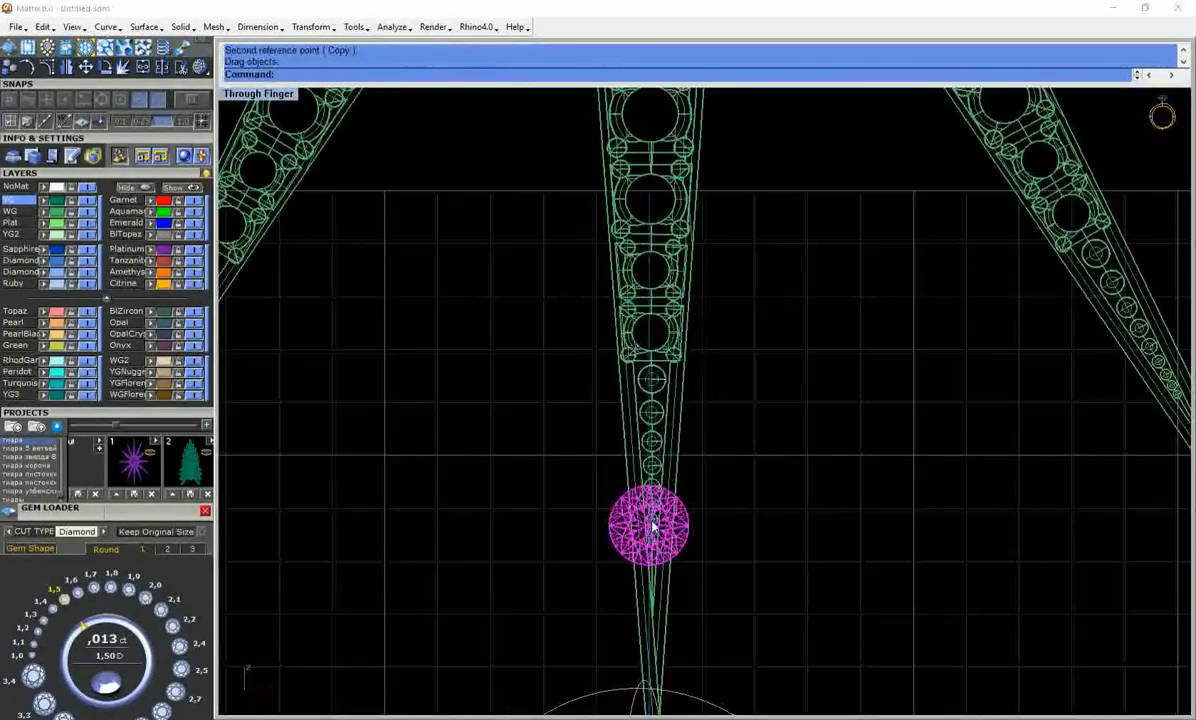
pyautogui.moveTo(652, 527); pyautogui.dragTo(628, 420)
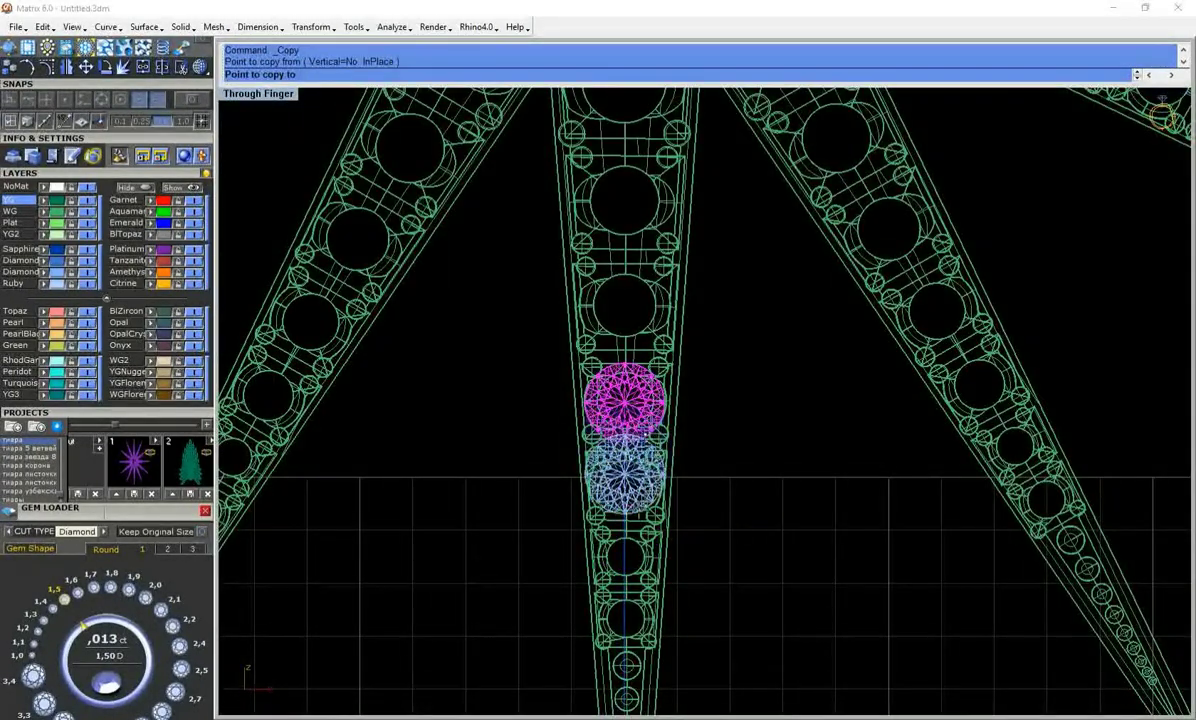
pyautogui.click(646, 342)
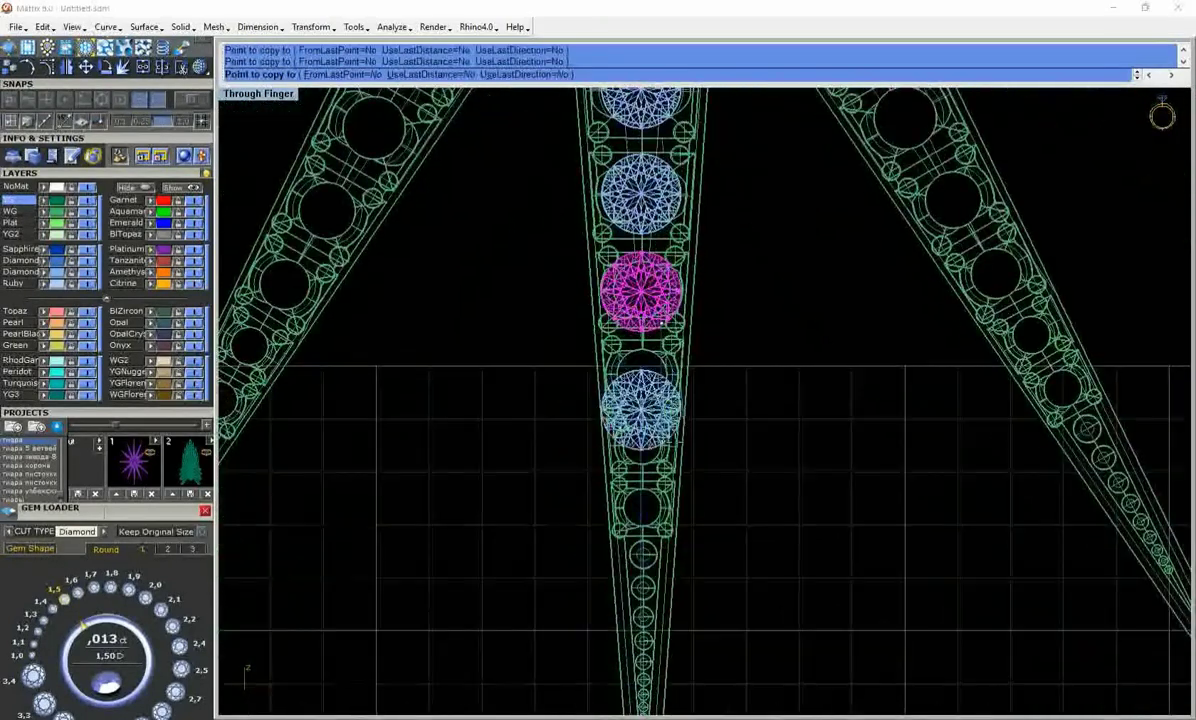
pyautogui.scroll(-2, 33, 548)
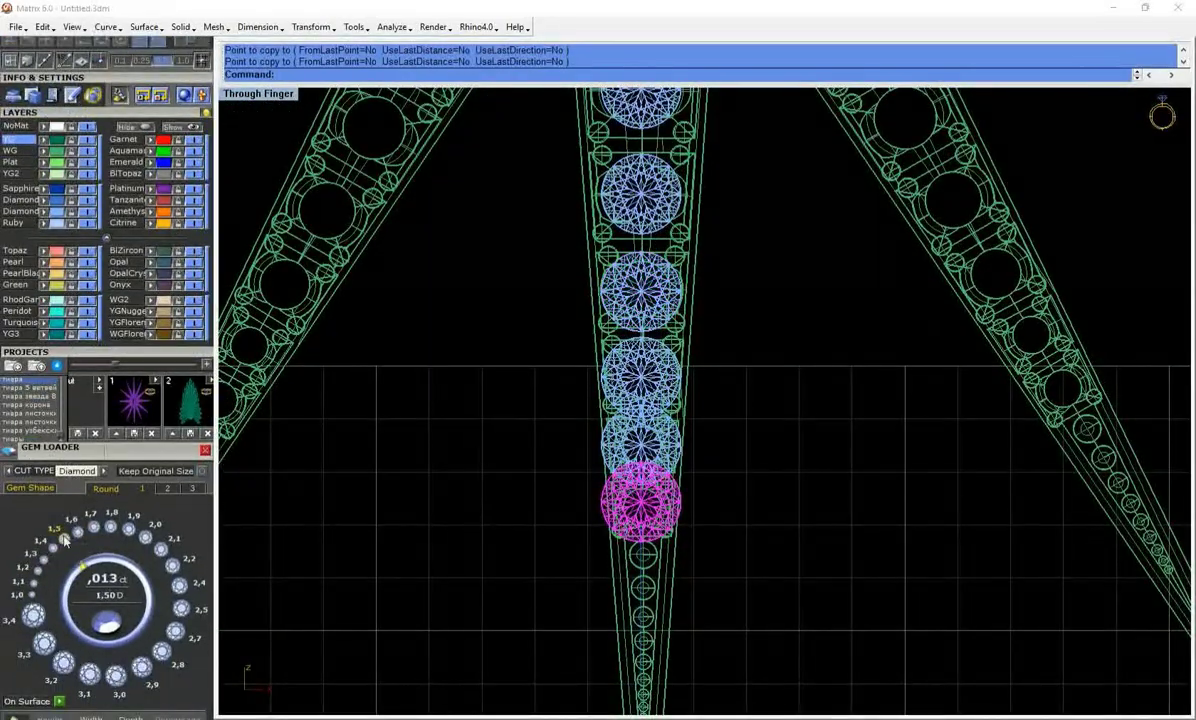
pyautogui.scroll(5, 660, 520)
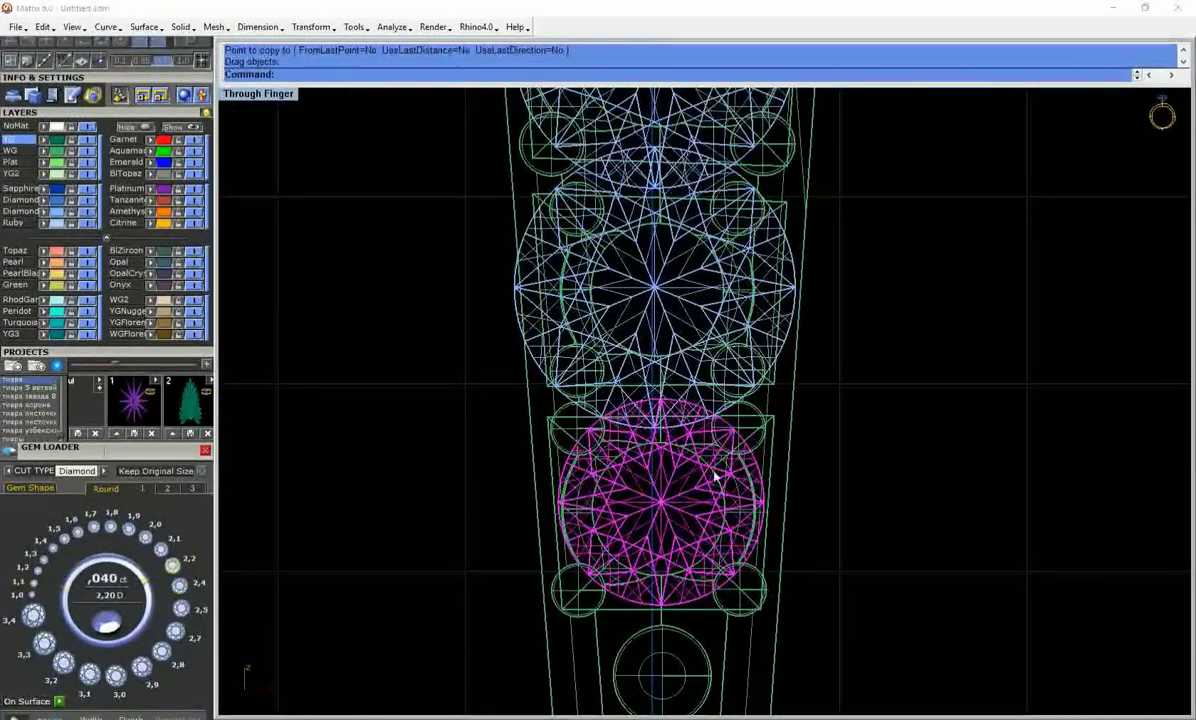
# Resize gems in the ray to 1.30 and 1.80 to graduate the row
pyautogui.click(41, 560)
pyautogui.scroll(7, 686, 352)
pyautogui.moveTo(635, 347)
pyautogui.mouseDown(button='right')
pyautogui.moveTo(680, 452)
pyautogui.moveTo(534, 349)
pyautogui.mouseUp(button='right')
pyautogui.click(112, 528)
pyautogui.scroll(2, 115, 535)
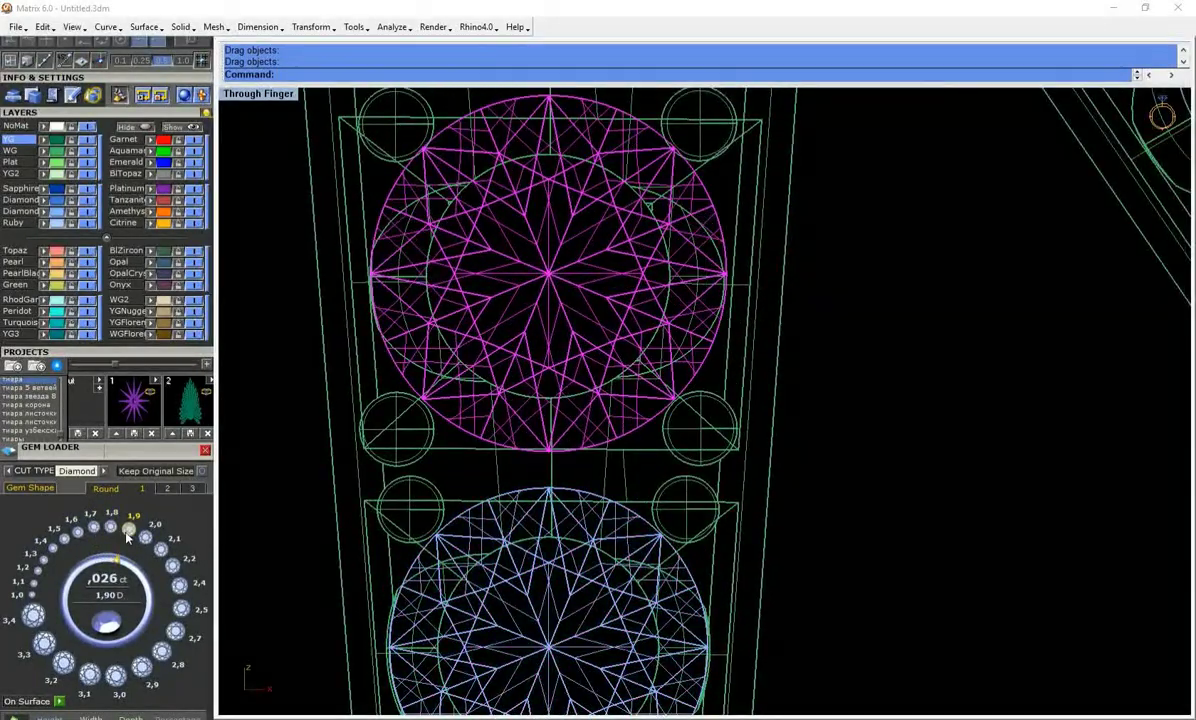
pyautogui.scroll(-3, 521, 520)
pyautogui.scroll(-4, 497, 397)
# Back in the four-view layout, select all seven gems in the ray
pyautogui.doubleClick(293, 93)
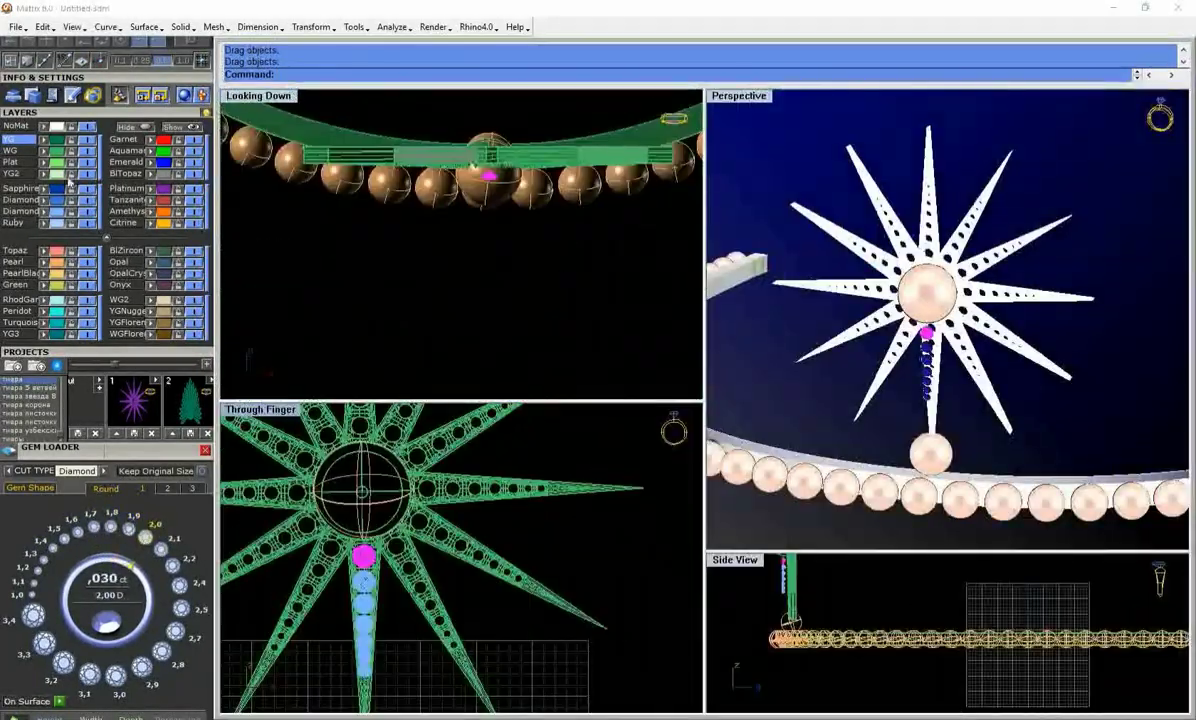
pyautogui.scroll(5, 815, 600)
pyautogui.scroll(5, 948, 455)
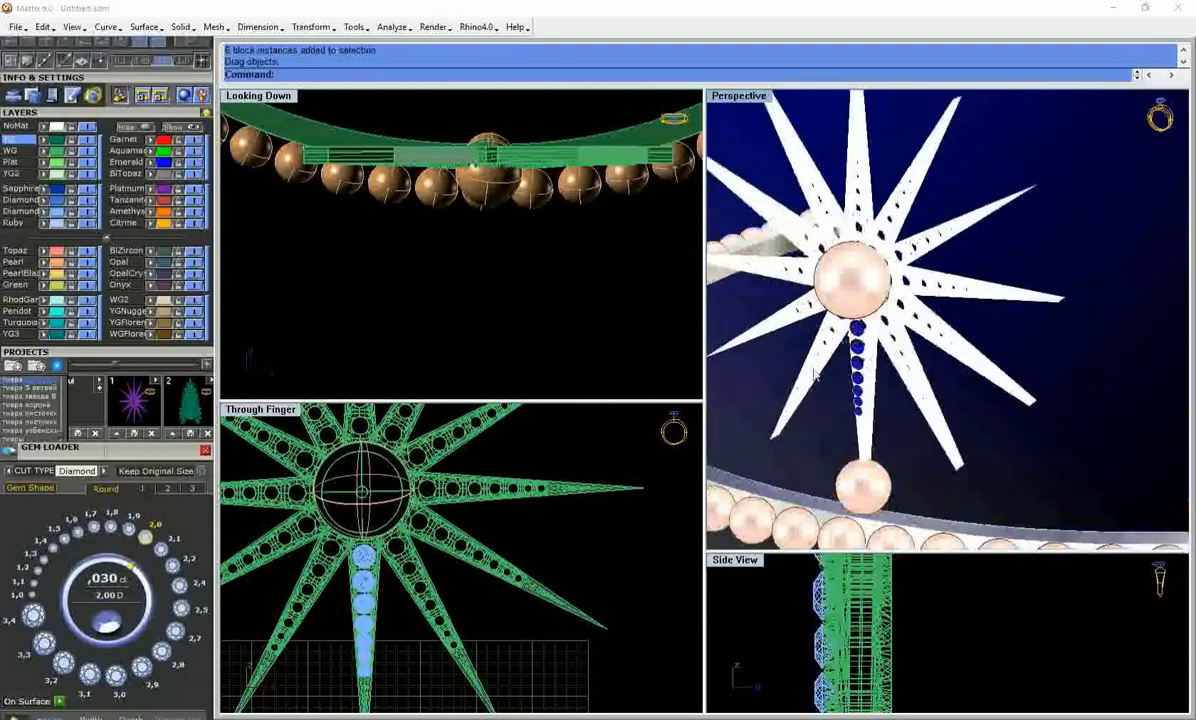
pyautogui.moveTo(558, 547)
pyautogui.mouseDown()
pyautogui.moveTo(828, 593)
pyautogui.moveTo(840, 580)
pyautogui.mouseUp()
pyautogui.scroll(3, 900, 350)
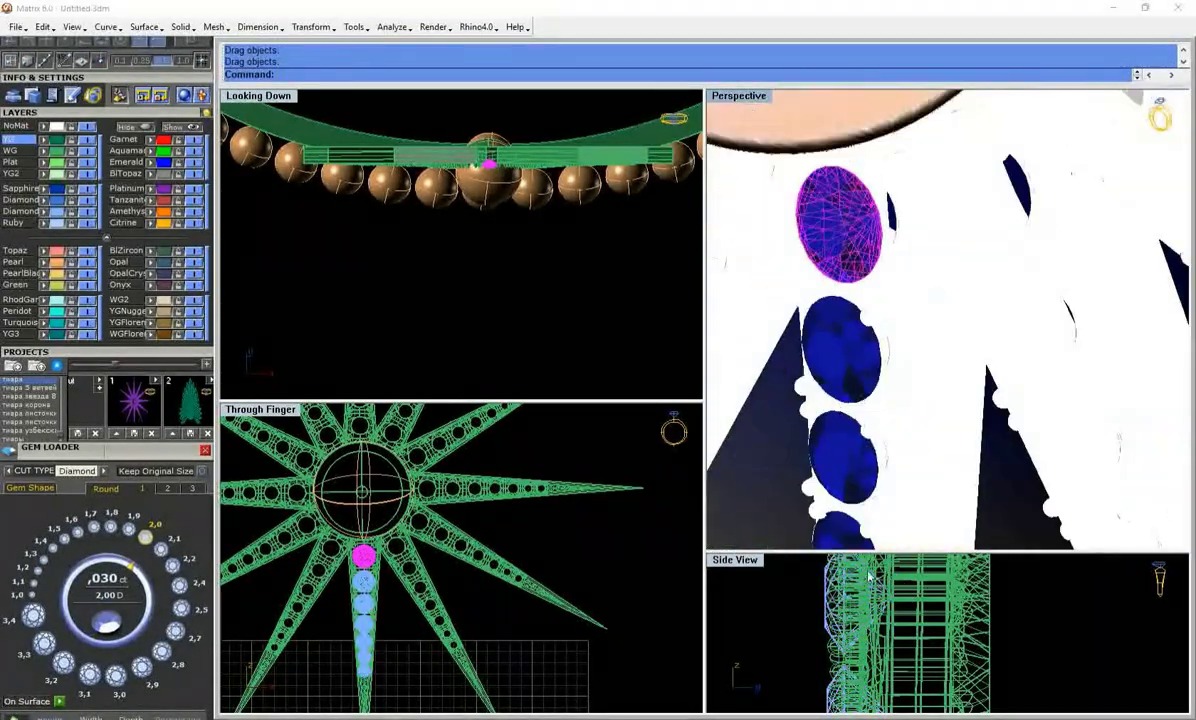
pyautogui.scroll(-2, 862, 627)
pyautogui.scroll(-3, 897, 391)
pyautogui.scroll(-2, 854, 312)
pyautogui.click(806, 338)
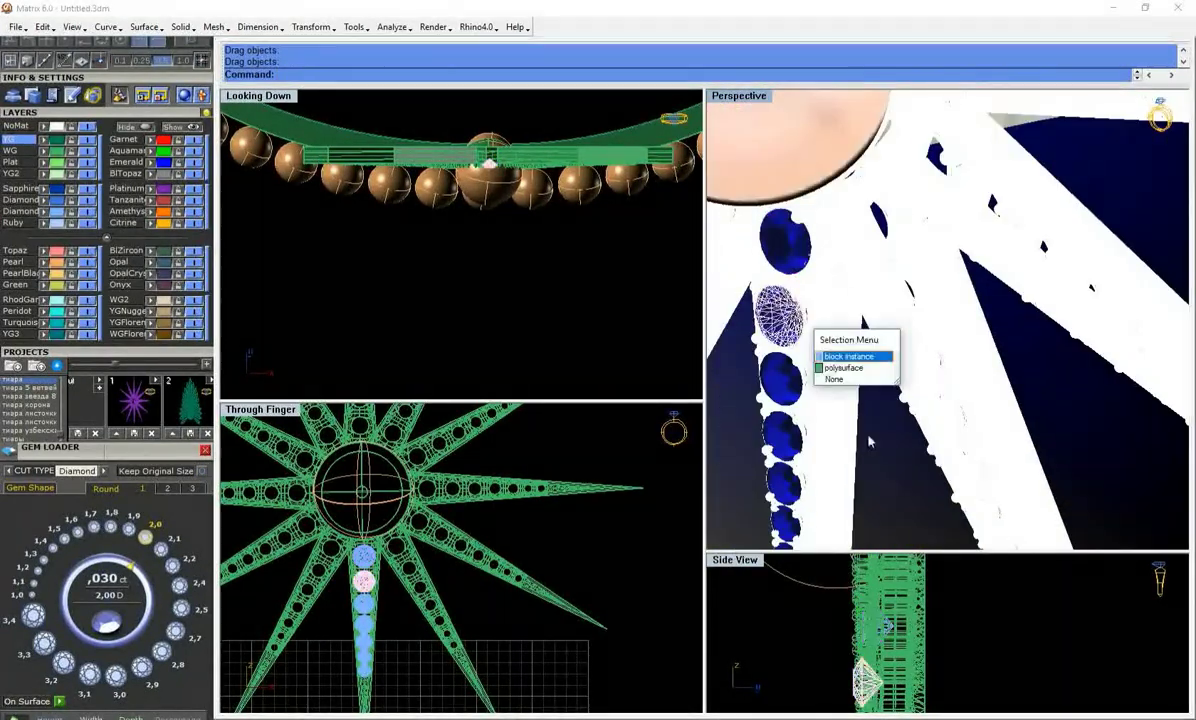
pyautogui.click(835, 355)
pyautogui.press('Escape')
# Reselect the gem row and start a polar array around the star's centre
pyautogui.click(779, 240)
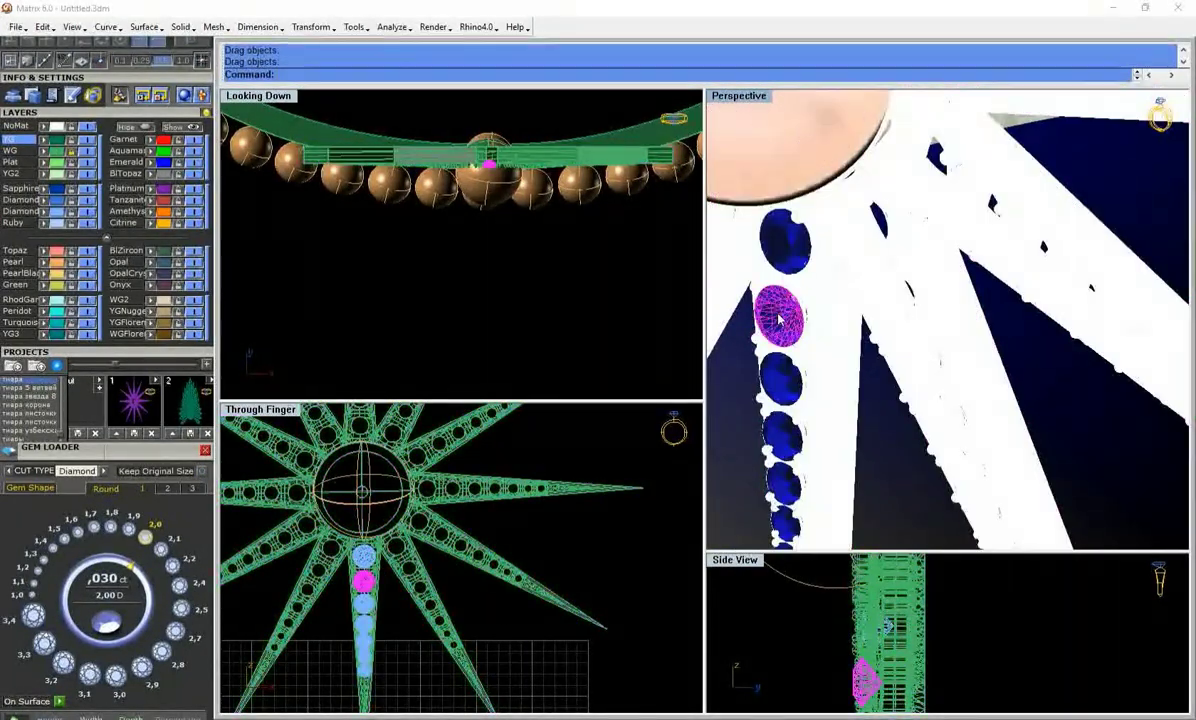
pyautogui.moveTo(800, 300)
pyautogui.mouseDown(button='right')
pyautogui.moveTo(866, 388)
pyautogui.moveTo(880, 342)
pyautogui.mouseUp(button='right')
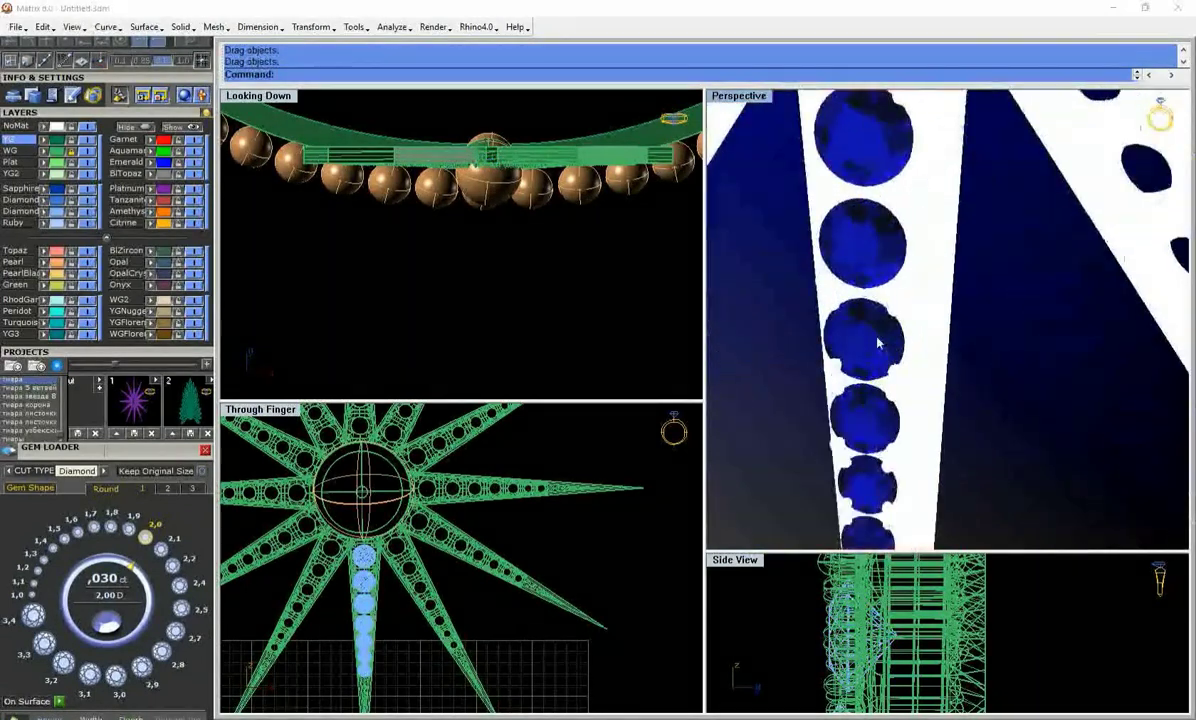
pyautogui.scroll(-3, 880, 342)
pyautogui.click(450, 300)
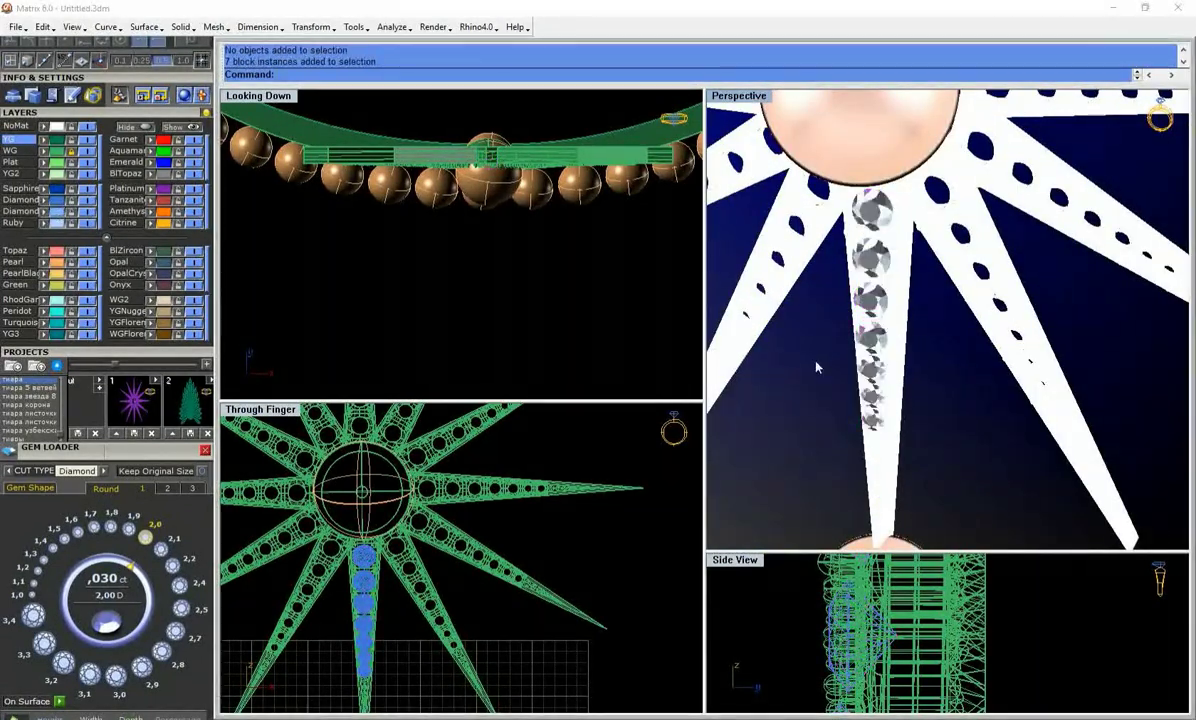
pyautogui.scroll(-1, 816, 368)
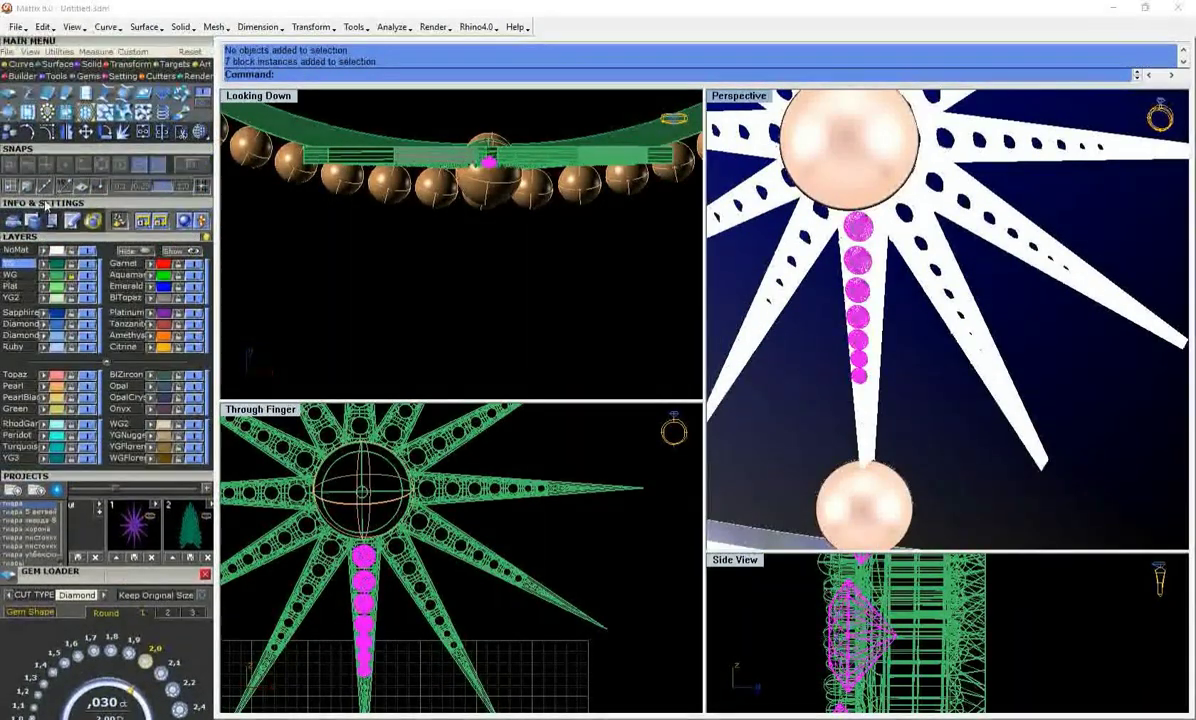
pyautogui.scroll(4, 425, 530)
pyautogui.click(425, 530)
pyautogui.scroll(-4, 425, 530)
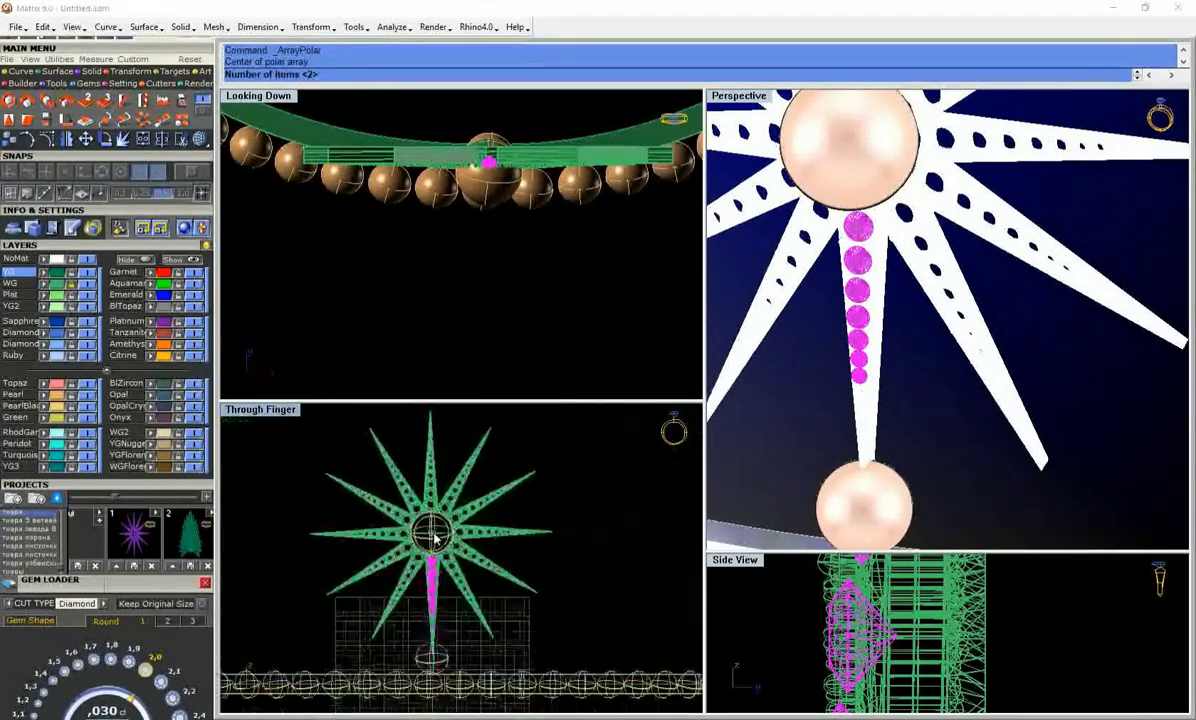
# Polar-array the gem row with 13 items over a full 360° around the star
pyautogui.write('13')
pyautogui.press('Return')
pyautogui.scroll(-2, 849, 339)
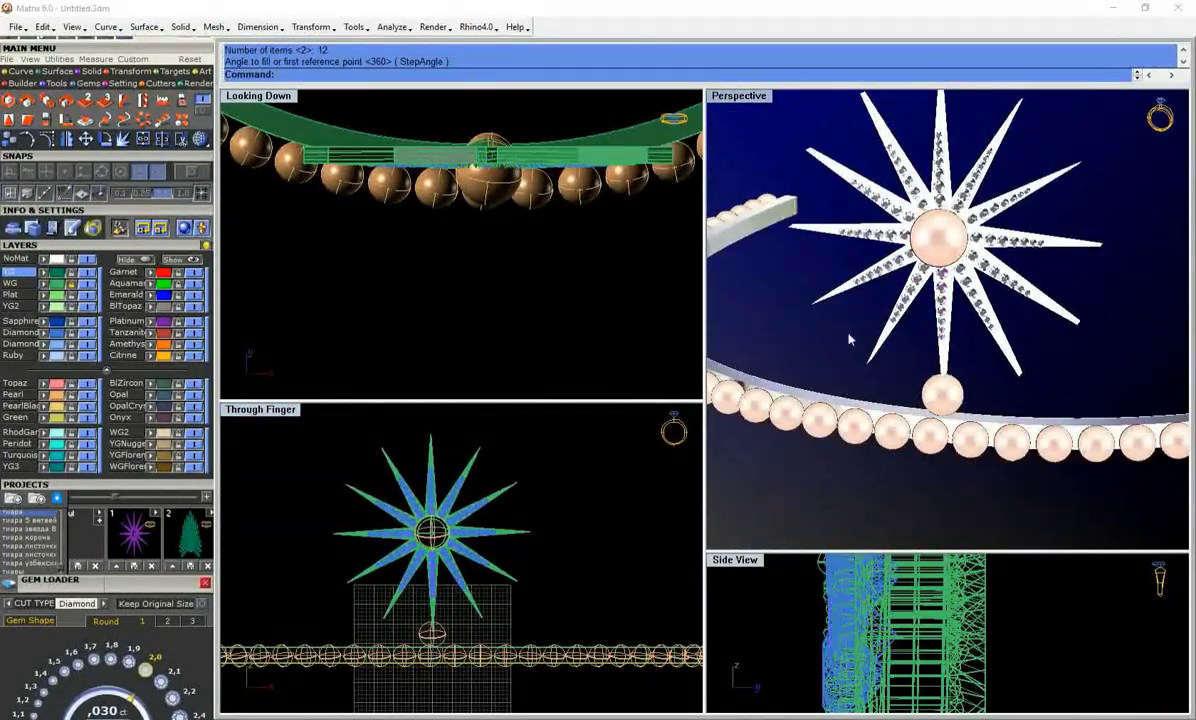
pyautogui.press('Return')
pyautogui.press('Escape')
pyautogui.scroll(-5, 920, 316)
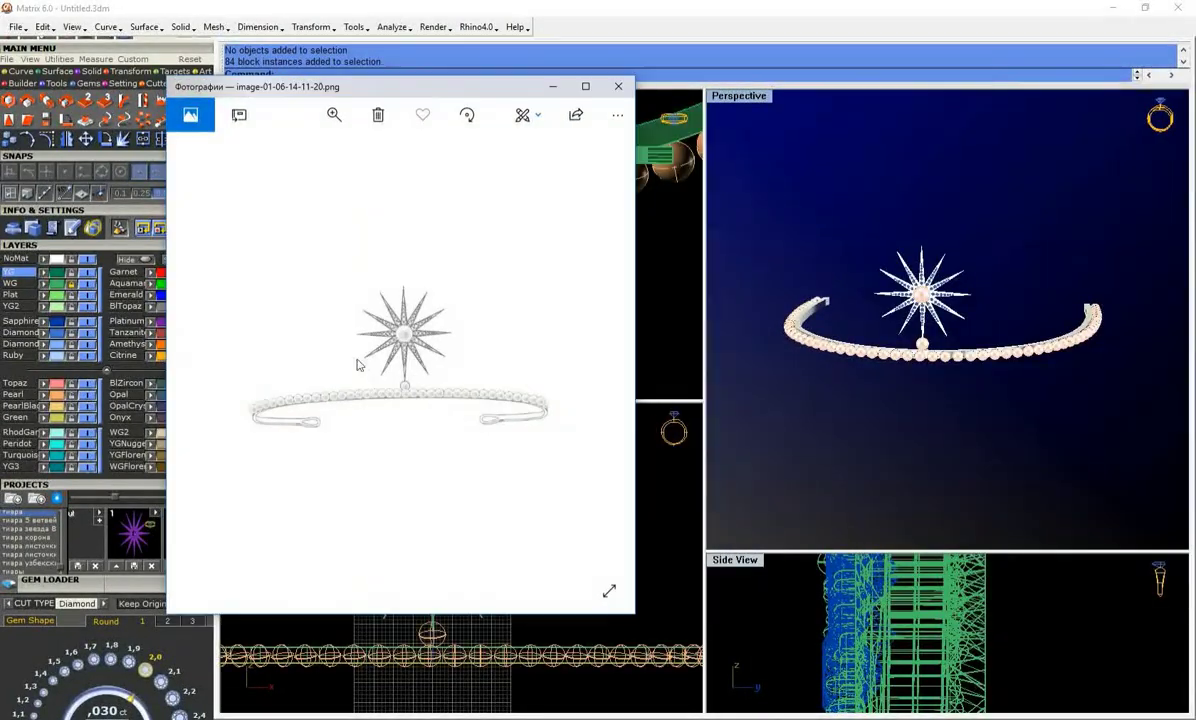
pyautogui.scroll(3, 355, 360)
# Close the reference photo, save the tiara as 'тиара_1.3dm', and bring up the three-star photo
pyautogui.click(618, 86)
pyautogui.hotkey('ctrl', 'a')
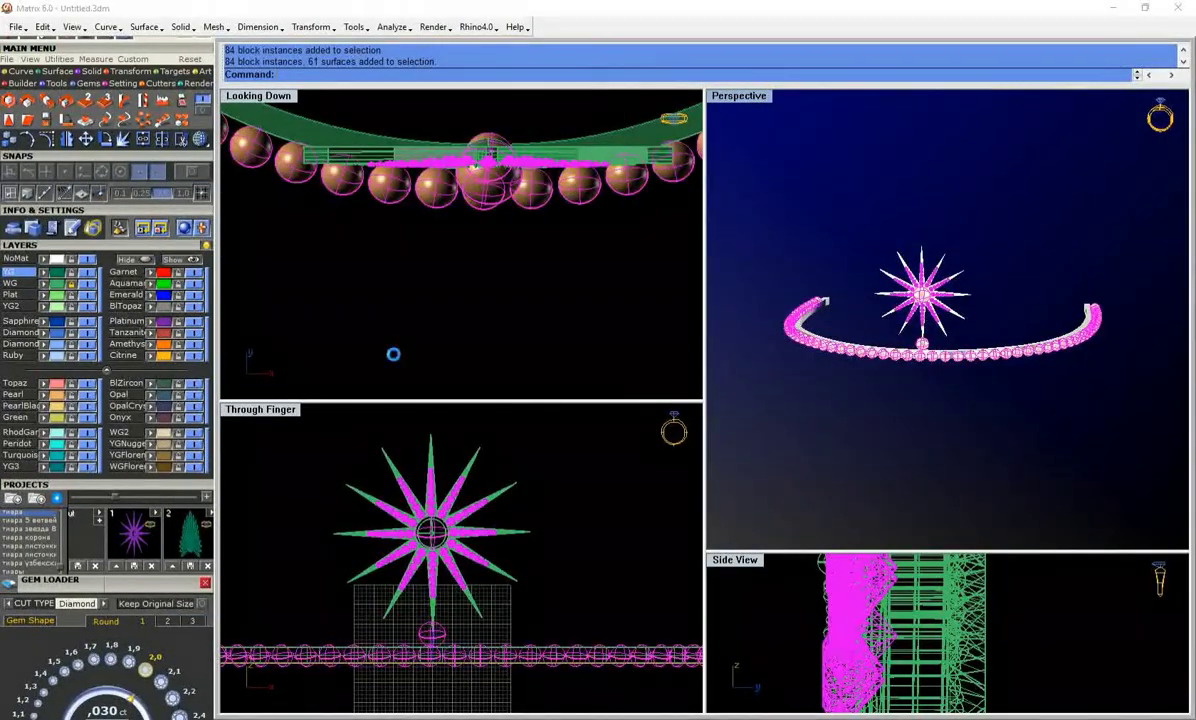
pyautogui.press('Delete')
pyautogui.hotkey('ctrl', 'z')
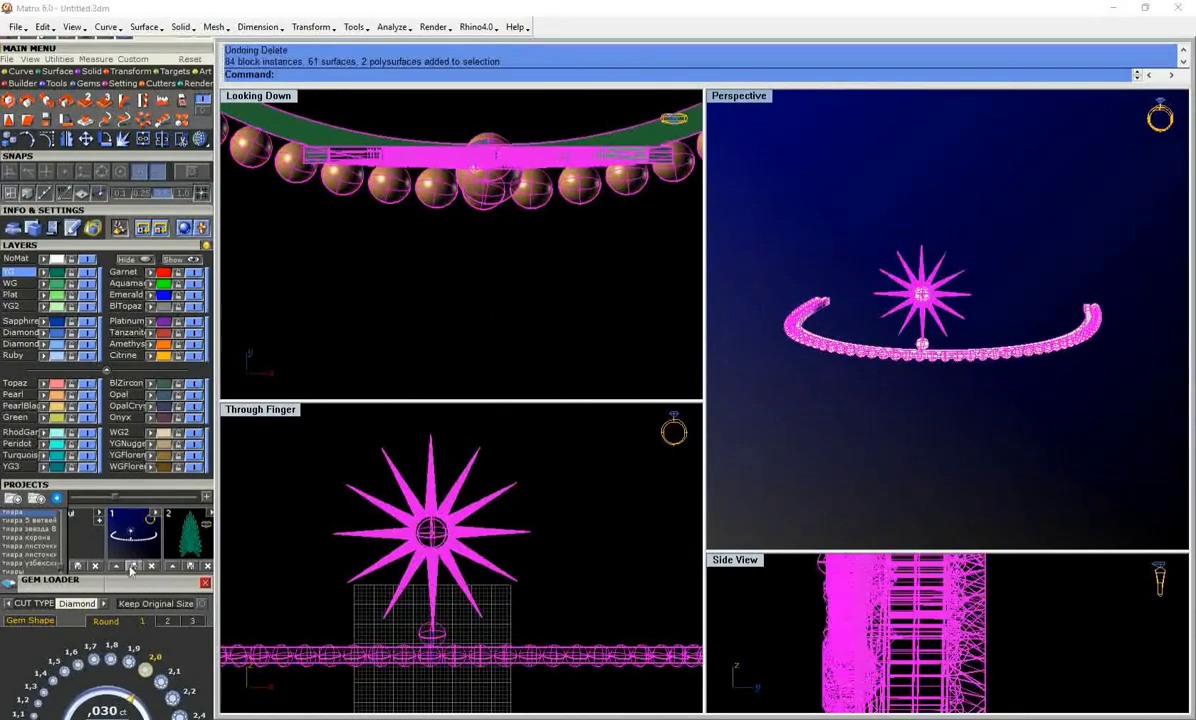
pyautogui.press('Escape')
pyautogui.hotkey('ctrl', 's')
pyautogui.hotkey('alt', 'Tab')
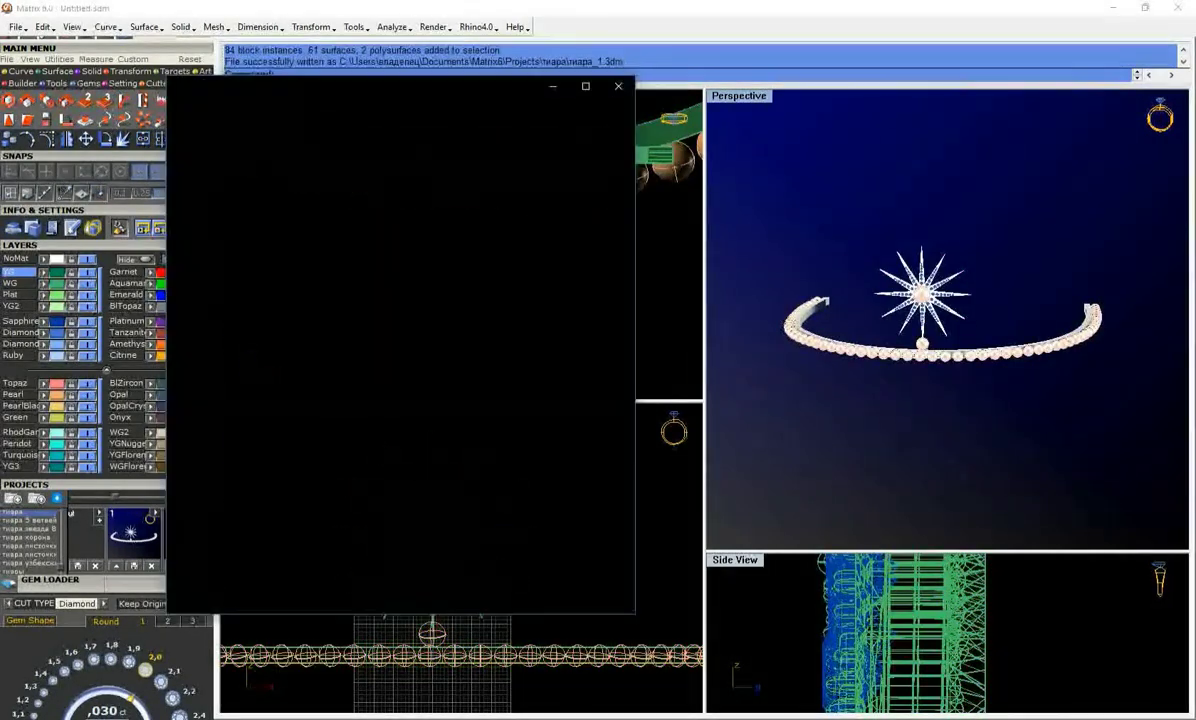
# Move the reference photo to the right and window-select the star with its stones
pyautogui.moveTo(635, 235); pyautogui.dragTo(737, 235)
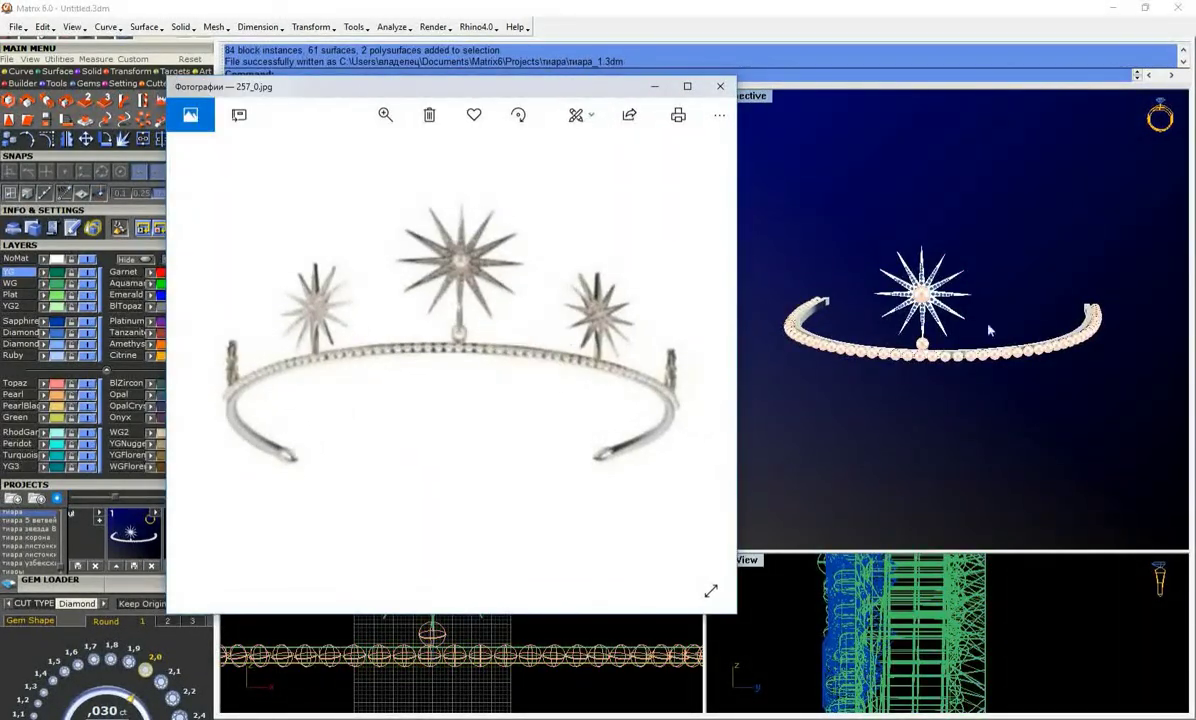
pyautogui.moveTo(490, 97); pyautogui.dragTo(990, 104)
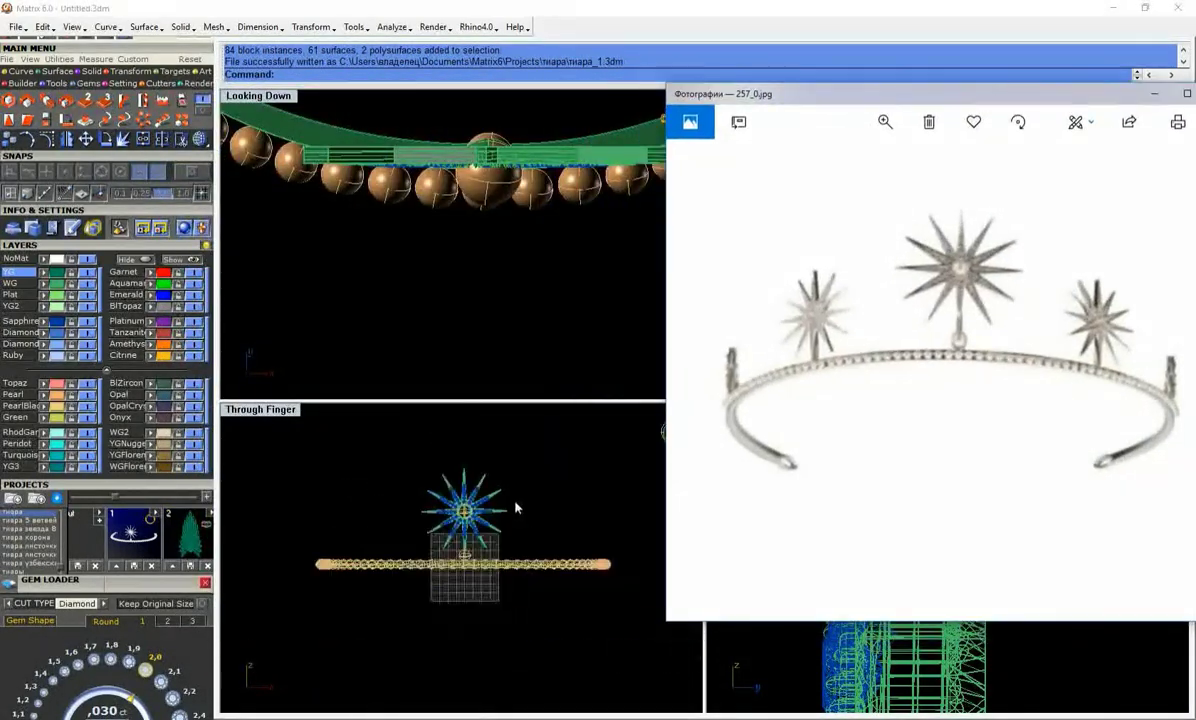
pyautogui.moveTo(508, 449); pyautogui.dragTo(419, 514)
pyautogui.moveTo(372, 560); pyautogui.dragTo(371, 554)
pyautogui.scroll(3, 371, 554)
# Rotate a copy of the star about the band's centre onto the band's right side
pyautogui.rightClick(556, 184)
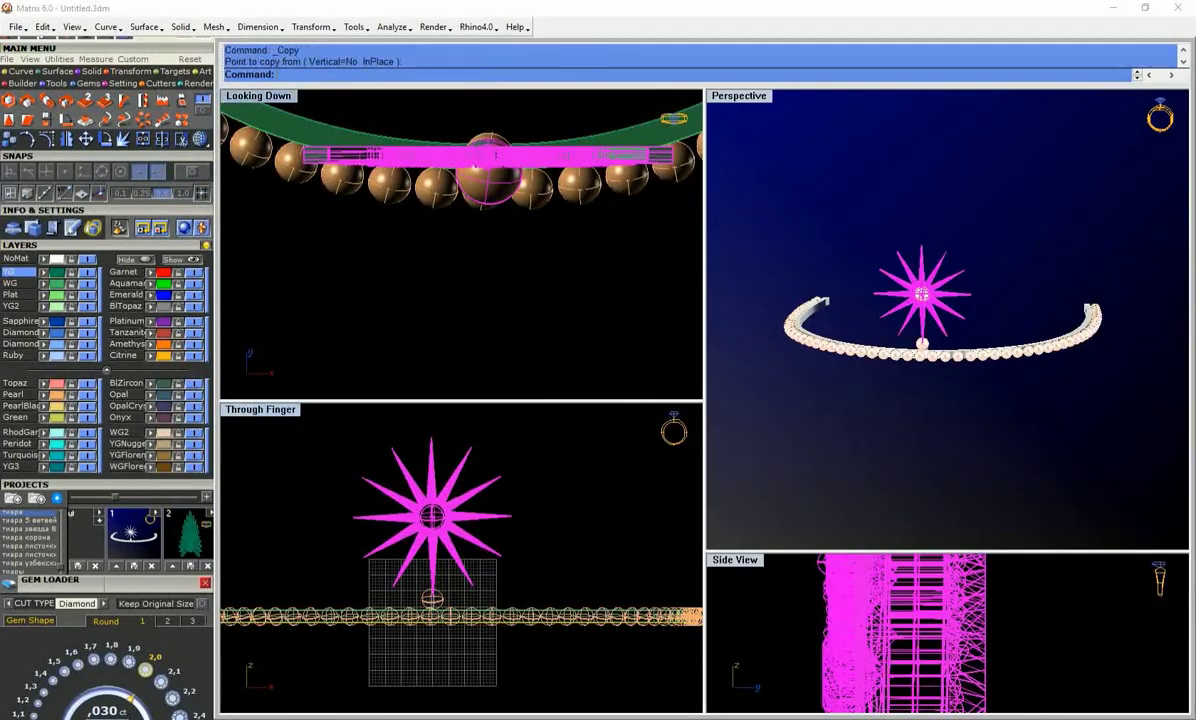
pyautogui.scroll(-5, 488, 221)
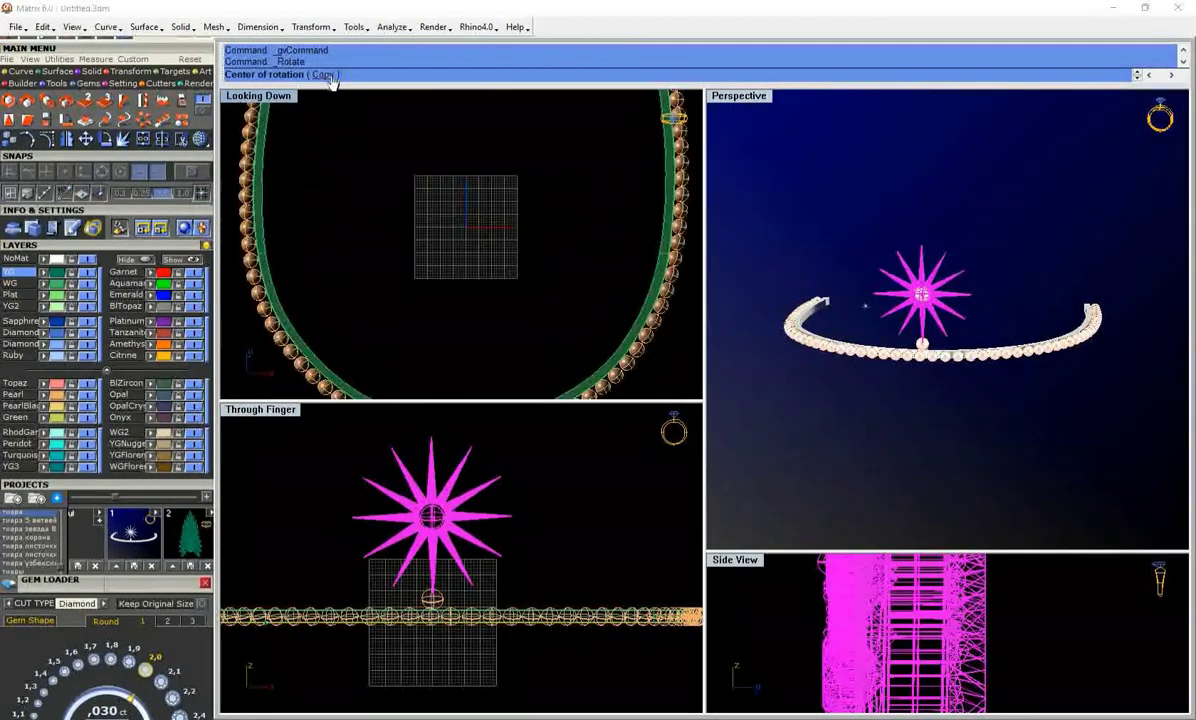
pyautogui.click(322, 74)
pyautogui.click(462, 142)
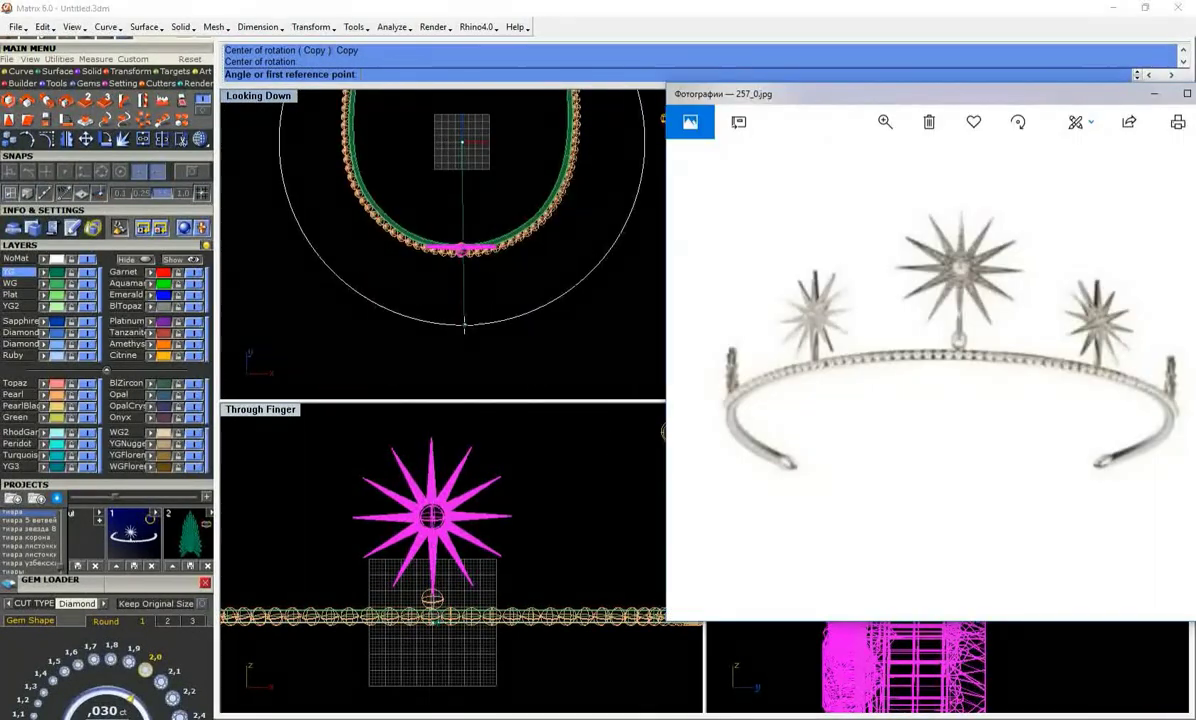
pyautogui.click(464, 324)
pyautogui.click(577, 299)
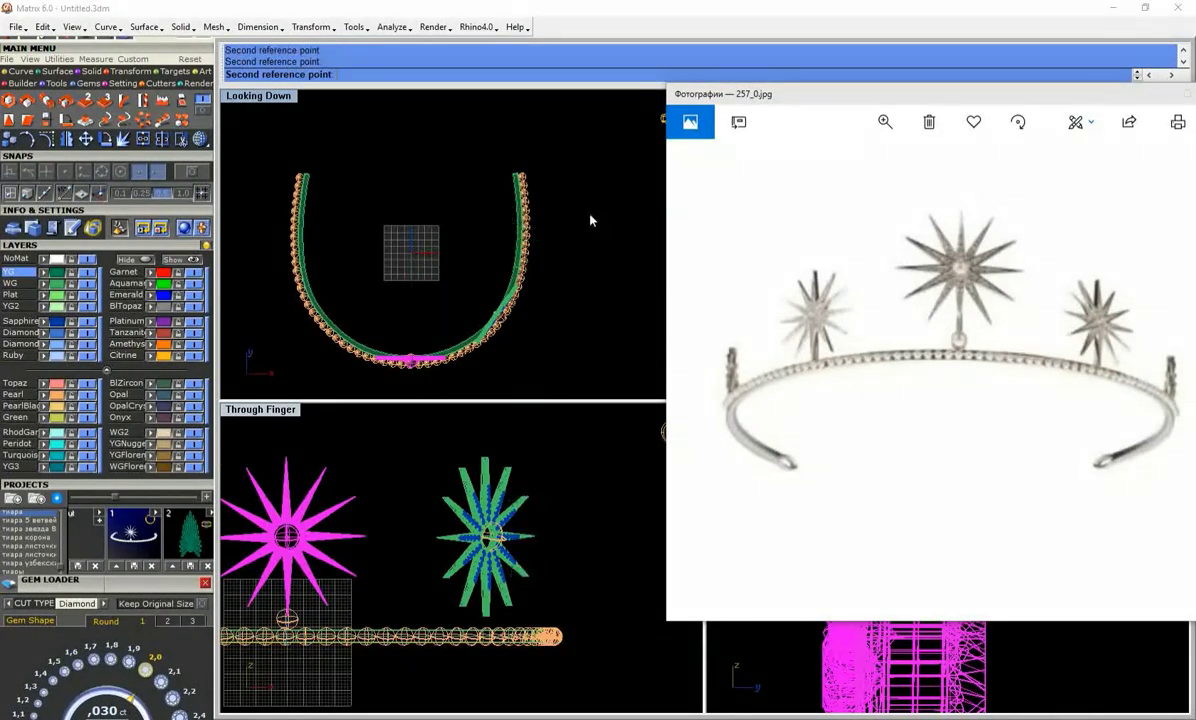
pyautogui.click(590, 220)
pyautogui.press('Return')
pyautogui.scroll(5, 492, 180)
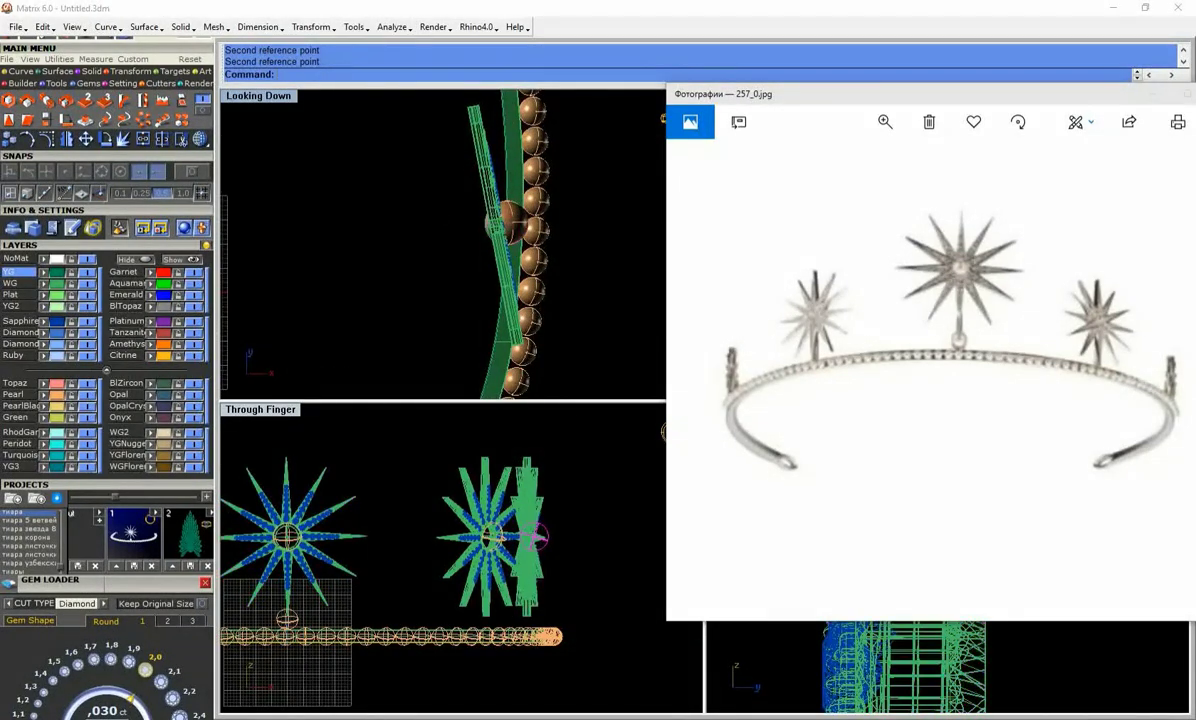
# Select the new star copy rather than the band
pyautogui.click(490, 186)
pyautogui.click(520, 224)
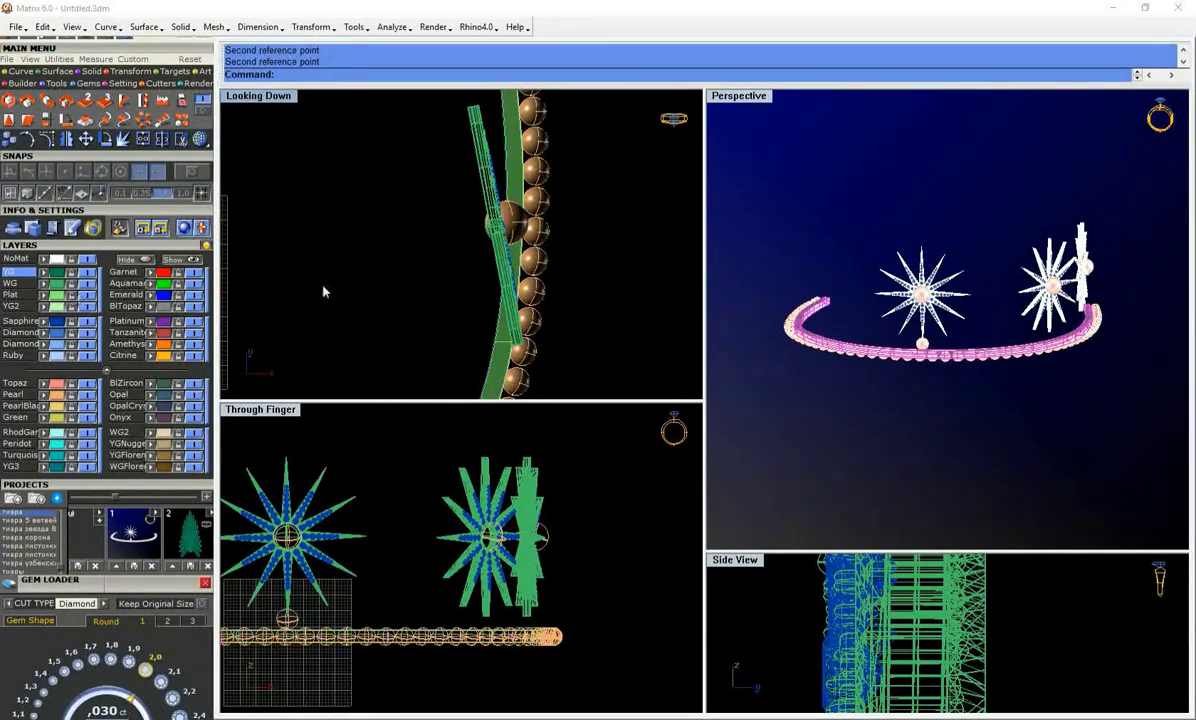
pyautogui.click(494, 158)
pyautogui.scroll(-3, 811, 633)
pyautogui.scroll(-3, 811, 633)
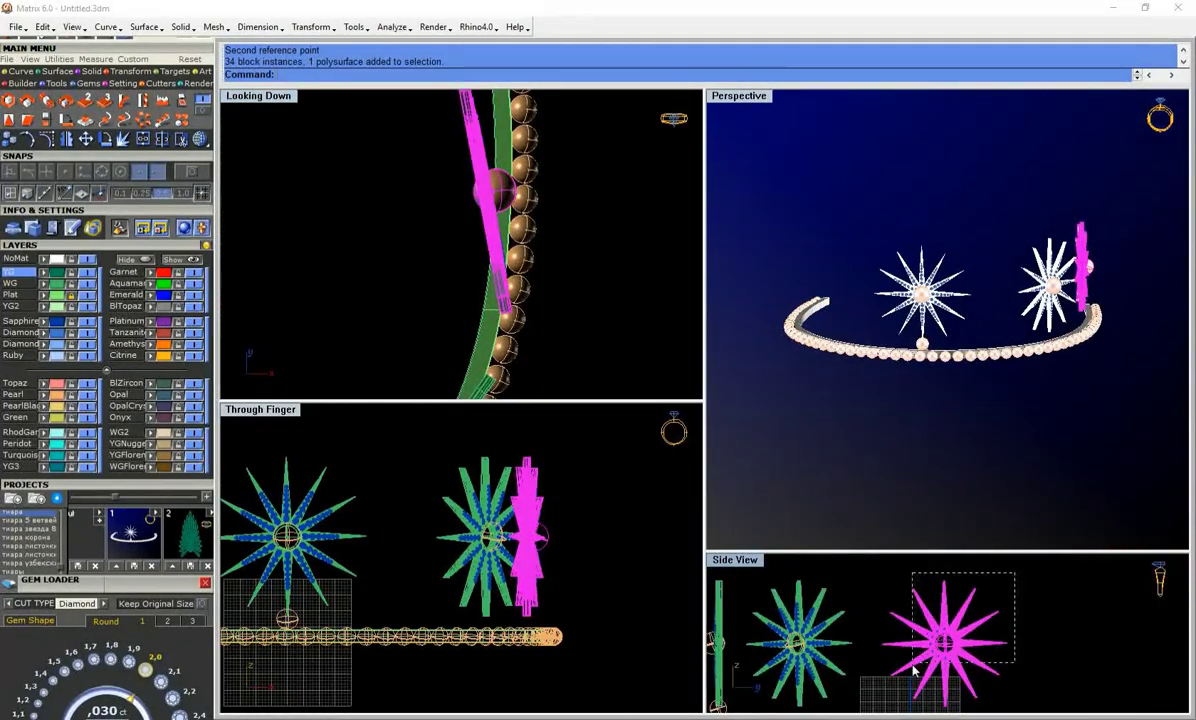
# Rotate a copy of the post and star to vertical and make a smaller scaled copy
pyautogui.press('Return')
pyautogui.click(475, 205)
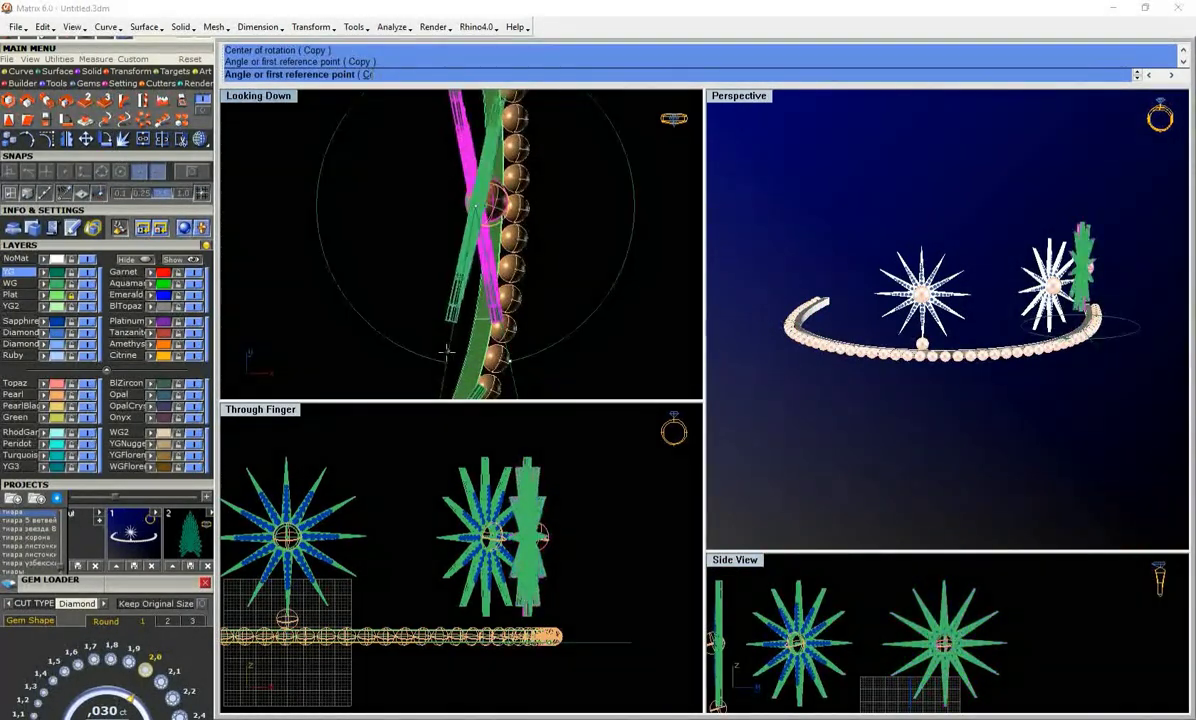
pyautogui.click(507, 212)
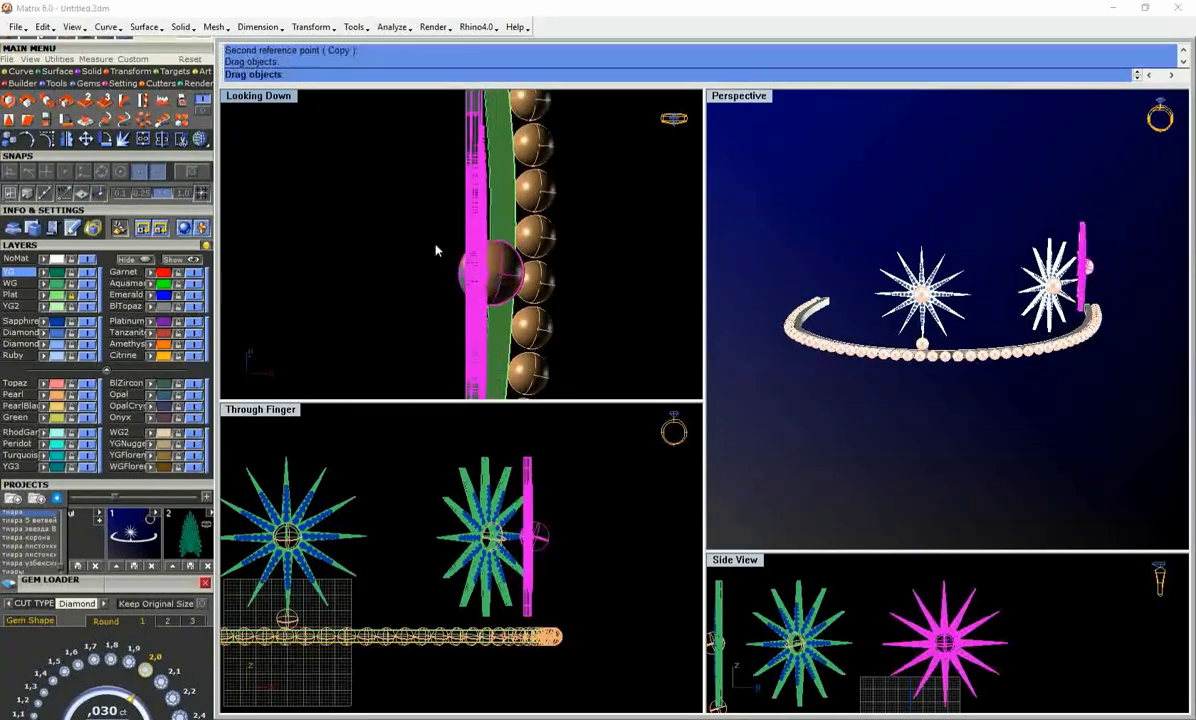
pyautogui.click(983, 636)
pyautogui.click(993, 641)
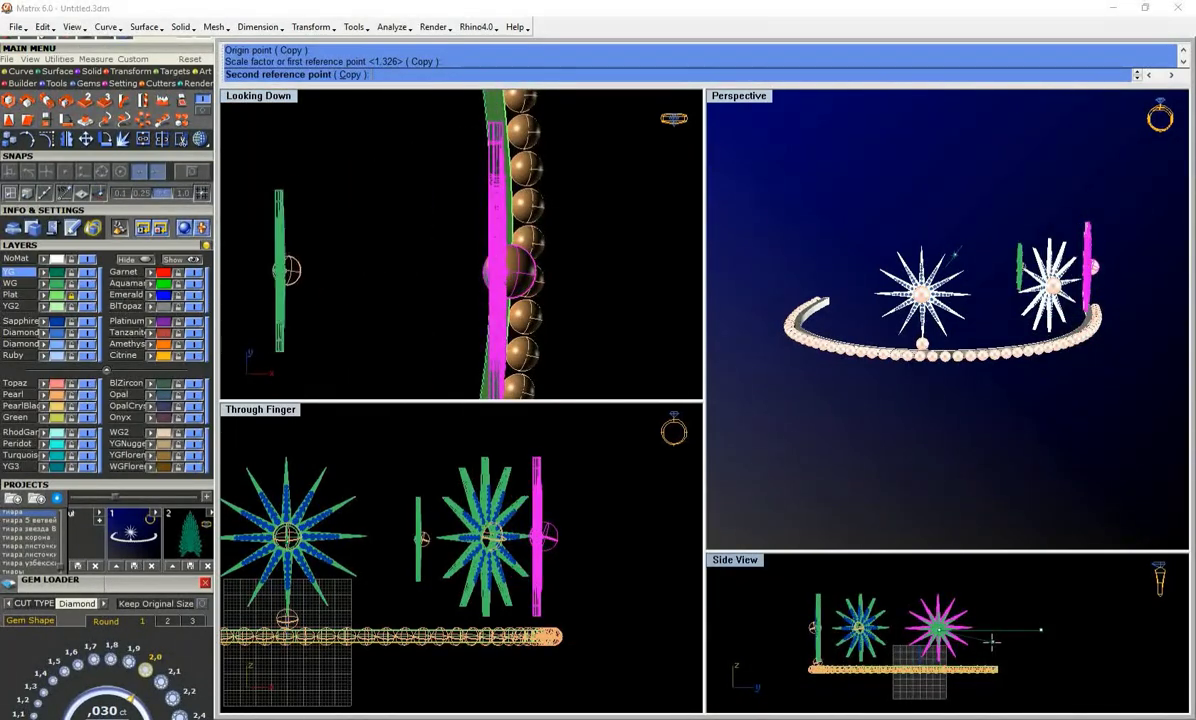
pyautogui.click(287, 276)
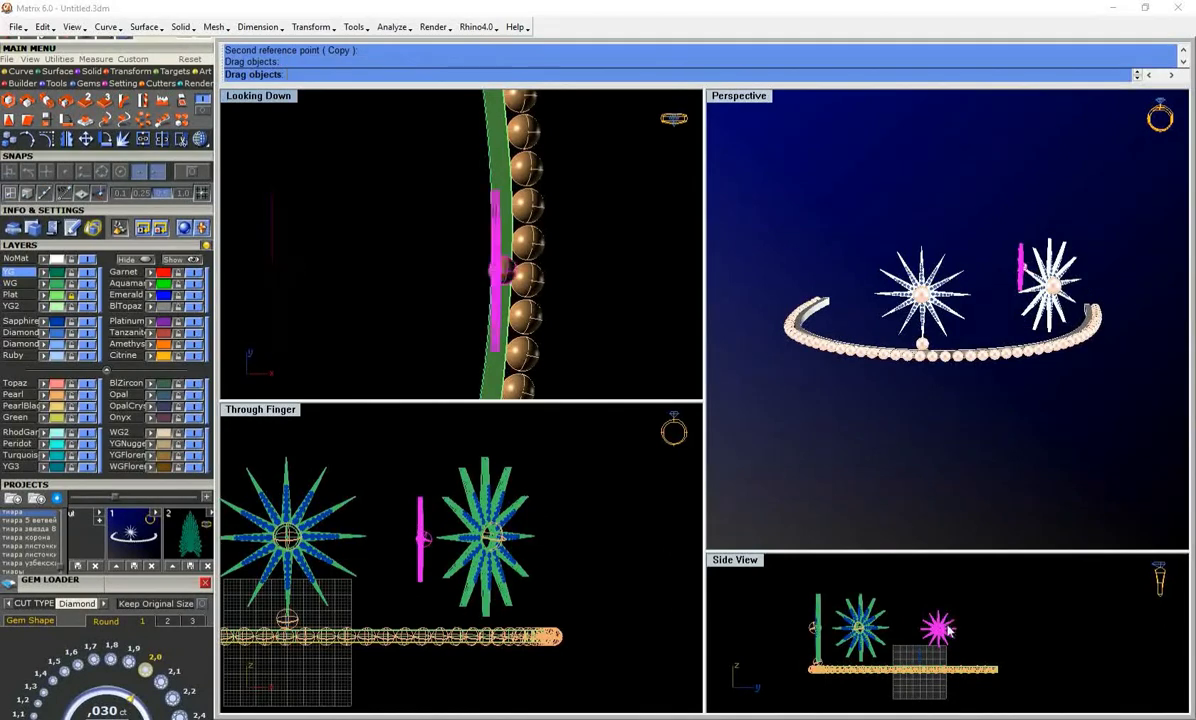
# Make another smaller scaled copy of the star
pyautogui.scroll(5, 940, 672)
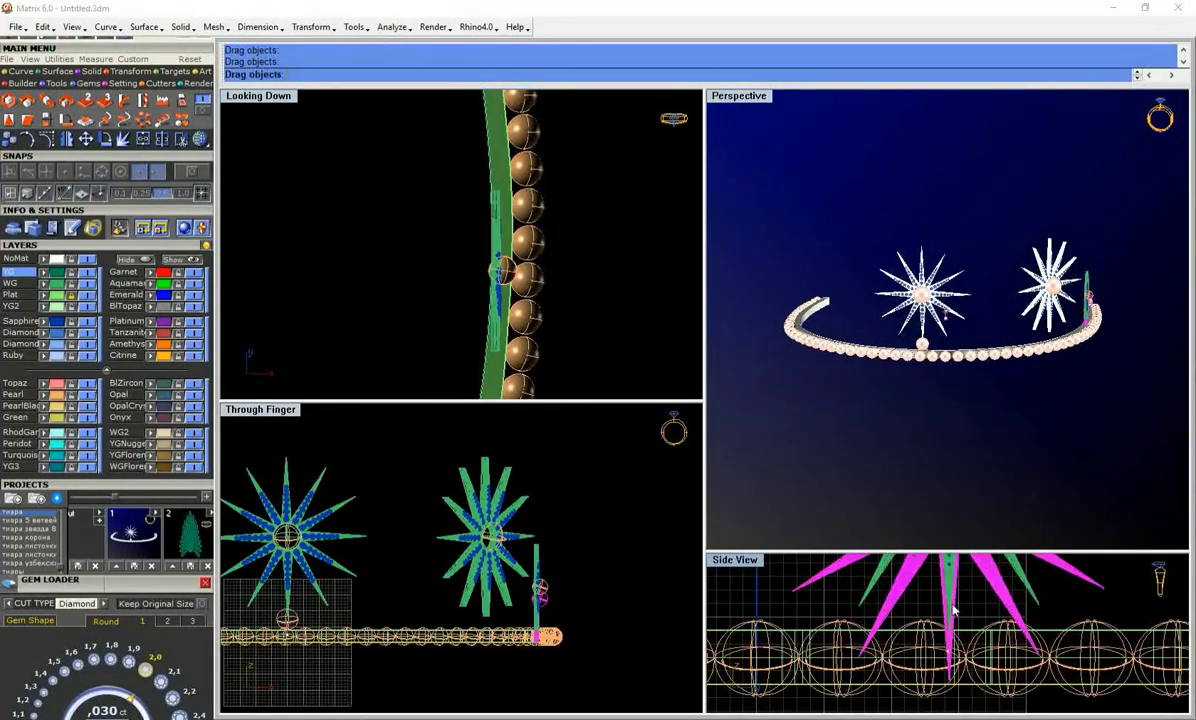
pyautogui.scroll(2, 455, 505)
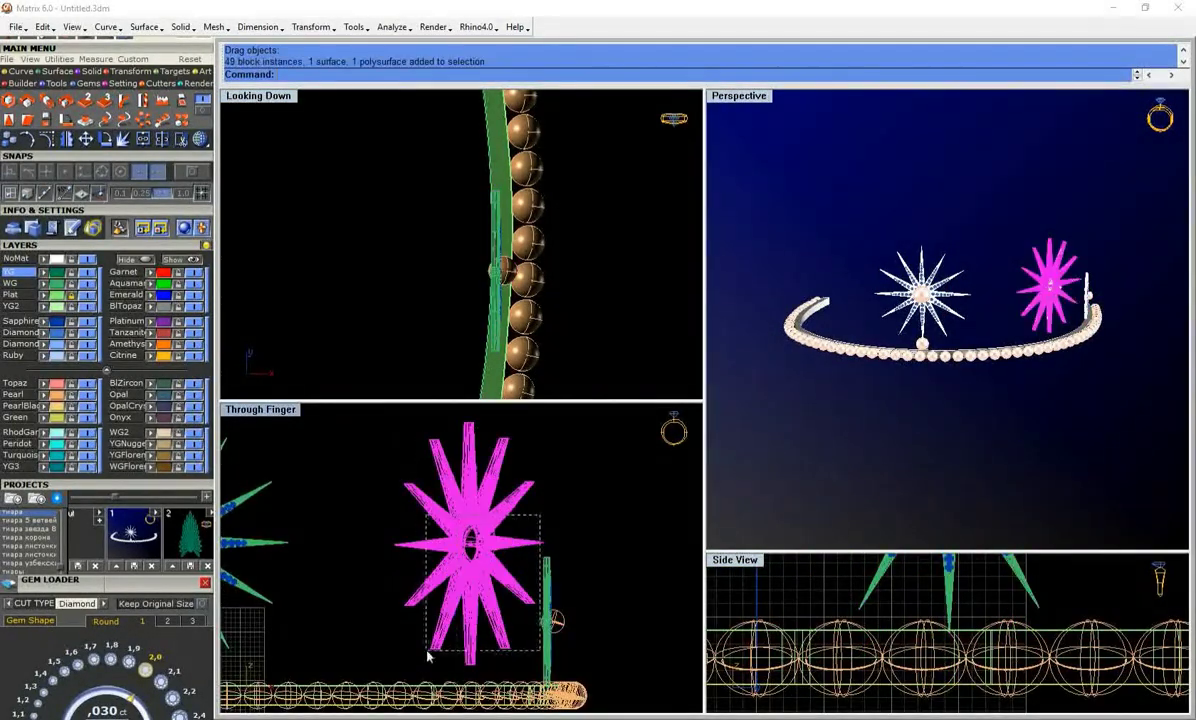
pyautogui.click(470, 665)
pyautogui.scroll(-2, 520, 560)
pyautogui.click(558, 450)
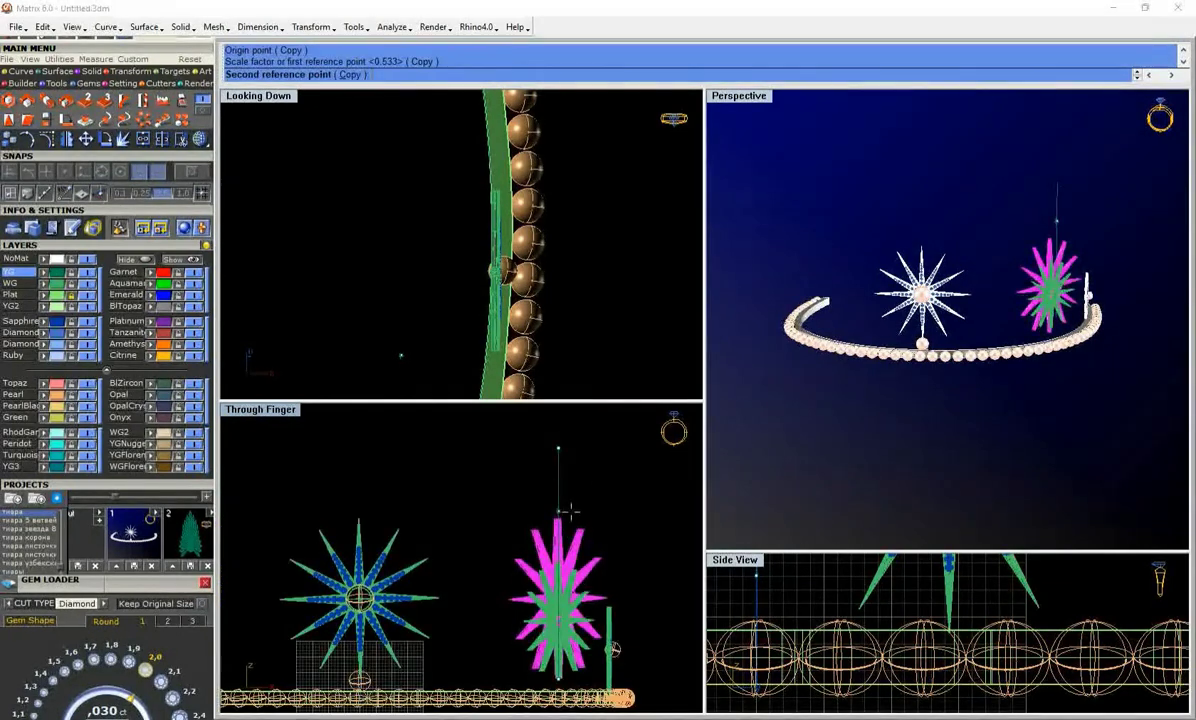
pyautogui.scroll(-3, 440, 242)
pyautogui.click(497, 263)
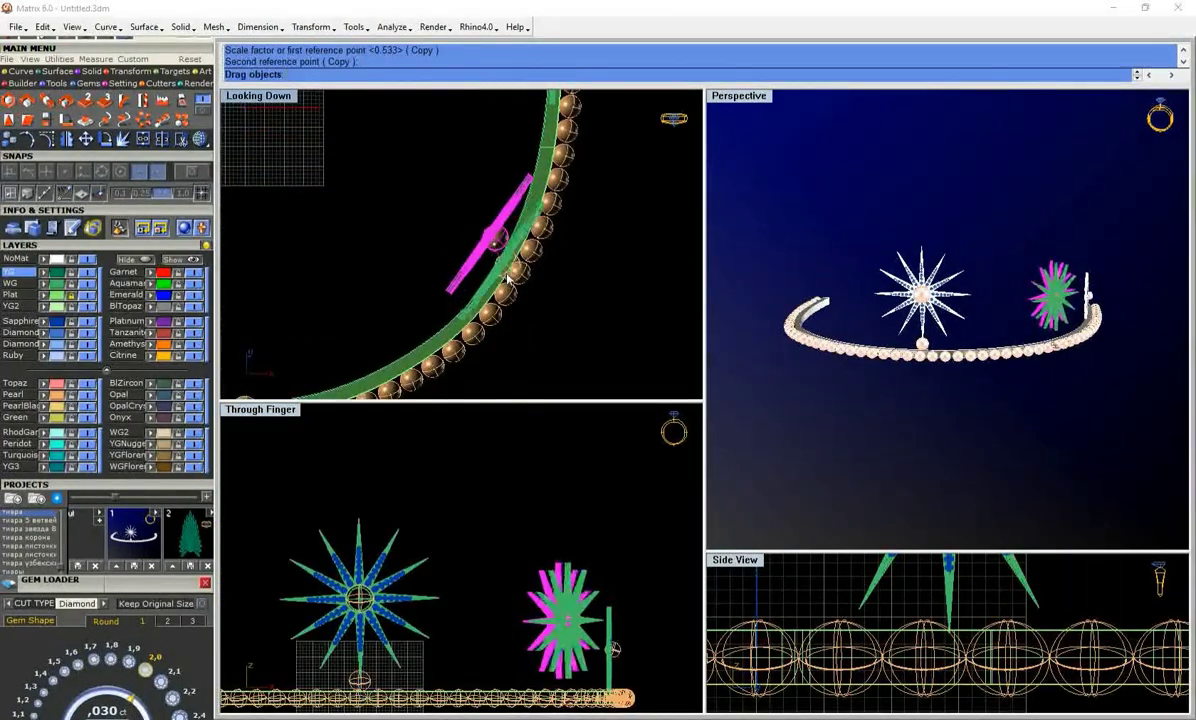
# Scale a further star copy down and drag it near the band's right end
pyautogui.rightClick(517, 270)
pyautogui.click(532, 262)
pyautogui.click(590, 266)
pyautogui.scroll(2, 560, 568)
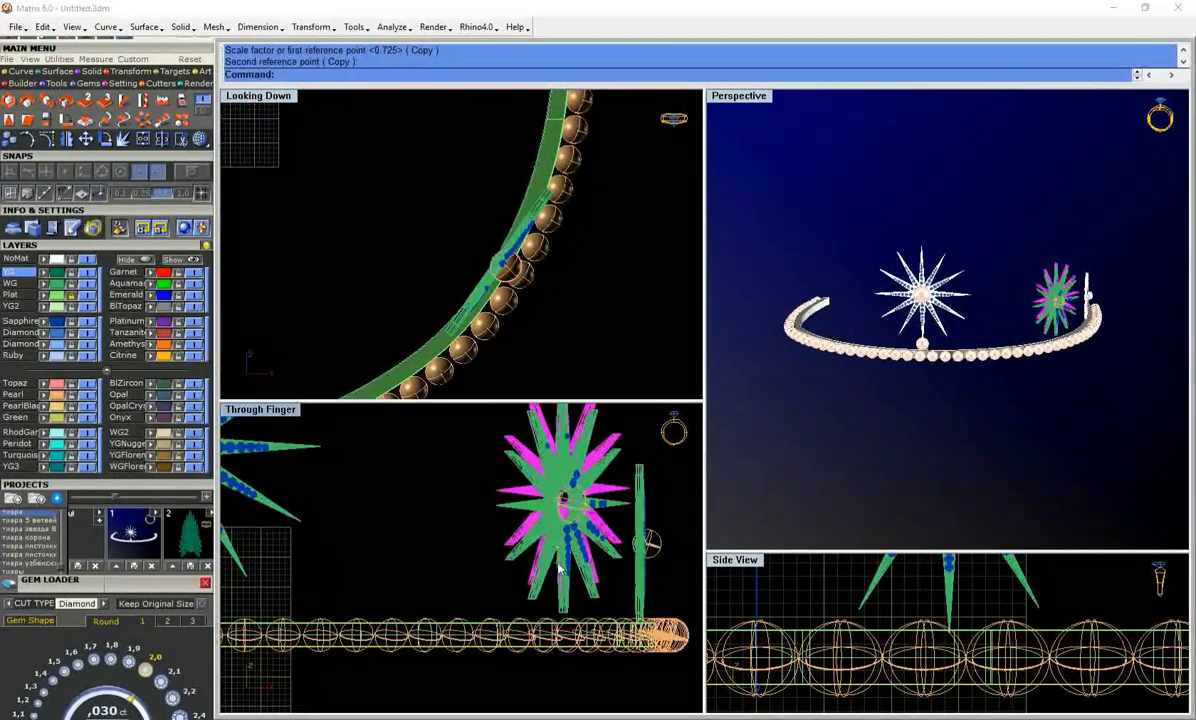
pyautogui.moveTo(1014, 400); pyautogui.dragTo(929, 373, button='right')
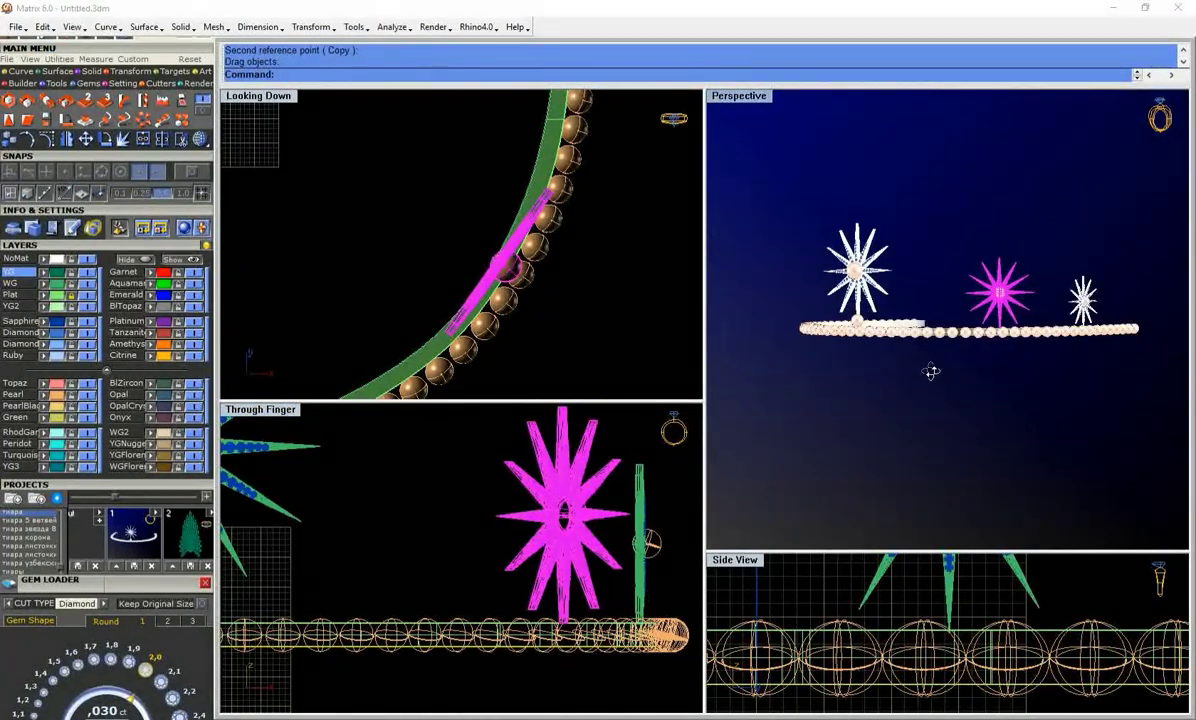
# Finish the scaled star copy and start scaling another copy
pyautogui.scroll(-3, 352, 286)
pyautogui.scroll(3, 598, 259)
pyautogui.click(540, 262)
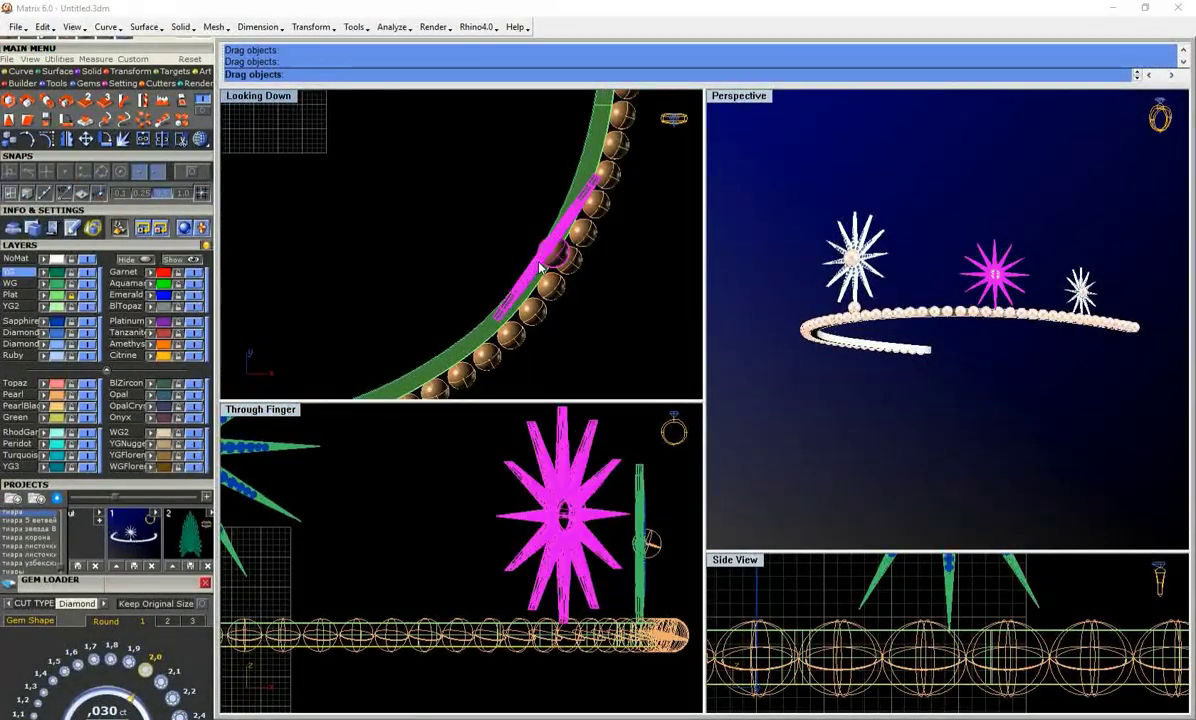
pyautogui.rightClick(537, 263)
pyautogui.click(540, 262)
pyautogui.click(552, 266)
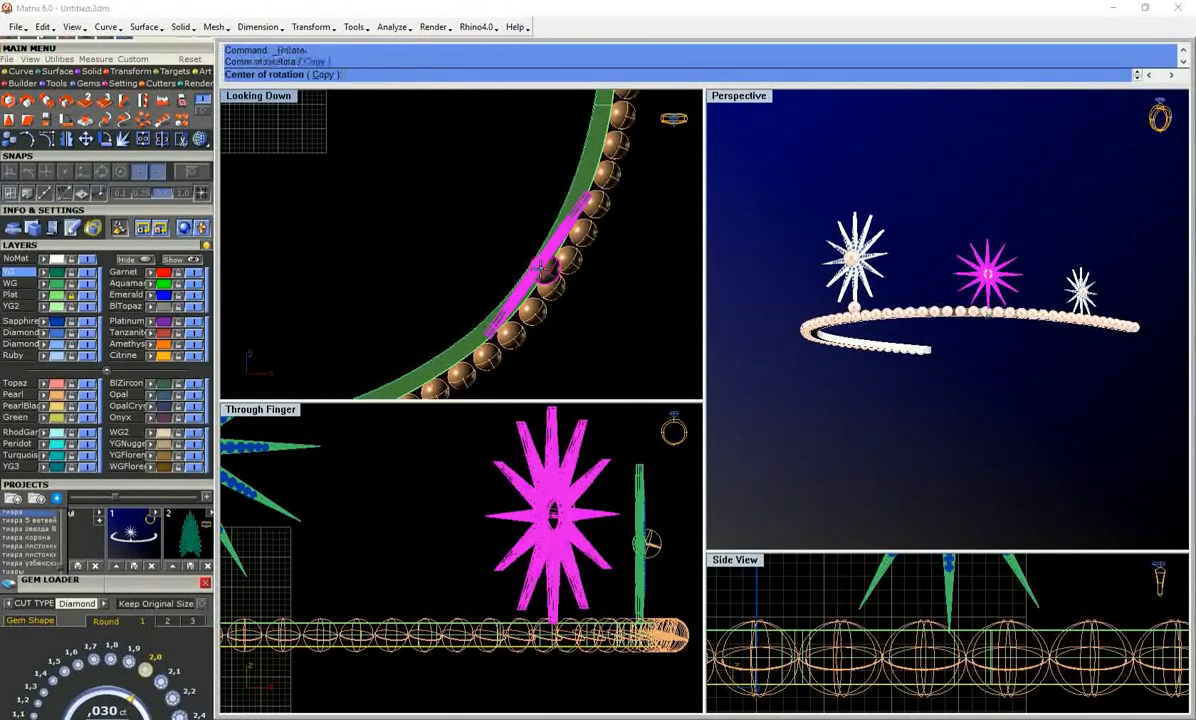
# Turn the small star along the band's curve and select it with the end post for mirroring
pyautogui.moveTo(900, 420); pyautogui.dragTo(970, 447, button='right')
pyautogui.moveTo(861, 368); pyautogui.dragTo(905, 372, button='right')
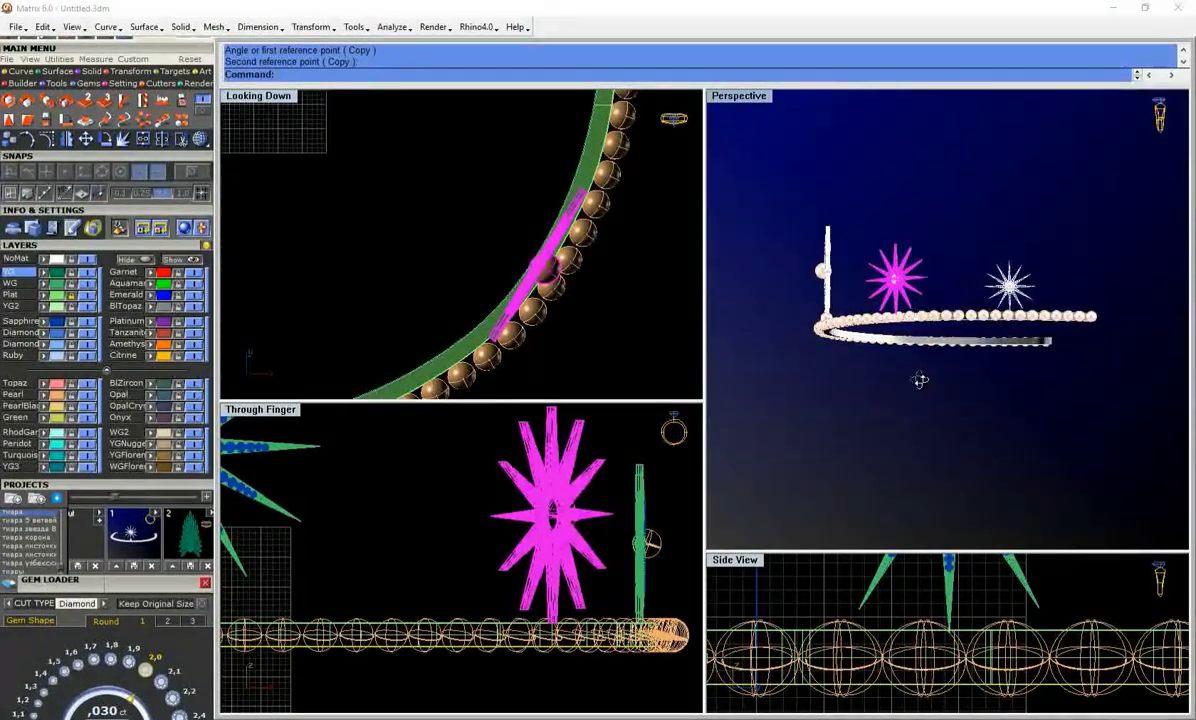
pyautogui.moveTo(486, 267); pyautogui.dragTo(518, 298)
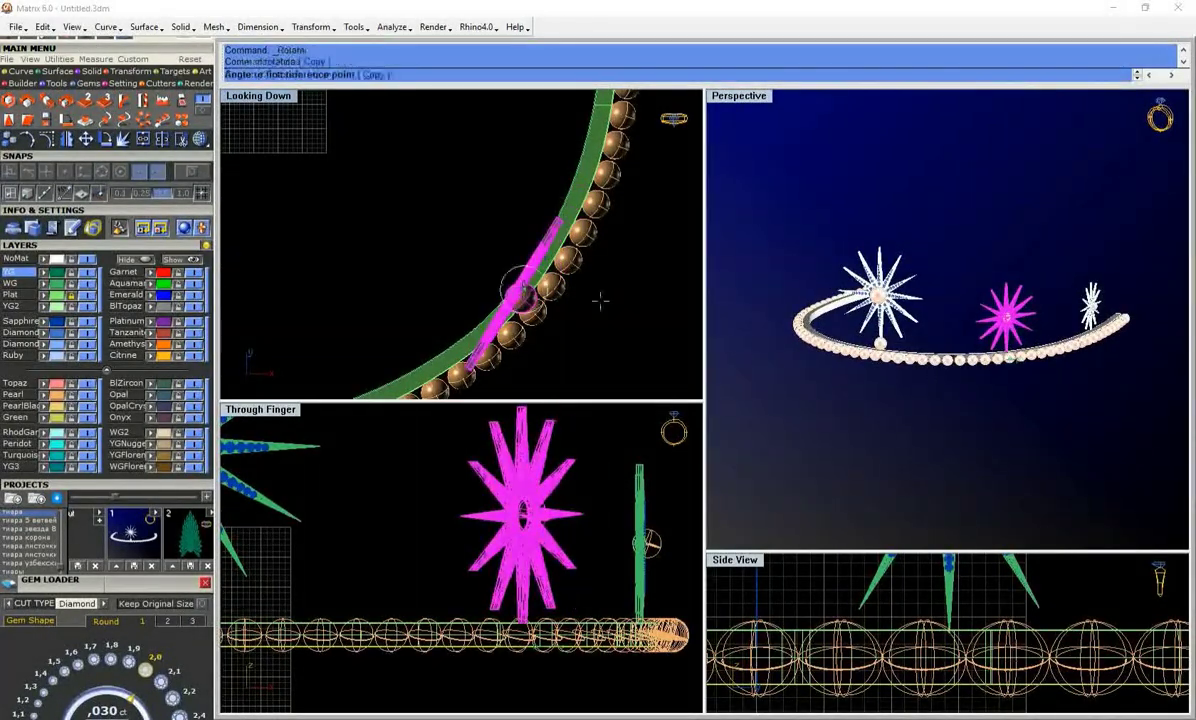
pyautogui.scroll(-3, 633, 307)
pyautogui.moveTo(636, 461); pyautogui.dragTo(428, 620)
pyautogui.scroll(3, 465, 590)
pyautogui.click(460, 637)
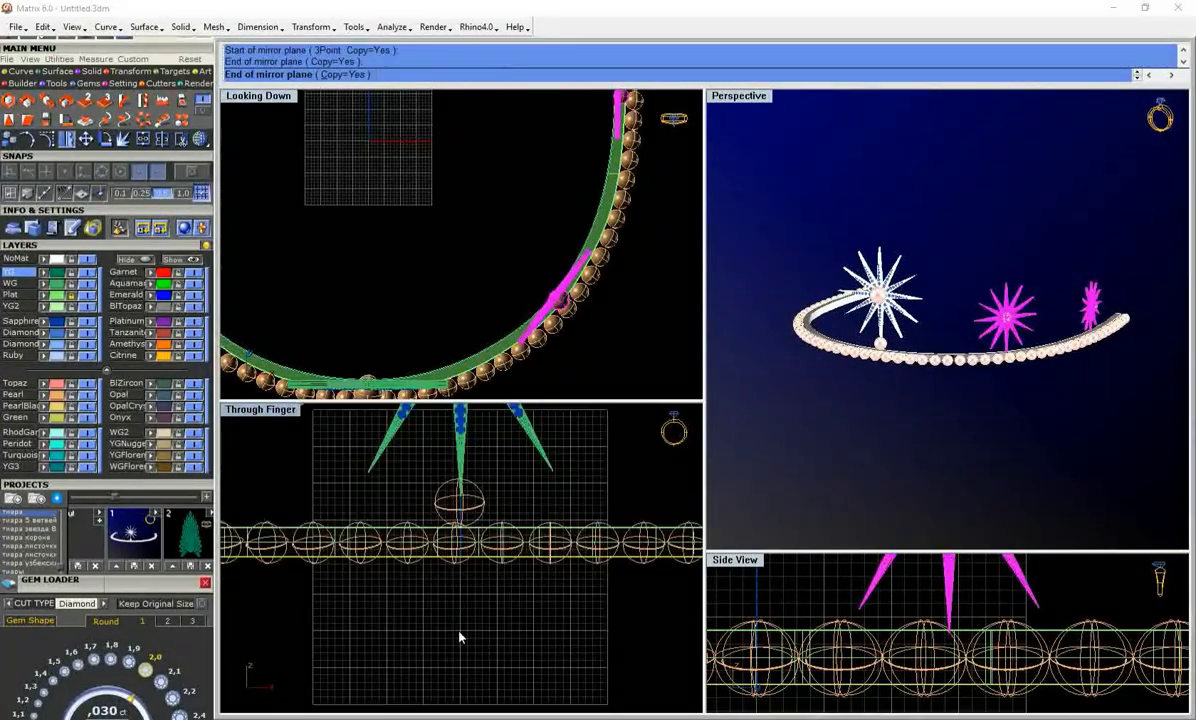
# Mirror the small star and end post to the band's left side and compare with the reference photo
pyautogui.click(450, 580)
pyautogui.scroll(-4, 480, 600)
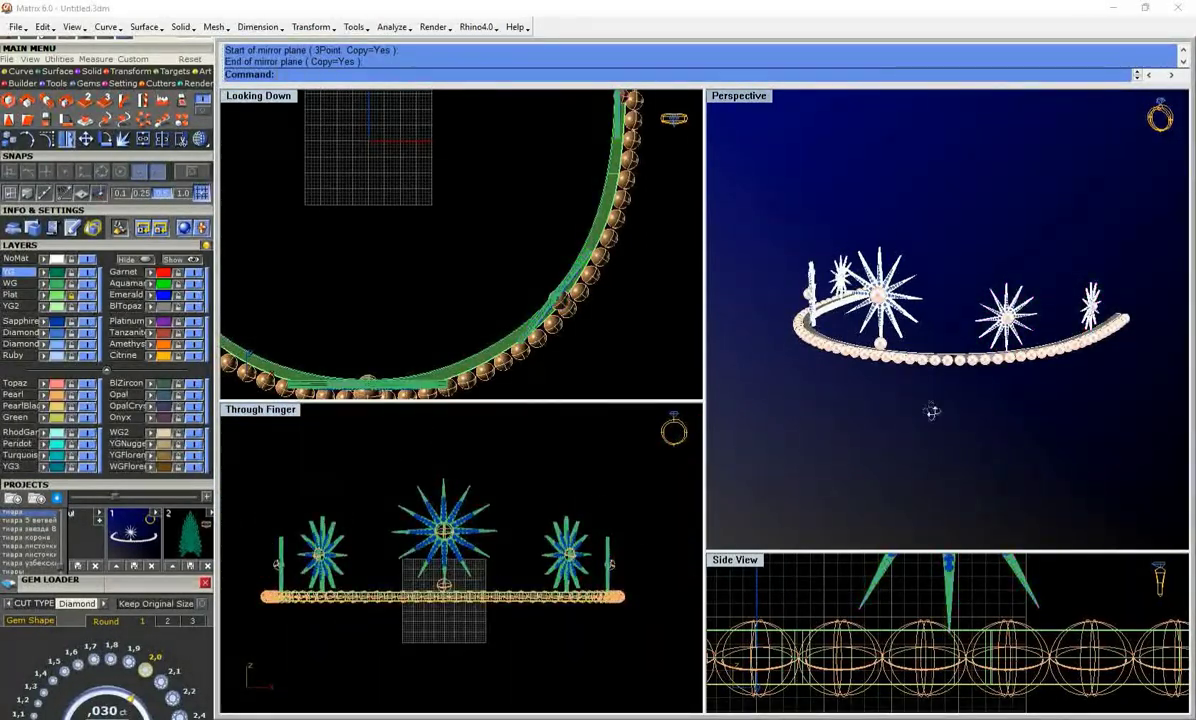
pyautogui.hotkey('alt', 'Tab')
pyautogui.moveTo(1005, 125); pyautogui.dragTo(411, 98)
pyautogui.moveTo(905, 427)
pyautogui.mouseDown(button='right')
pyautogui.moveTo(993, 350)
pyautogui.moveTo(955, 351)
pyautogui.mouseUp(button='right')
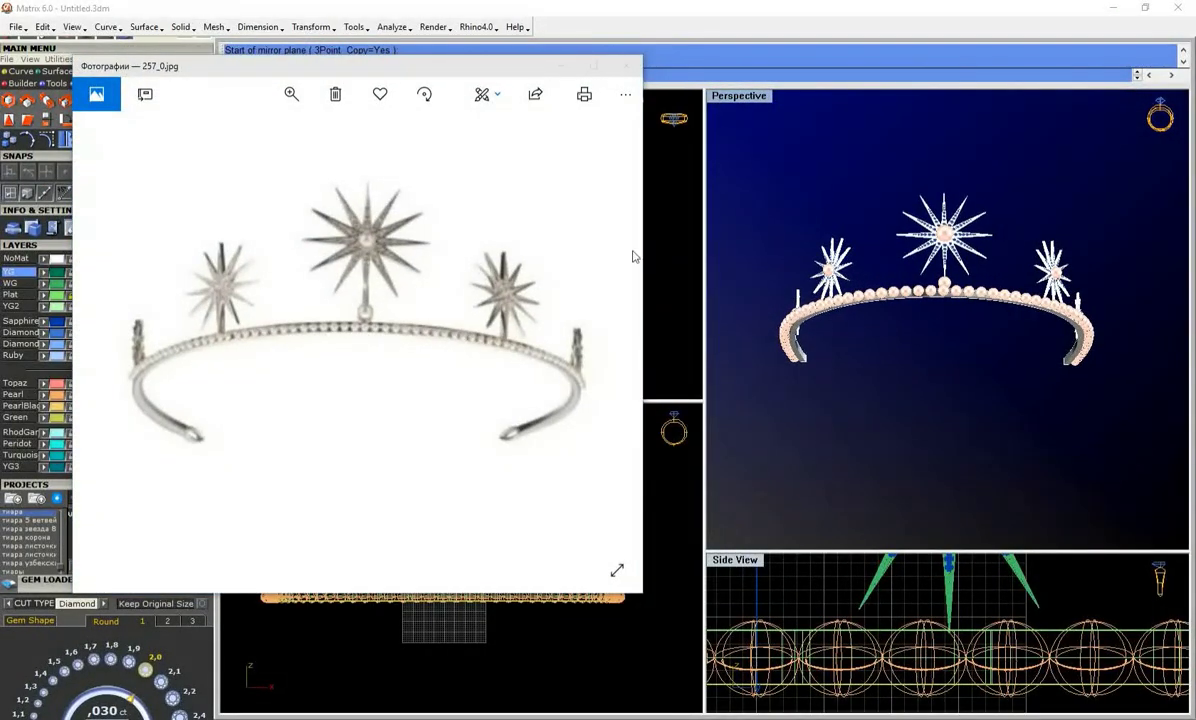
pyautogui.click(626, 66)
# Window-select the whole tiara and delete it
pyautogui.moveTo(1185, 165); pyautogui.dragTo(737, 454)
pyautogui.moveTo(1126, 171); pyautogui.dragTo(742, 545)
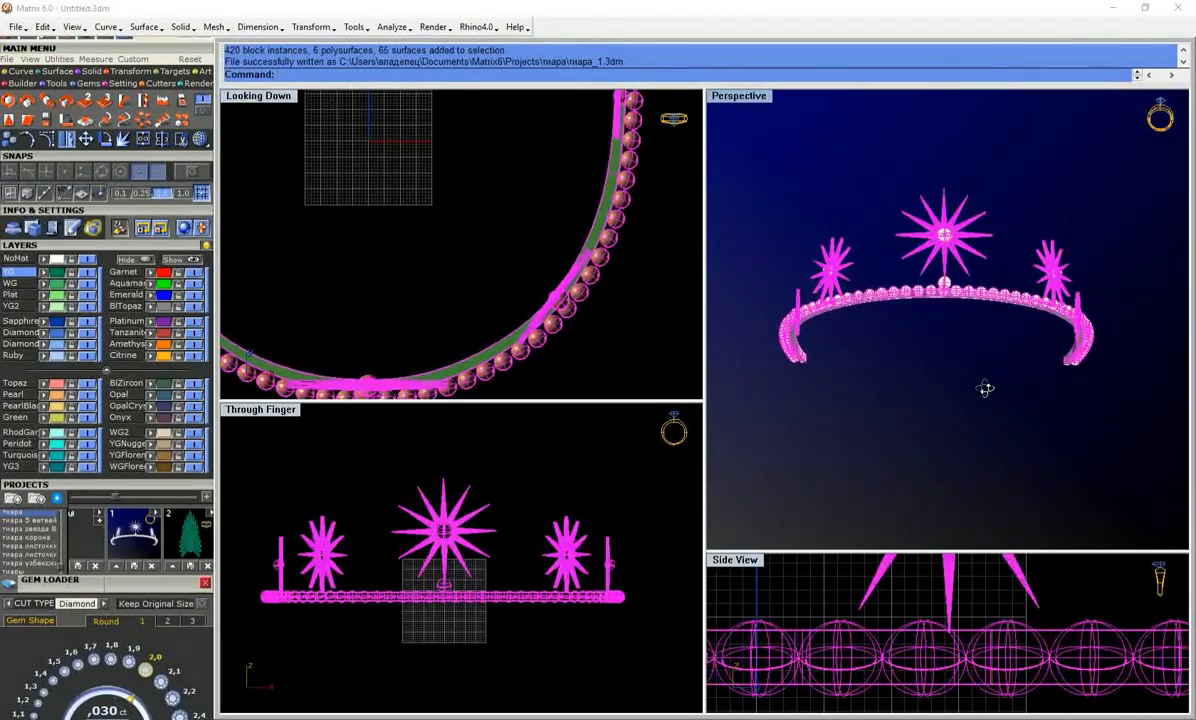
pyautogui.press('Delete')
# Undo back to the bare band and move the reference photo aside
pyautogui.hotkey('ctrl', 'z')
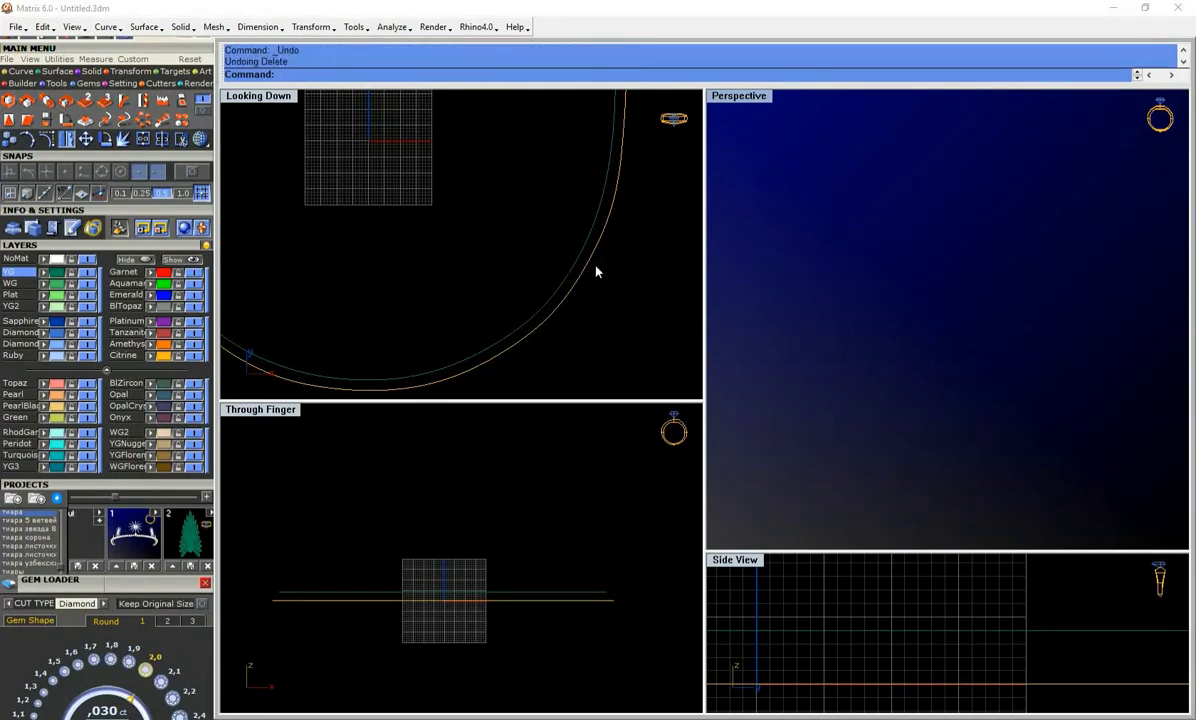
pyautogui.hotkey('ctrl', 'z')
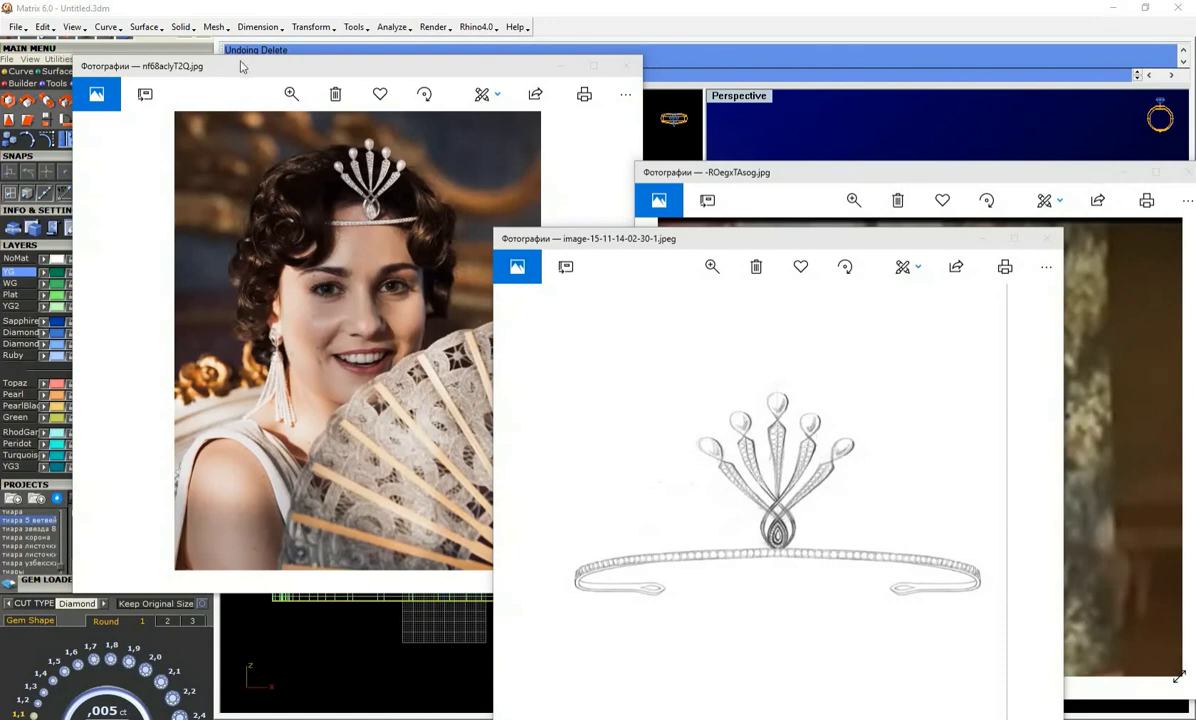
pyautogui.moveTo(240, 66); pyautogui.dragTo(696, 184)
# Load the saved five-ray fan project from the Projects list and dismiss the gem update notice
pyautogui.click(206, 497)
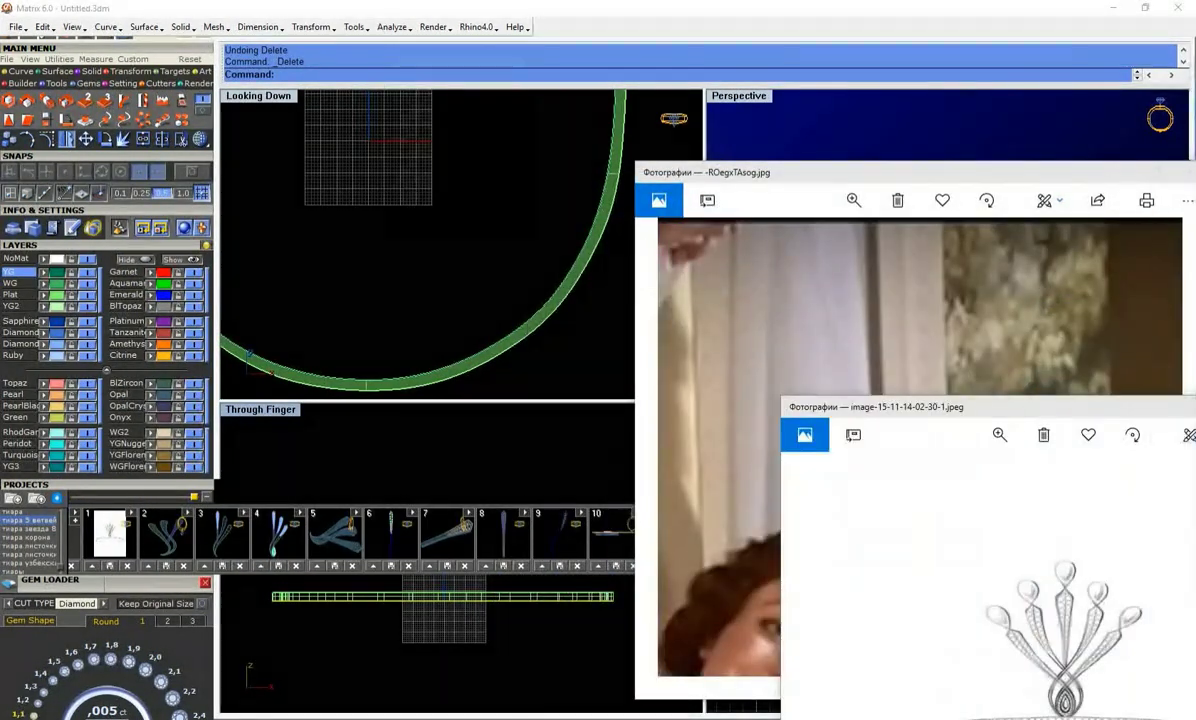
pyautogui.moveTo(782, 170); pyautogui.dragTo(1065, 186)
pyautogui.moveTo(830, 407); pyautogui.dragTo(781, 83)
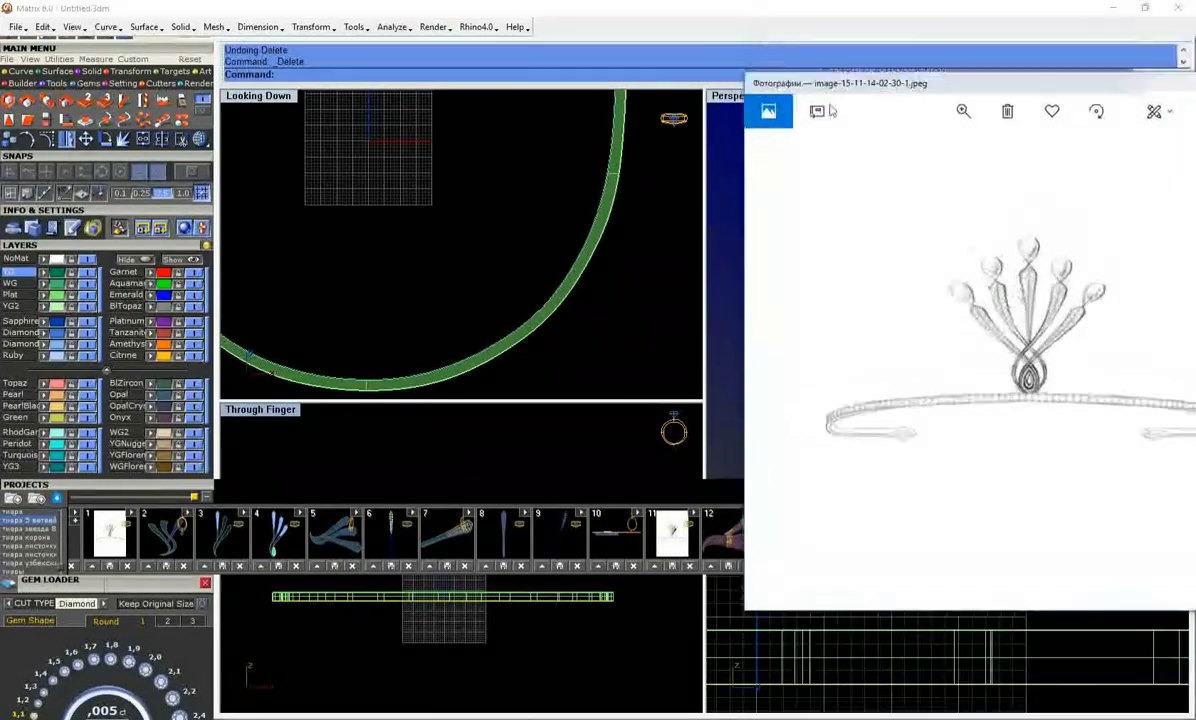
pyautogui.click(897, 533)
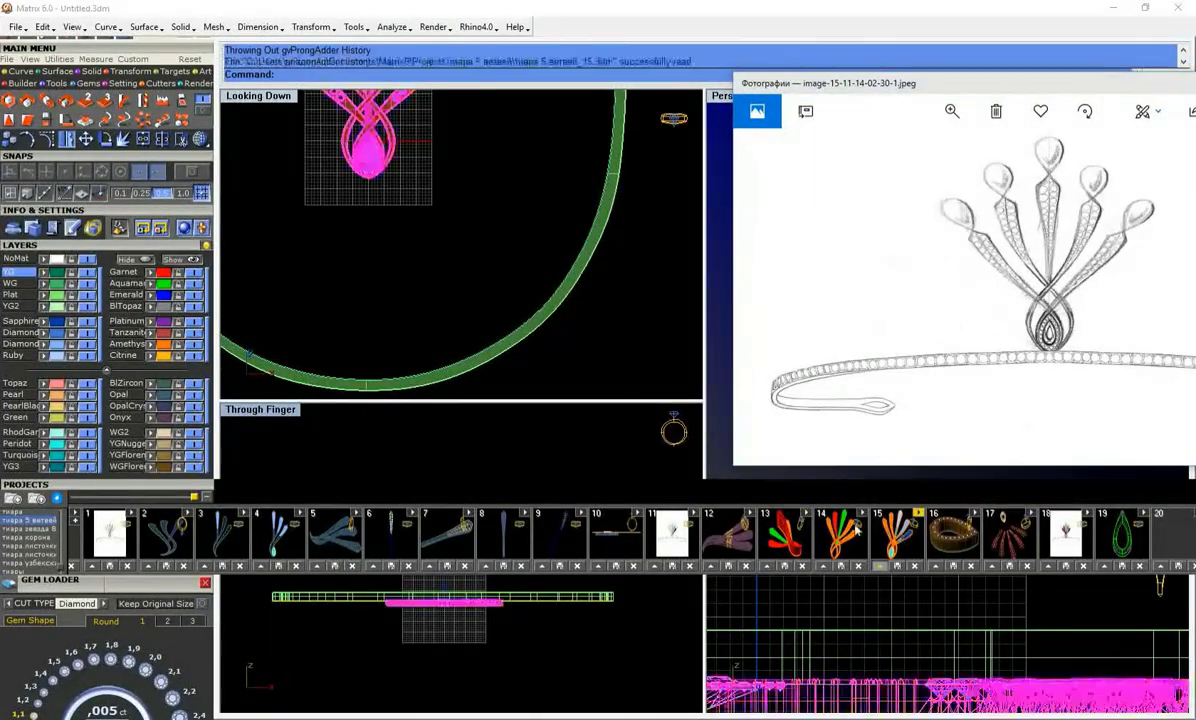
pyautogui.click(640, 410)
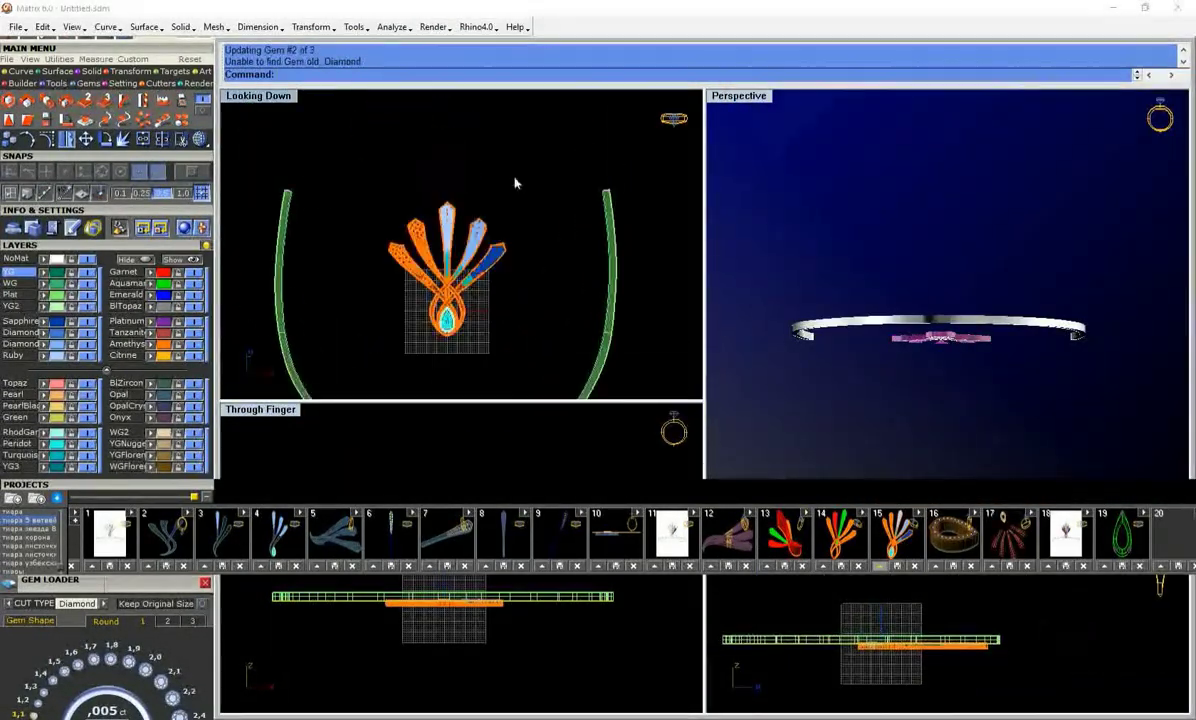
# Rotate a copy of the fan upright and place it at the front centre of the band
pyautogui.click(844, 603)
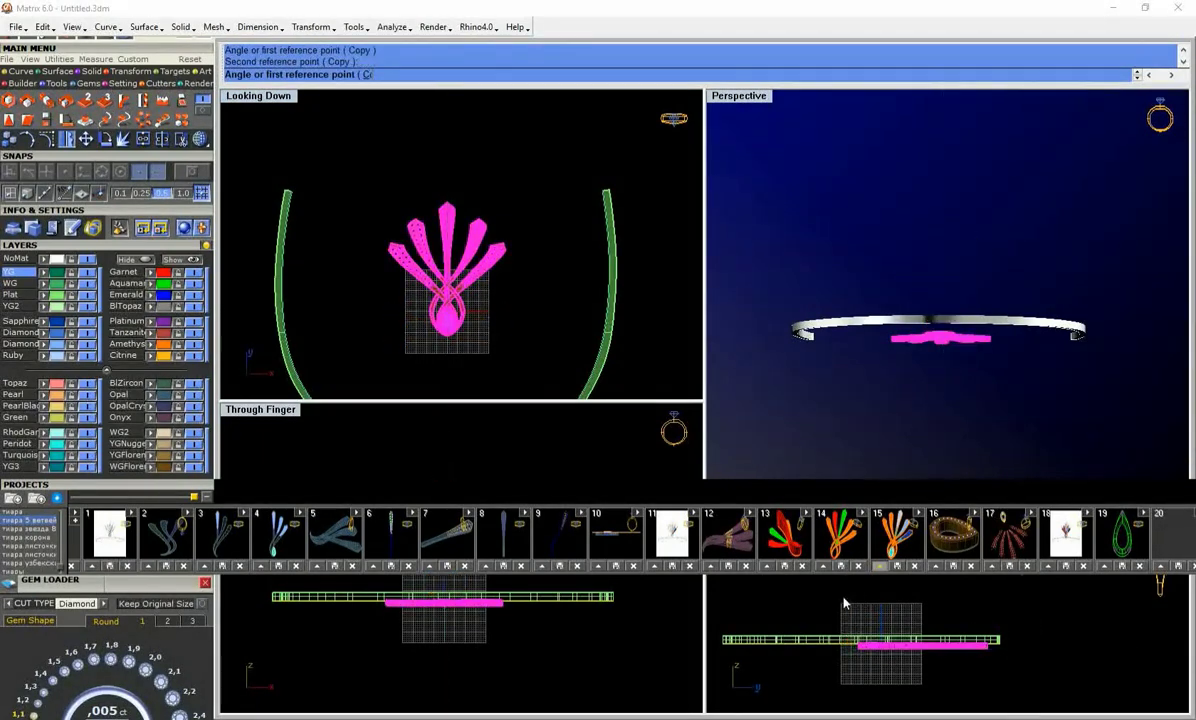
pyautogui.click(450, 132)
pyautogui.click(450, 262)
pyautogui.scroll(5, 447, 640)
pyautogui.scroll(-5, 447, 664)
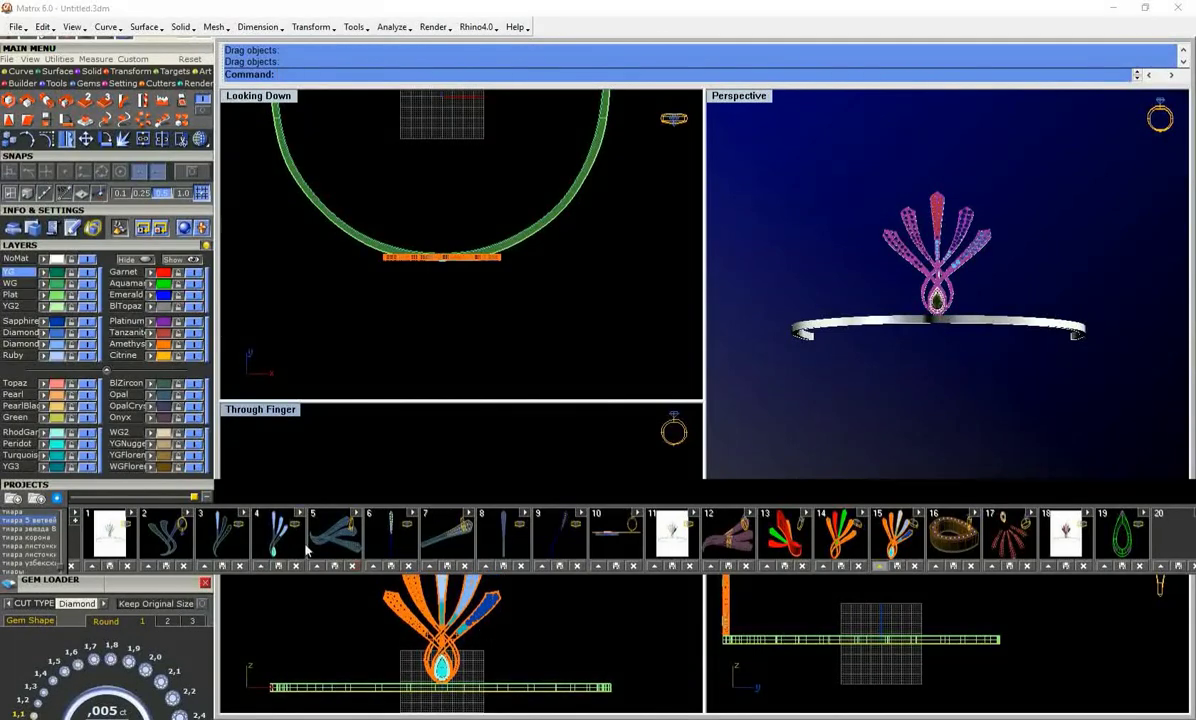
pyautogui.moveTo(860, 420); pyautogui.dragTo(964, 400, button='right')
pyautogui.scroll(5, 842, 247)
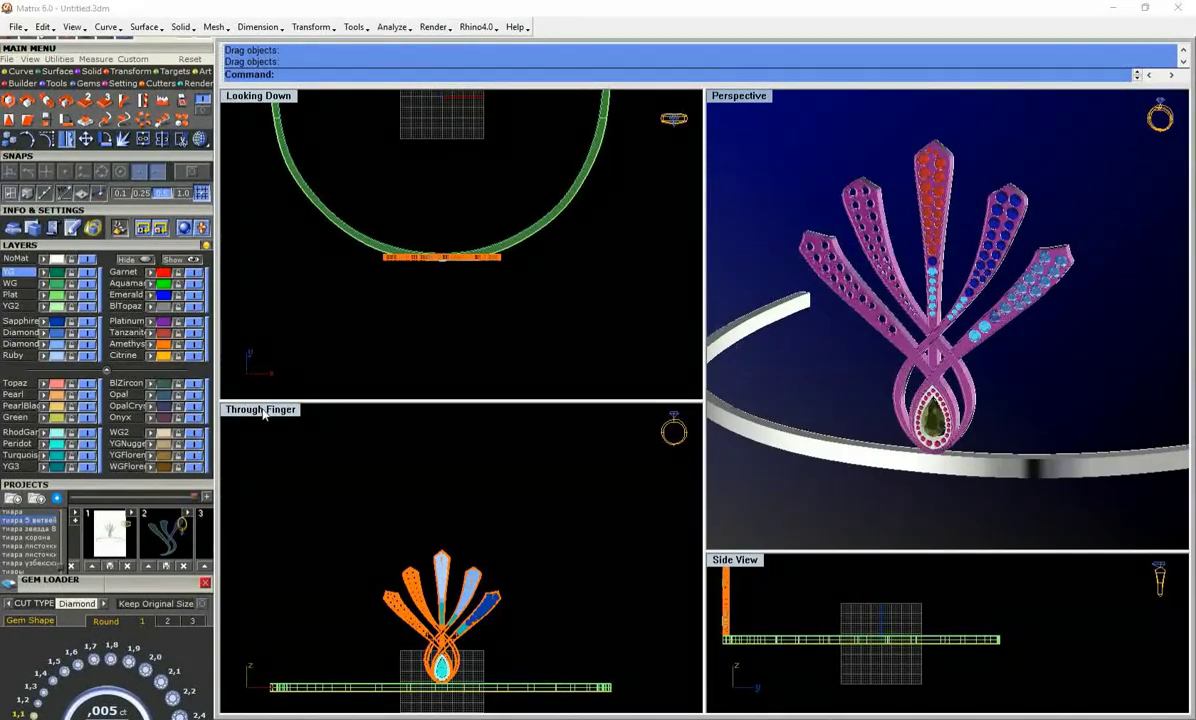
# Maximize the front view and mirror the right petals' gems onto the left petals
pyautogui.doubleClick(263, 409)
pyautogui.scroll(5, 658, 495)
pyautogui.scroll(-5, 600, 400)
pyautogui.moveTo(707, 200); pyautogui.dragTo(587, 435)
pyautogui.scroll(5, 516, 470)
pyautogui.click(69, 139)
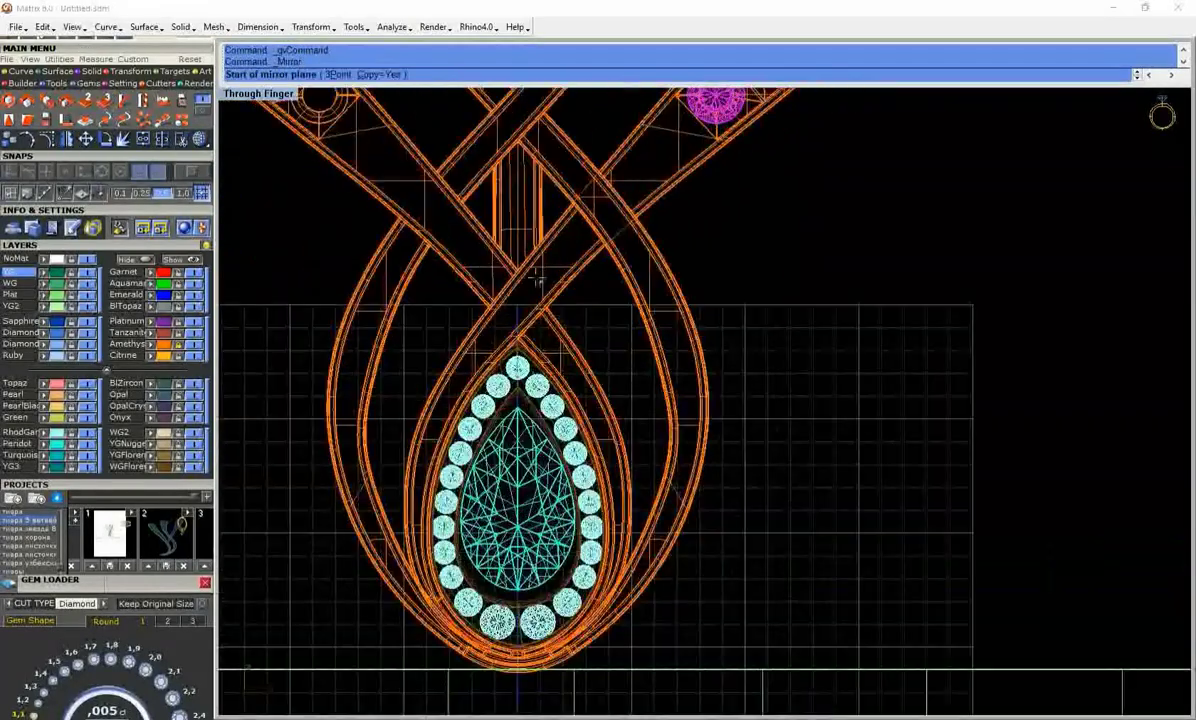
# Select a single round diamond from the pear's halo
pyautogui.scroll(-5, 434, 436)
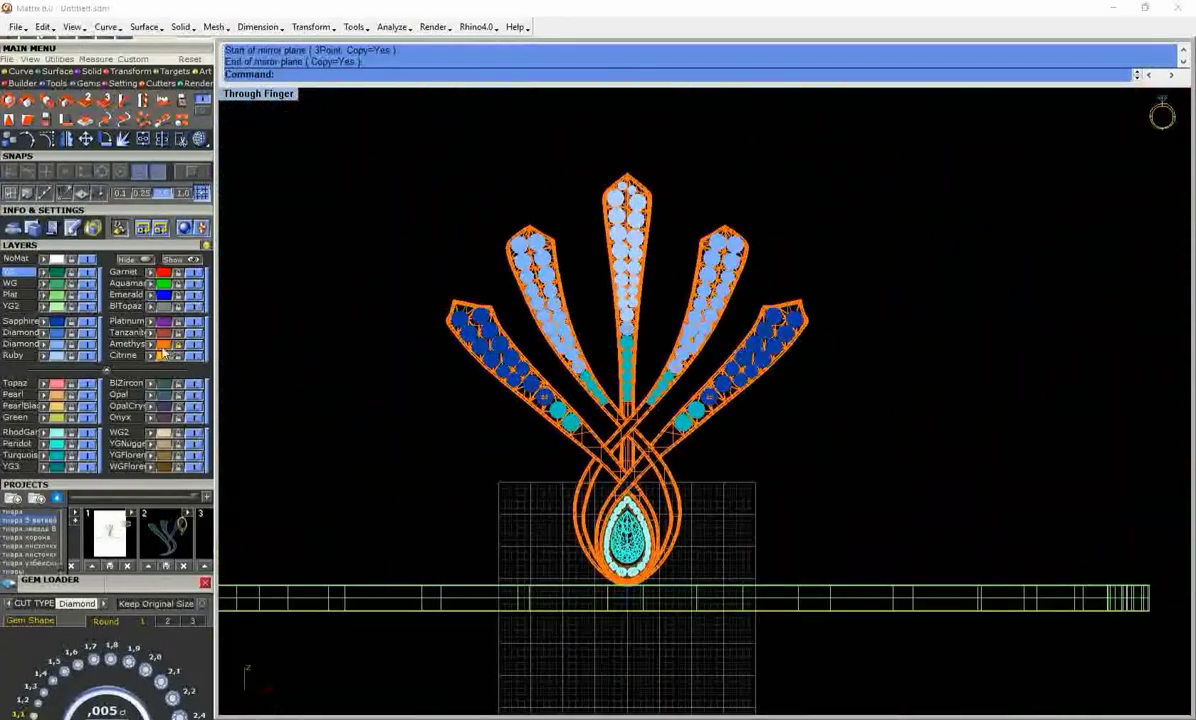
pyautogui.hotkey('ctrl', 'a')
pyautogui.press('Escape')
pyautogui.moveTo(859, 139); pyautogui.dragTo(502, 544)
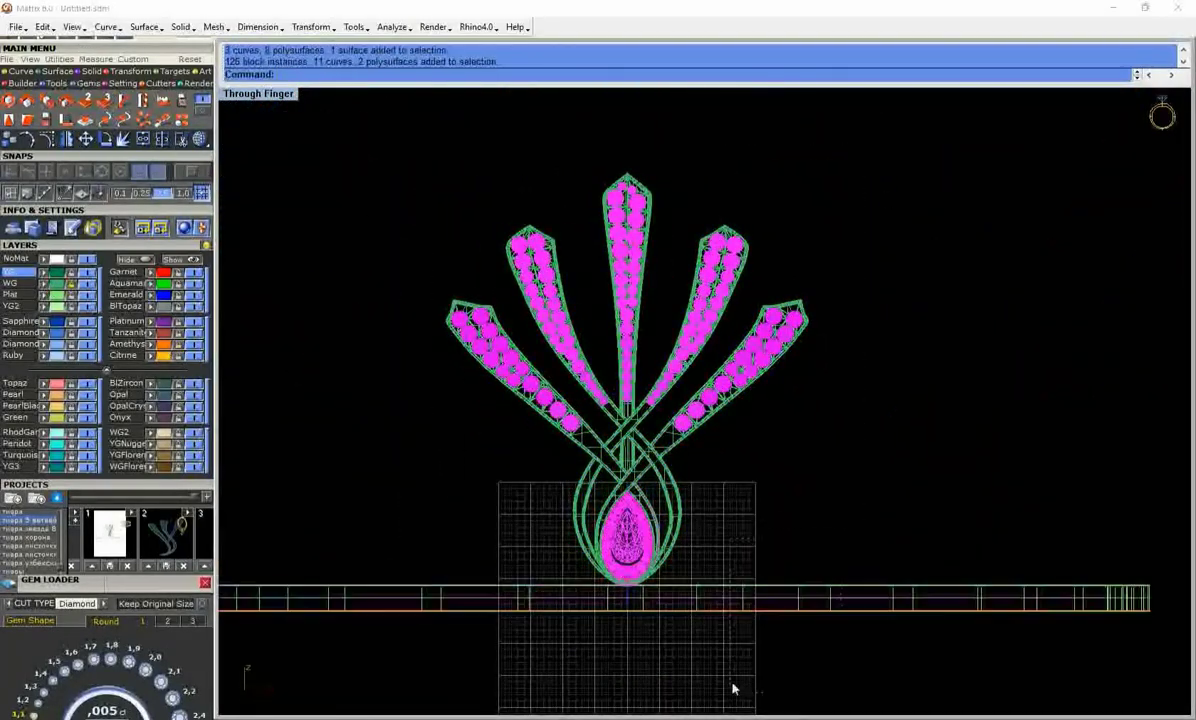
pyautogui.scroll(5, 689, 566)
pyautogui.scroll(-4, 729, 456)
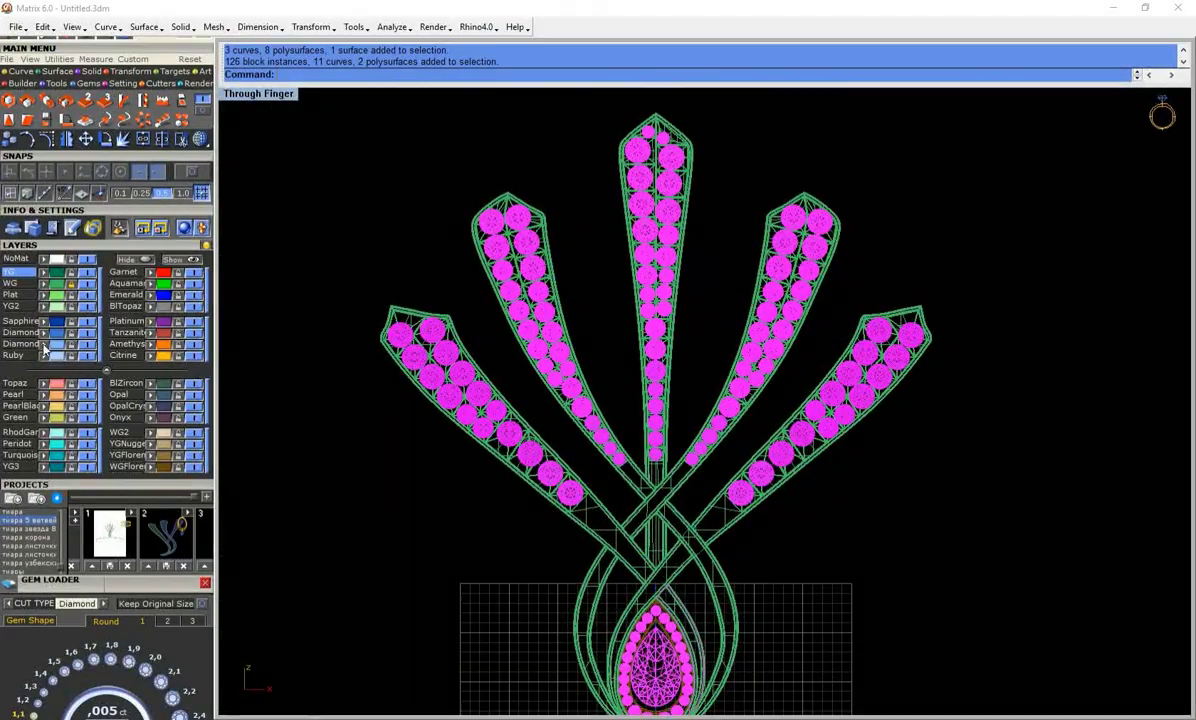
pyautogui.press('Escape')
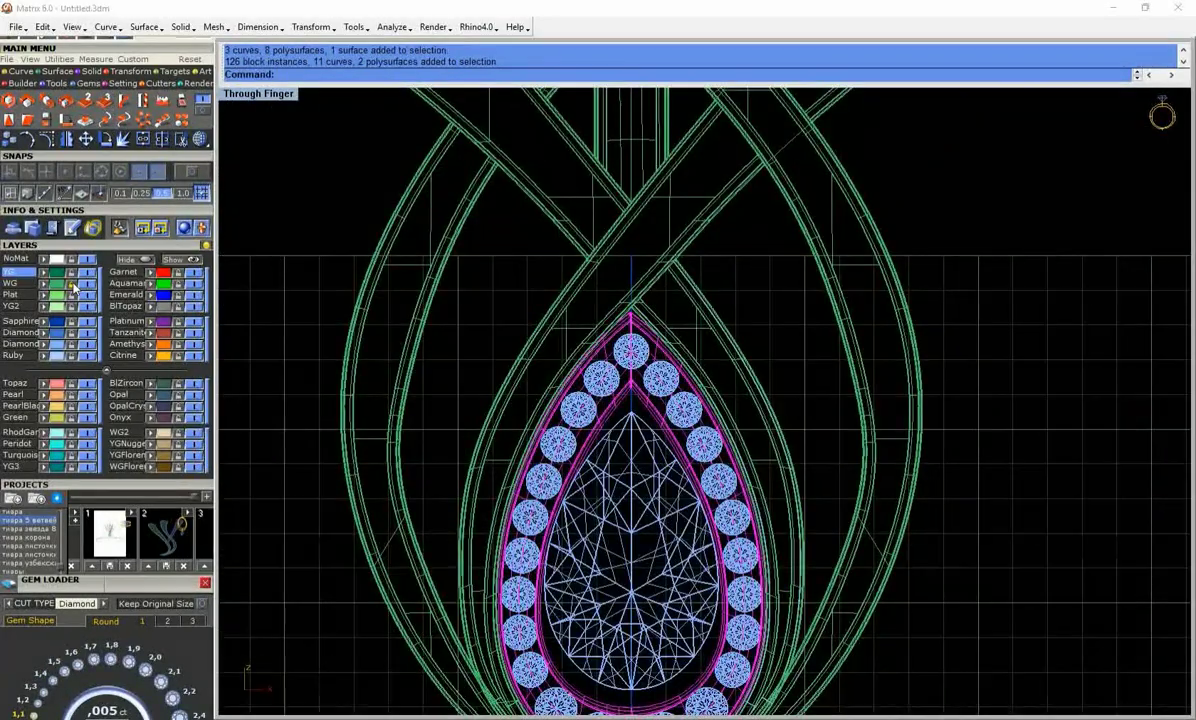
pyautogui.scroll(-4, 873, 299)
pyautogui.scroll(3, 873, 299)
pyautogui.scroll(-1, 614, 312)
pyautogui.click(425, 303)
# Copy the diamond onto the centre line below the pear, resize it, and move it to the band's end
pyautogui.click(497, 344)
pyautogui.scroll(3, 640, 560)
pyautogui.click(600, 520)
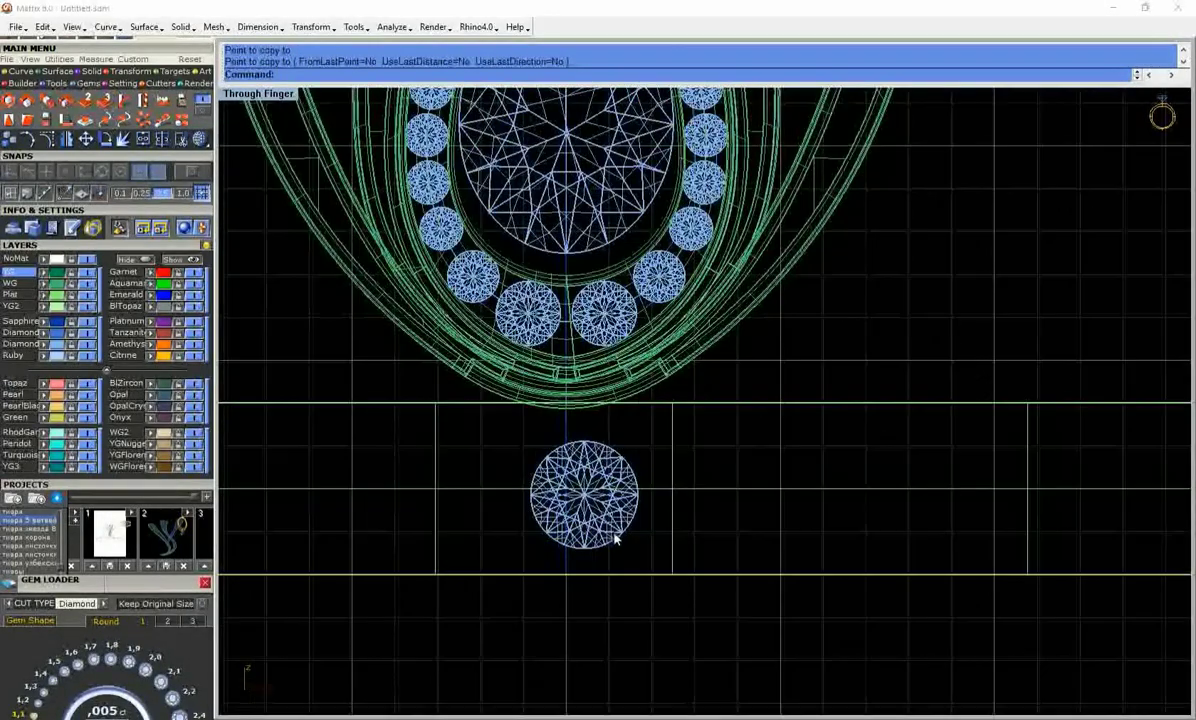
pyautogui.click(593, 539)
pyautogui.click(657, 509)
pyautogui.click(600, 505)
pyautogui.hotkey('ctrl', 'm')
pyautogui.hotkey('ctrl', 'm')
pyautogui.scroll(-3, 450, 190)
pyautogui.moveTo(494, 608); pyautogui.dragTo(721, 125)
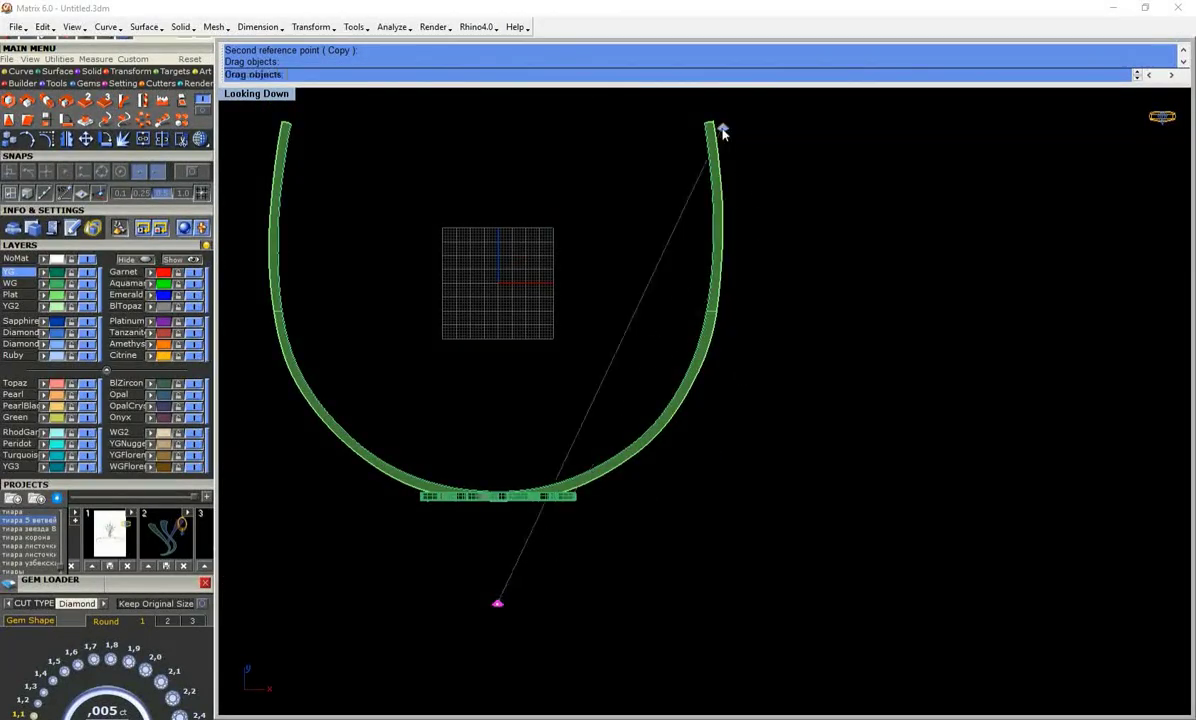
# Rotate the diamond onto the band and array it along the band curve
pyautogui.scroll(5, 713, 128)
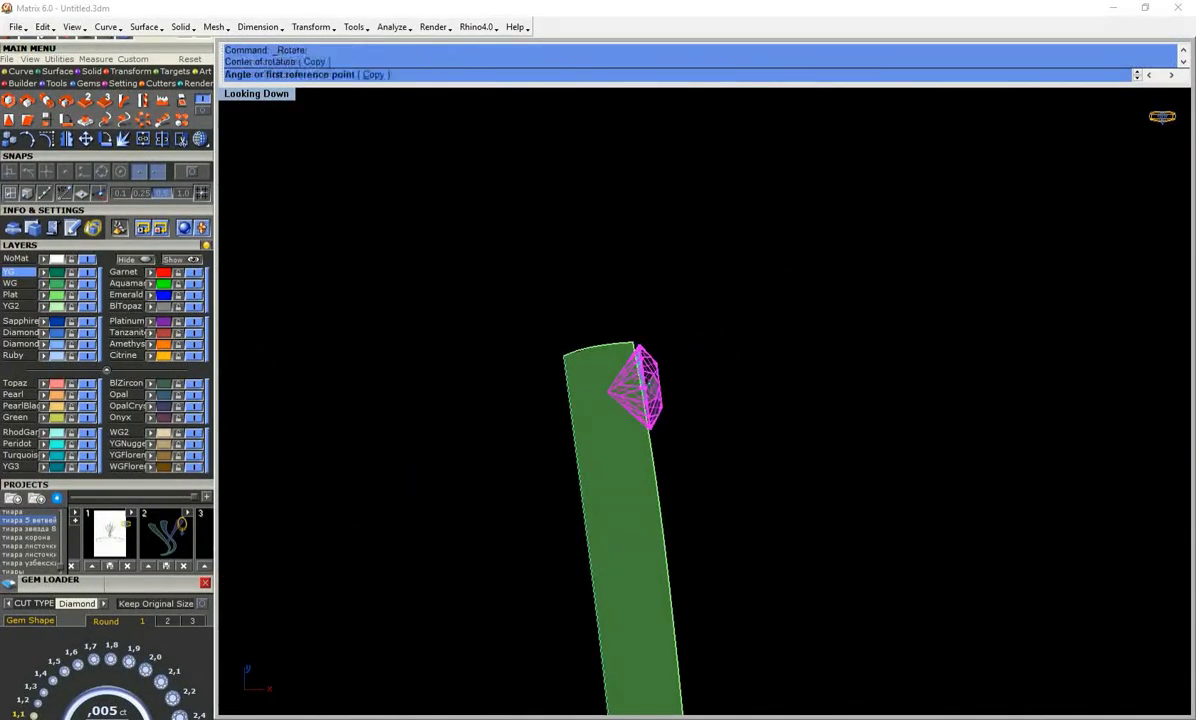
pyautogui.scroll(3, 660, 413)
pyautogui.press('Return')
pyautogui.click(426, 307)
pyautogui.click(452, 333)
pyautogui.press('Return')
# Redo the gem array along the band curve with the item count set to 80
pyautogui.hotkey('ctrl', 'z')
pyautogui.press('Return')
pyautogui.click(433, 250)
pyautogui.click(452, 333)
pyautogui.write('80')
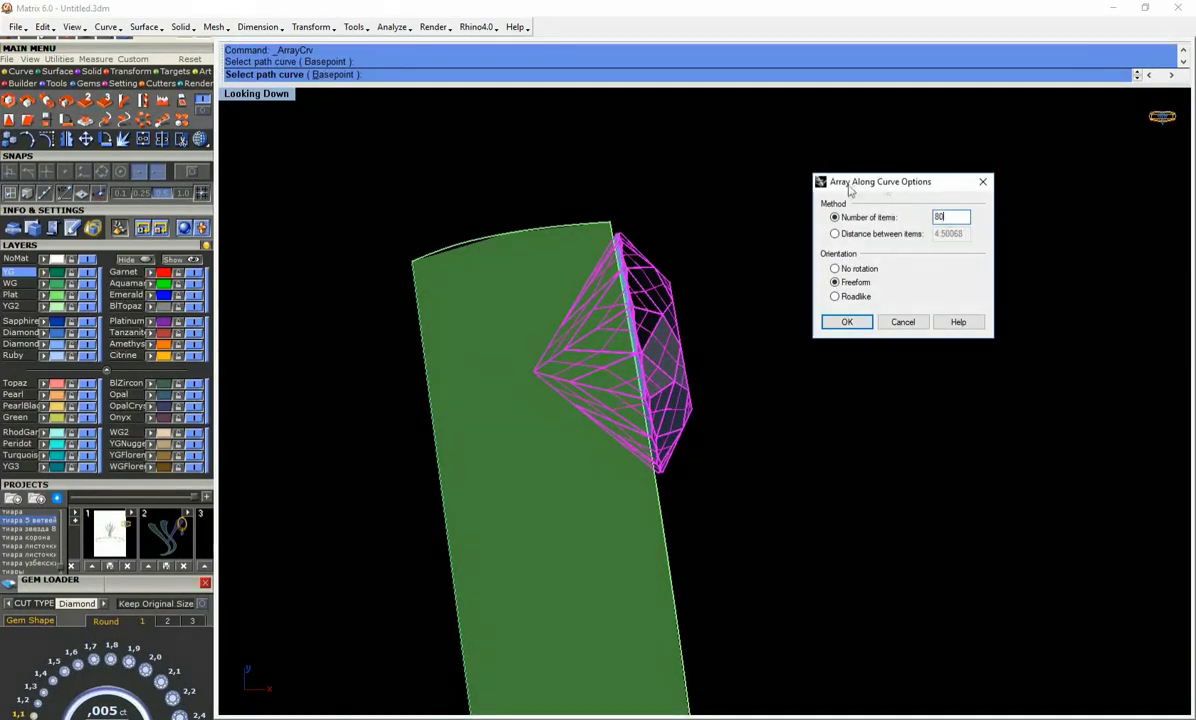
pyautogui.press('Return')
pyautogui.hotkey('ctrl', 'z')
pyautogui.press('Return')
pyautogui.click(560, 318)
pyautogui.click(585, 347)
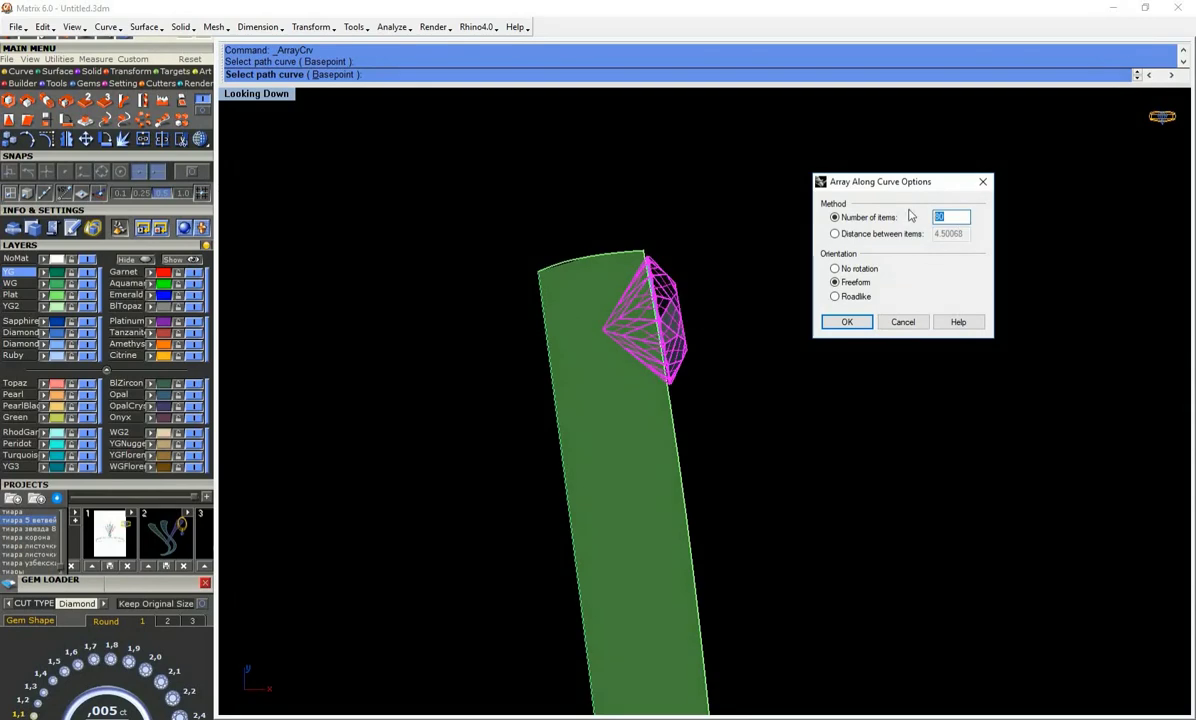
pyautogui.write('90')
pyautogui.press('Return')
# Restore the four-viewport layout and orbit to a front view of the tiara
pyautogui.scroll(-3, 662, 363)
pyautogui.doubleClick(258, 93)
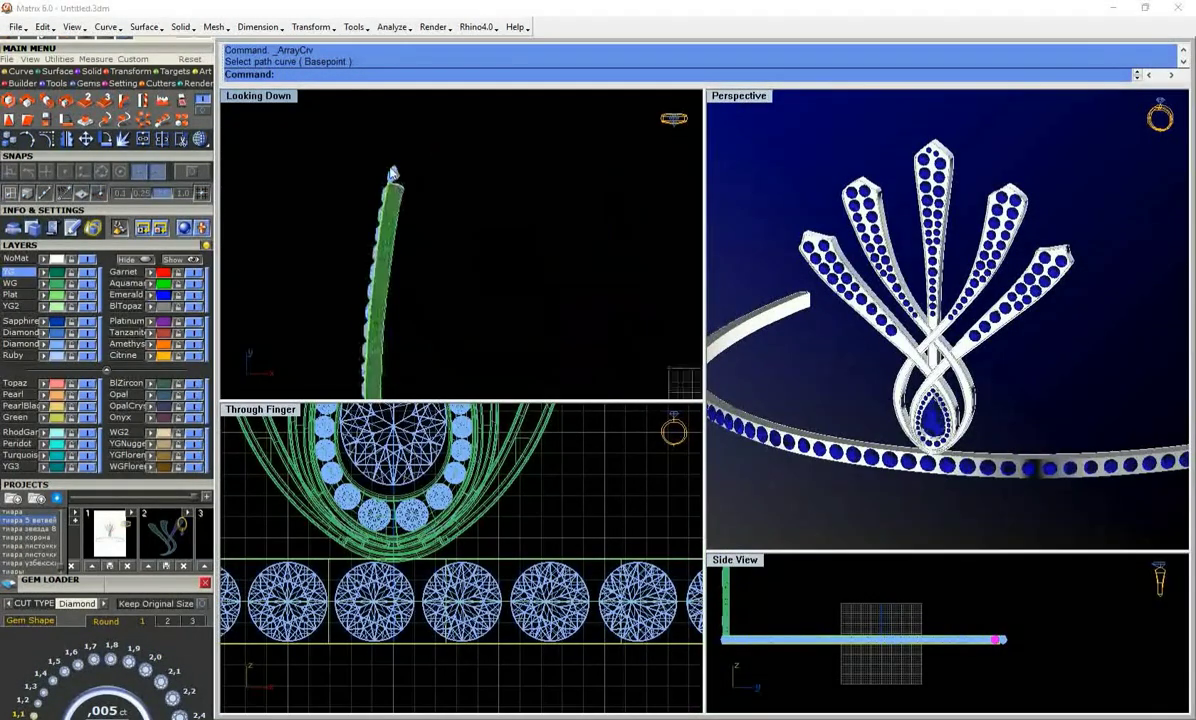
pyautogui.scroll(3, 950, 265)
pyautogui.scroll(3, 460, 560)
pyautogui.scroll(-5, 960, 320)
pyautogui.scroll(-2, 968, 368)
pyautogui.moveTo(968, 368); pyautogui.dragTo(979, 320, button='right')
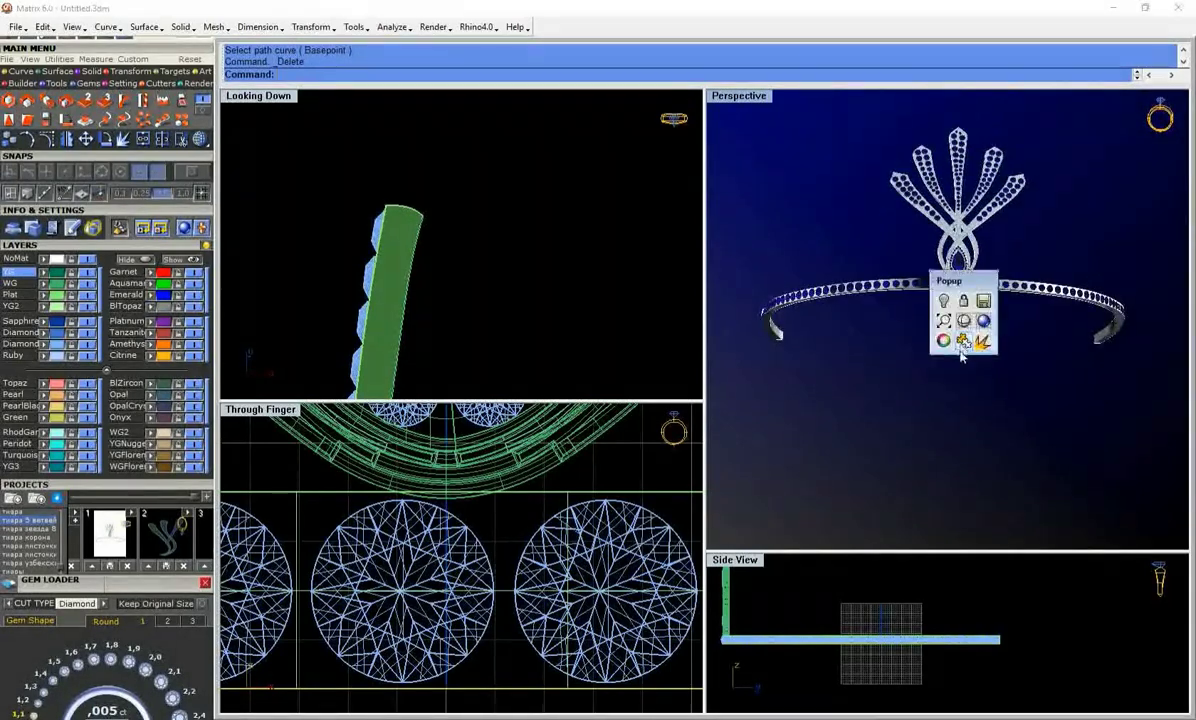
# Bring up the reference sketch, load another saved tiara project, and undo its unwanted parts
pyautogui.scroll(3, 979, 320)
pyautogui.scroll(-2, 979, 320)
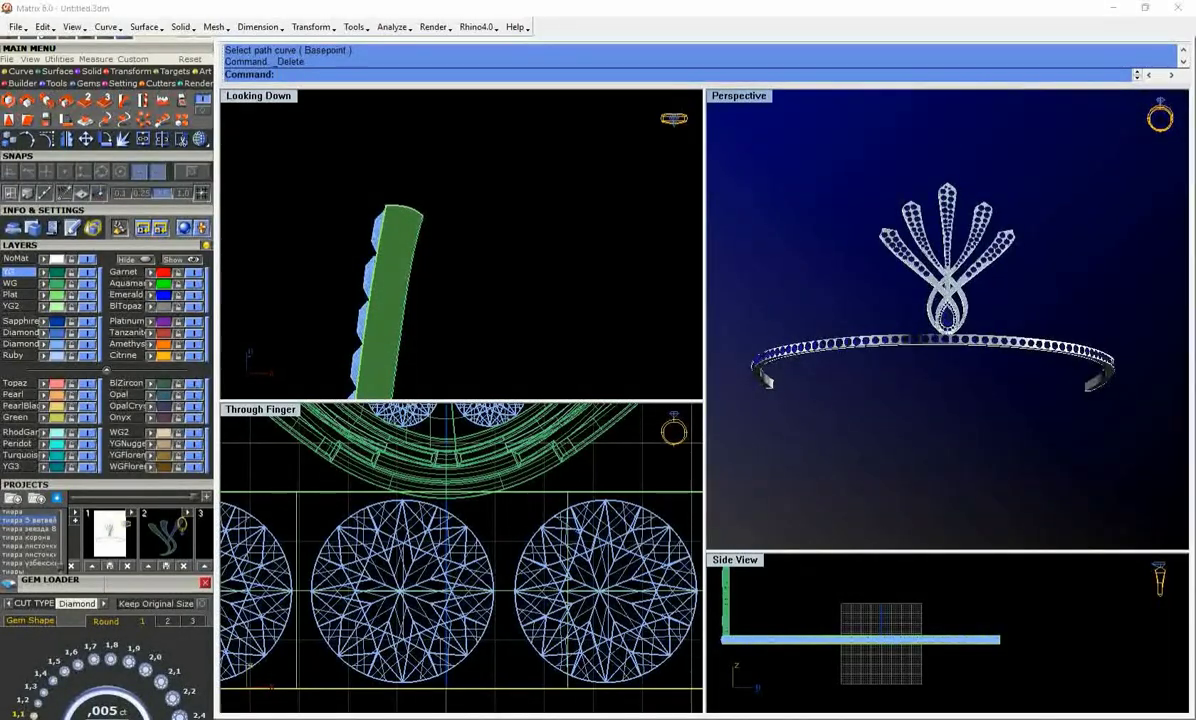
pyautogui.moveTo(1010, 98); pyautogui.dragTo(489, 165)
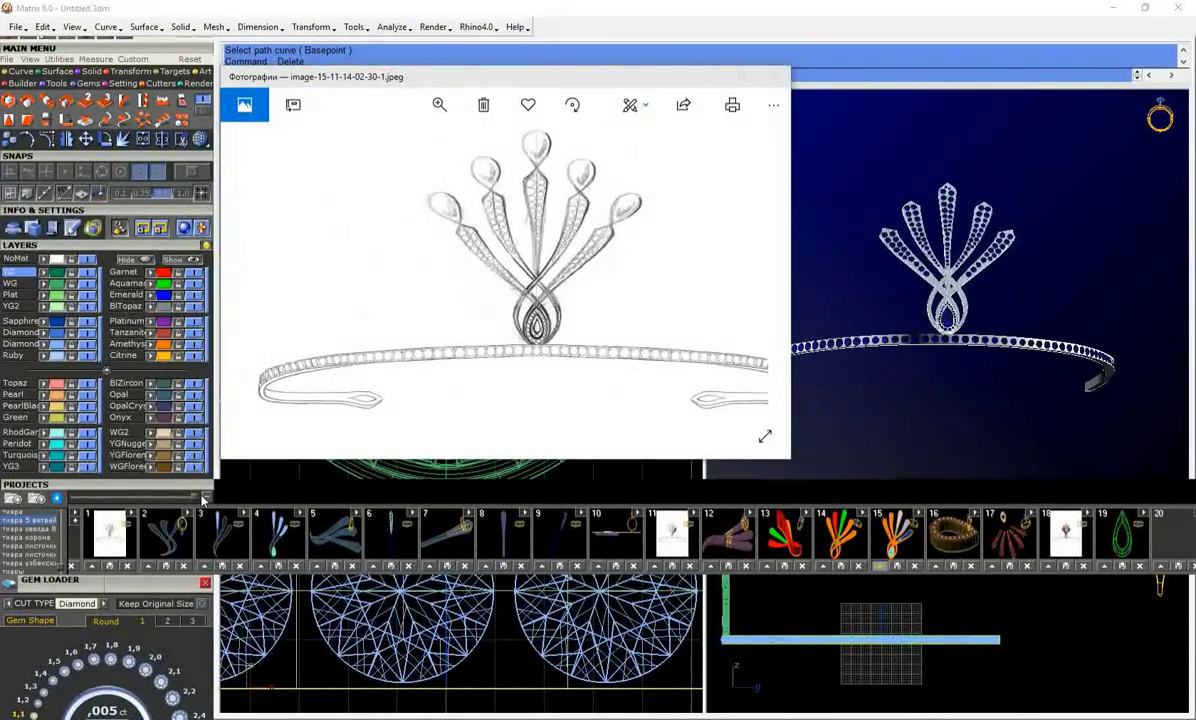
pyautogui.click(28, 520)
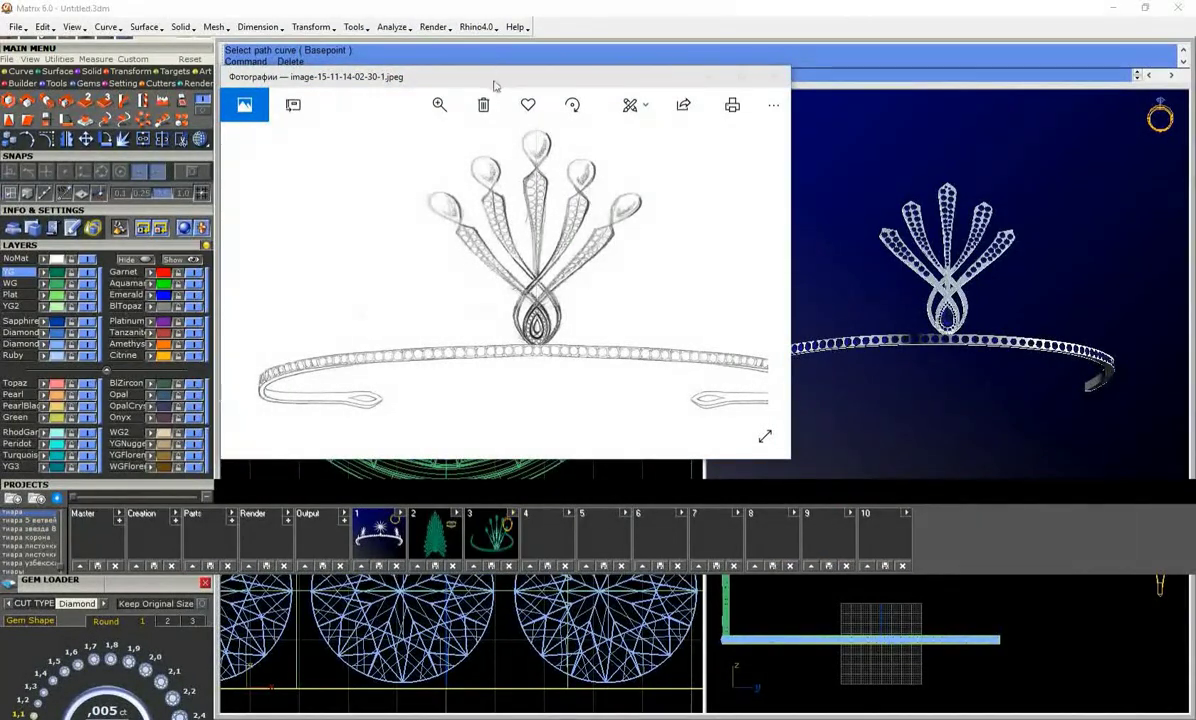
pyautogui.press('Return')
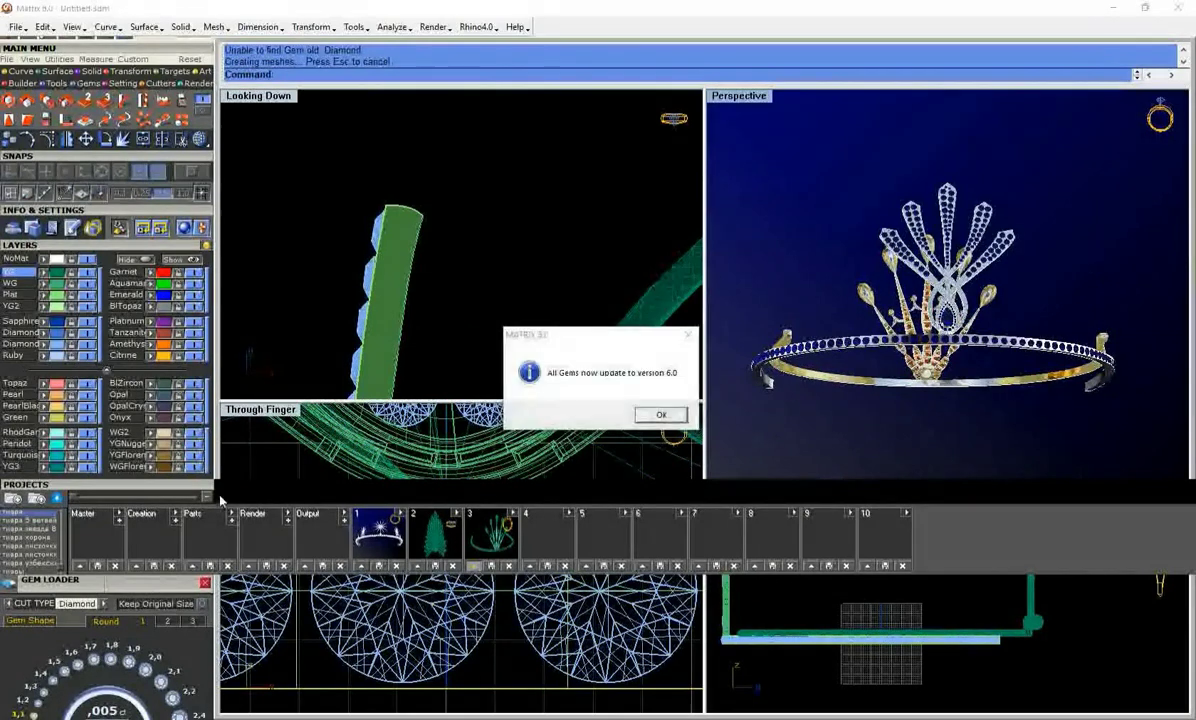
pyautogui.press('Return')
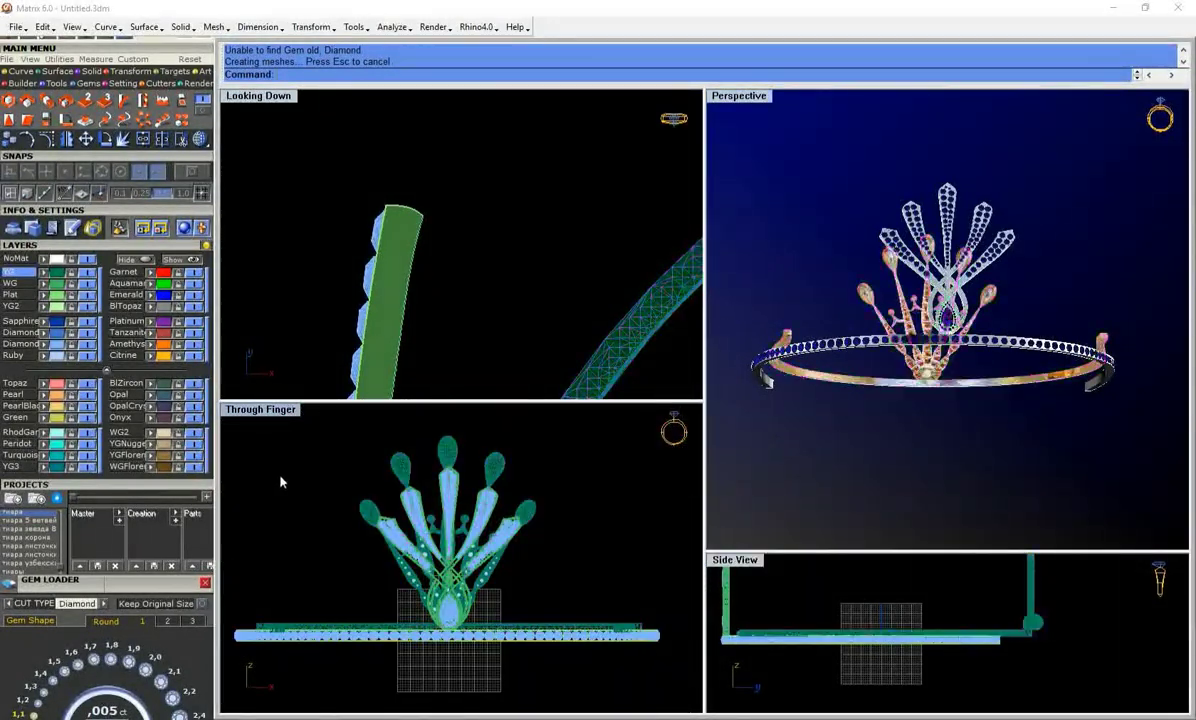
pyautogui.press('Return')
pyautogui.hotkey('ctrl', 'z')
# Load the project stage containing the pear drops and remove the unwanted gem cluster
pyautogui.click(22, 547)
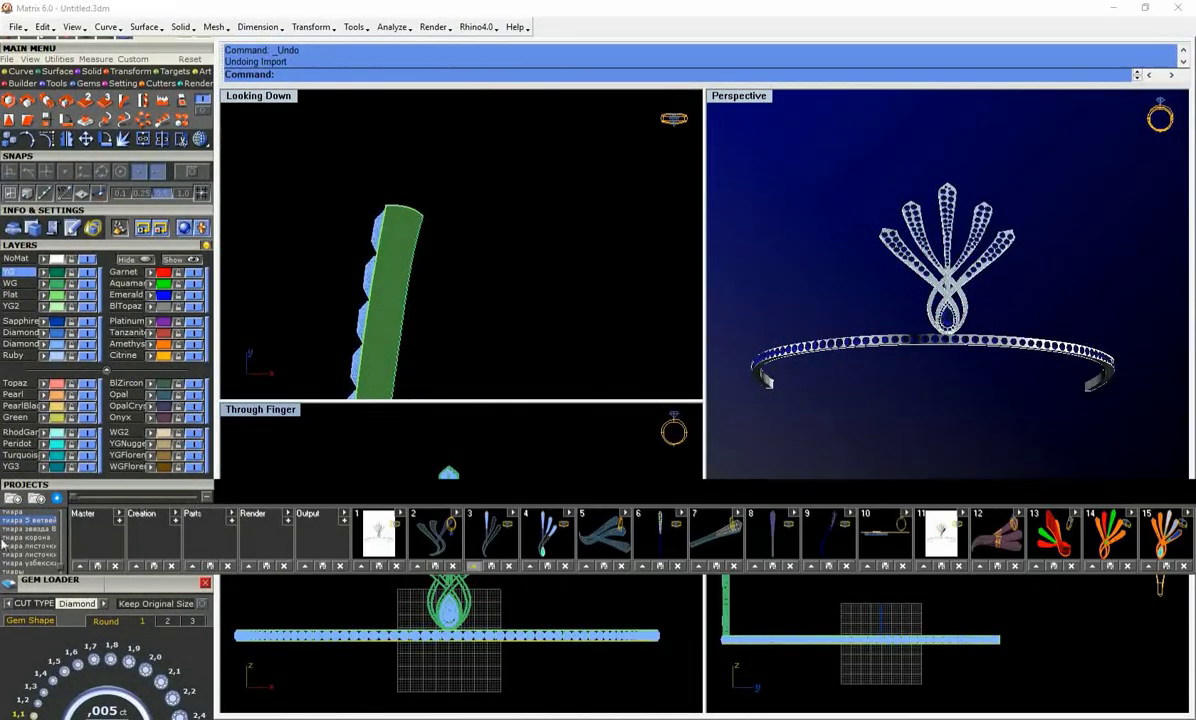
pyautogui.moveTo(70, 497); pyautogui.dragTo(195, 497)
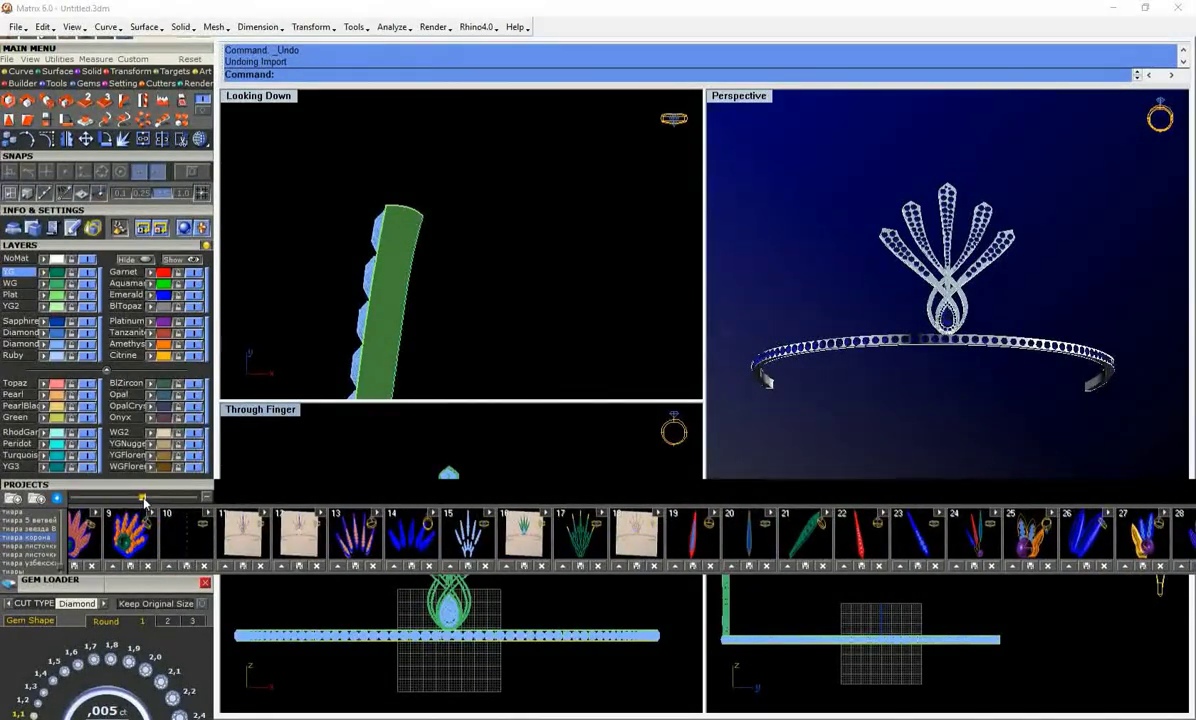
pyautogui.click(351, 517)
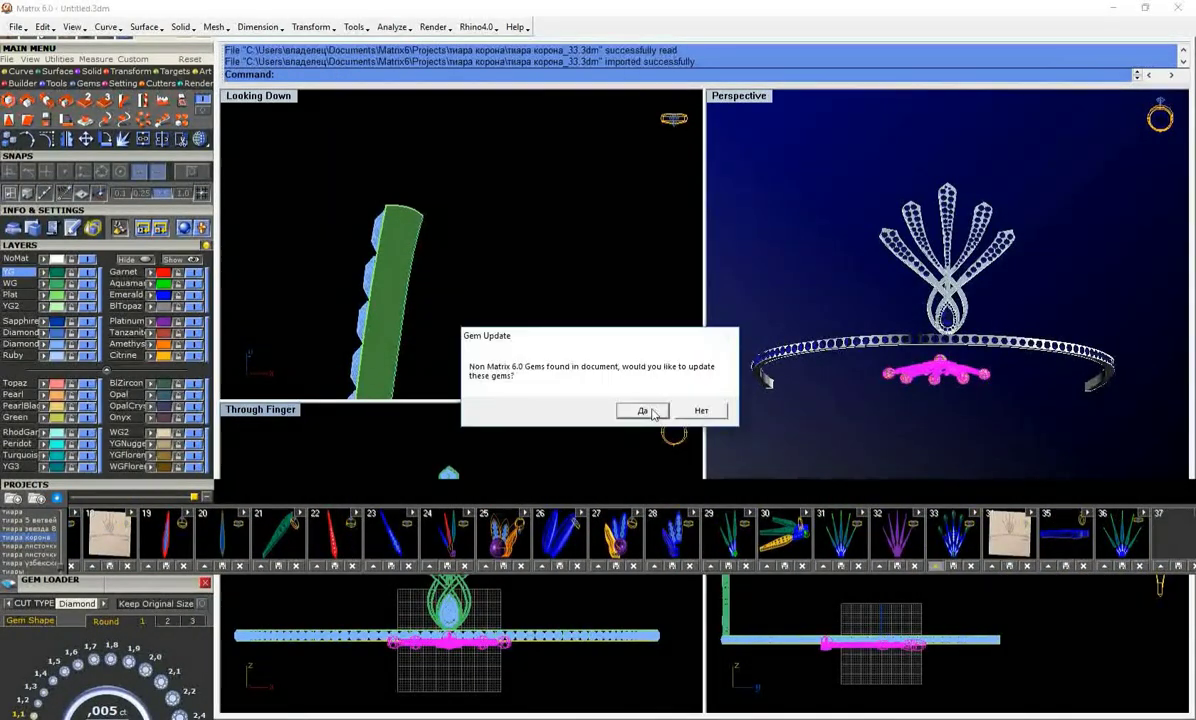
pyautogui.press('Return')
pyautogui.moveTo(926, 395)
pyautogui.mouseDown(button='right')
pyautogui.moveTo(1000, 506)
pyautogui.moveTo(849, 382)
pyautogui.mouseUp(button='right')
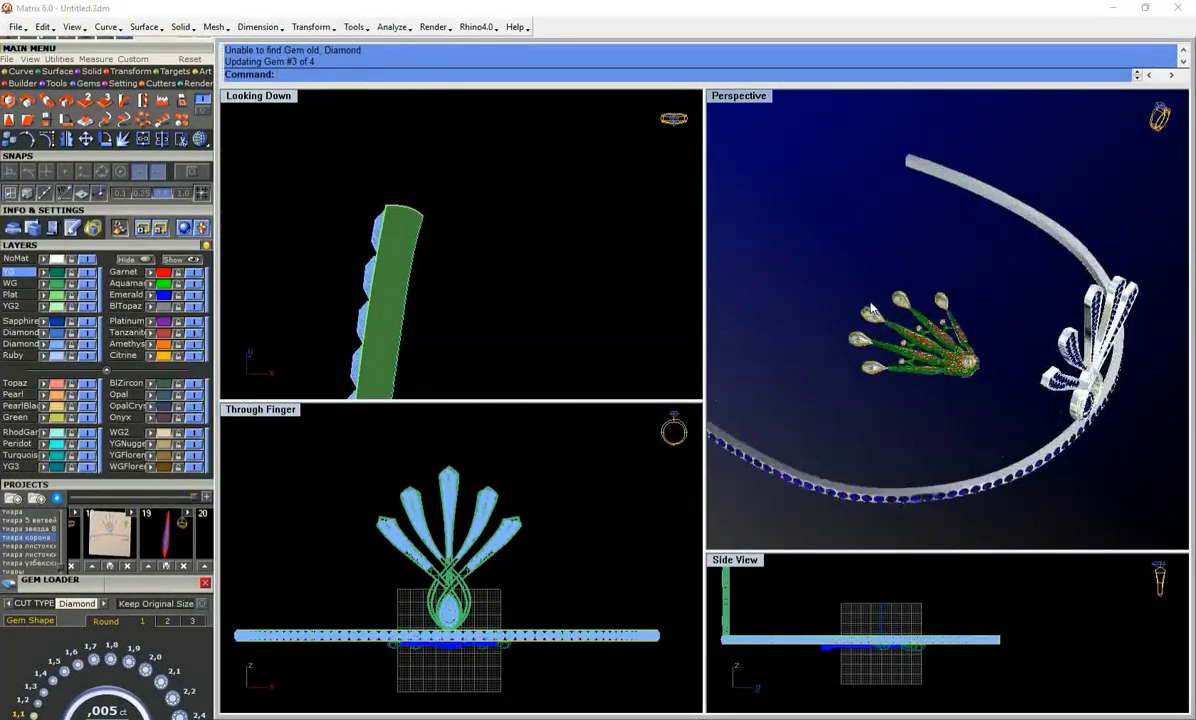
pyautogui.scroll(3, 849, 382)
pyautogui.hotkey('ctrl', 'z')
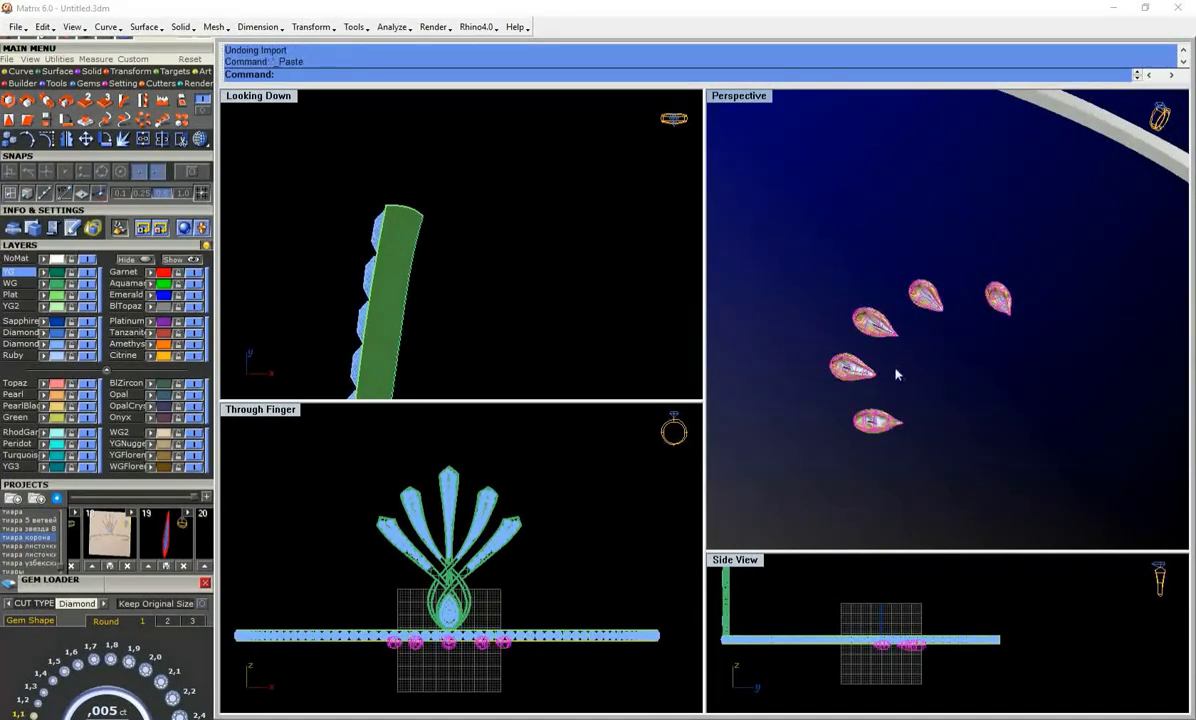
# Rotate the pear drops and select them above the fan
pyautogui.scroll(2, 835, 657)
pyautogui.click(944, 634)
pyautogui.click(944, 555)
pyautogui.scroll(3, 503, 443)
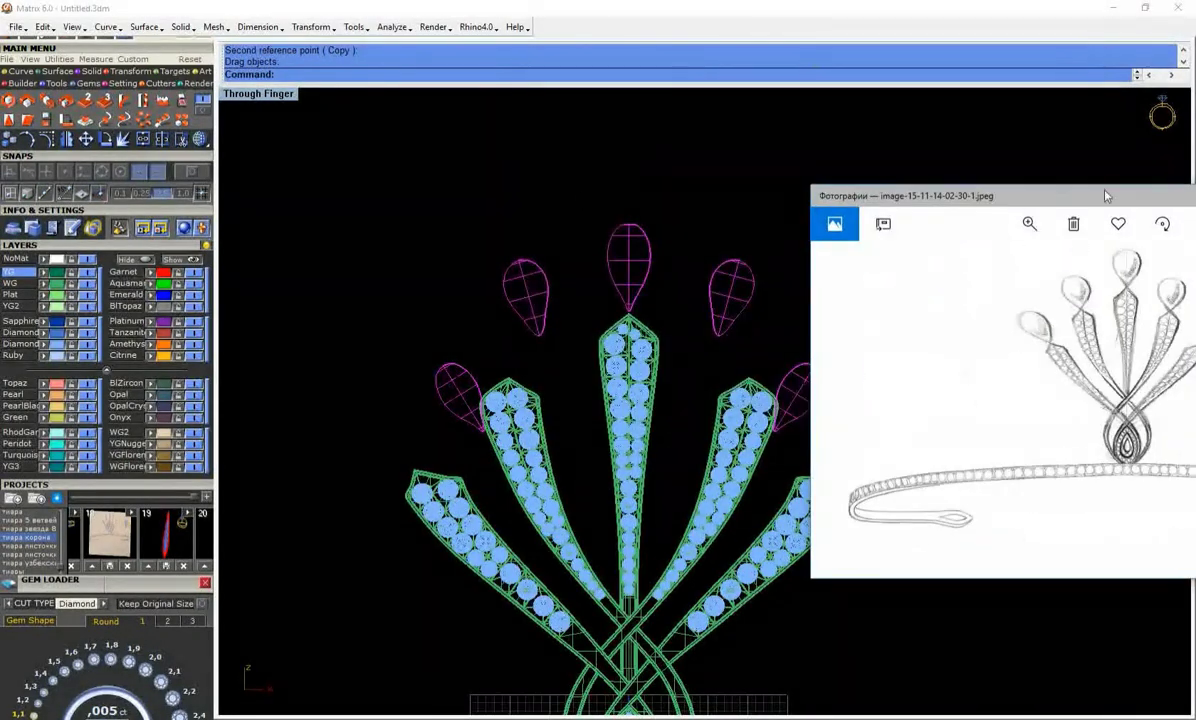
pyautogui.moveTo(686, 200); pyautogui.dragTo(594, 253)
pyautogui.moveTo(805, 345); pyautogui.dragTo(740, 341, button='right')
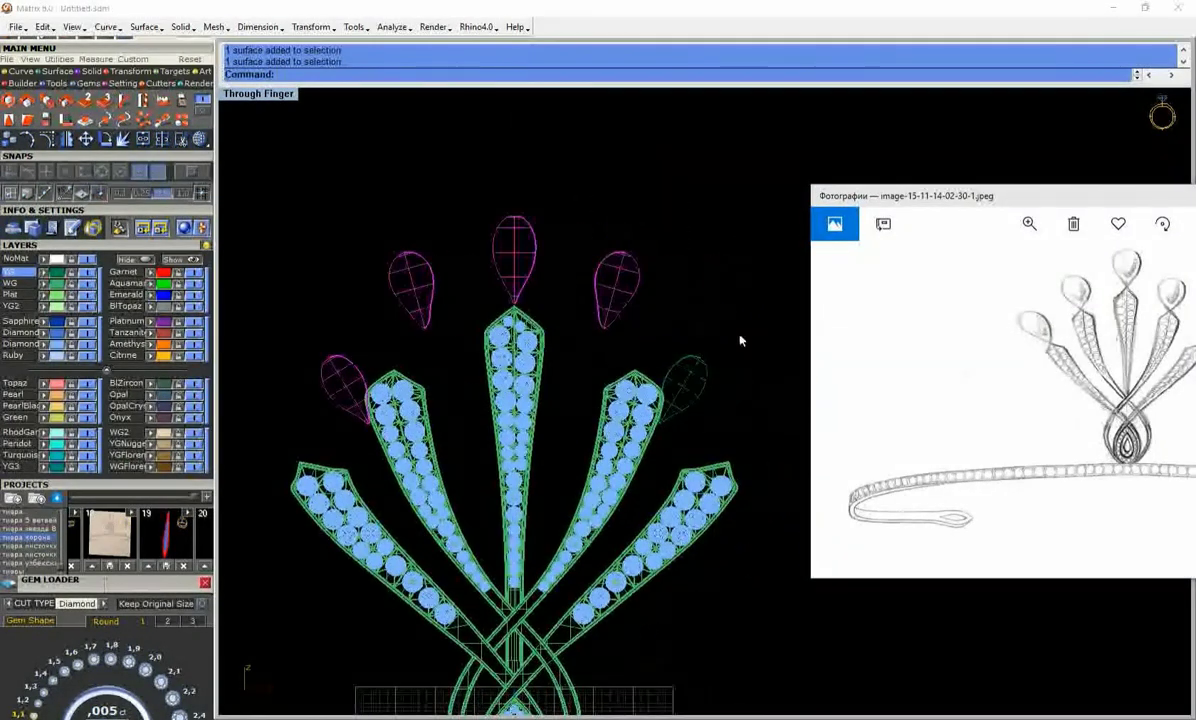
# Make scaled copies of the pear drops, checking them against the reference sketch
pyautogui.click(29, 100)
pyautogui.click(770, 294)
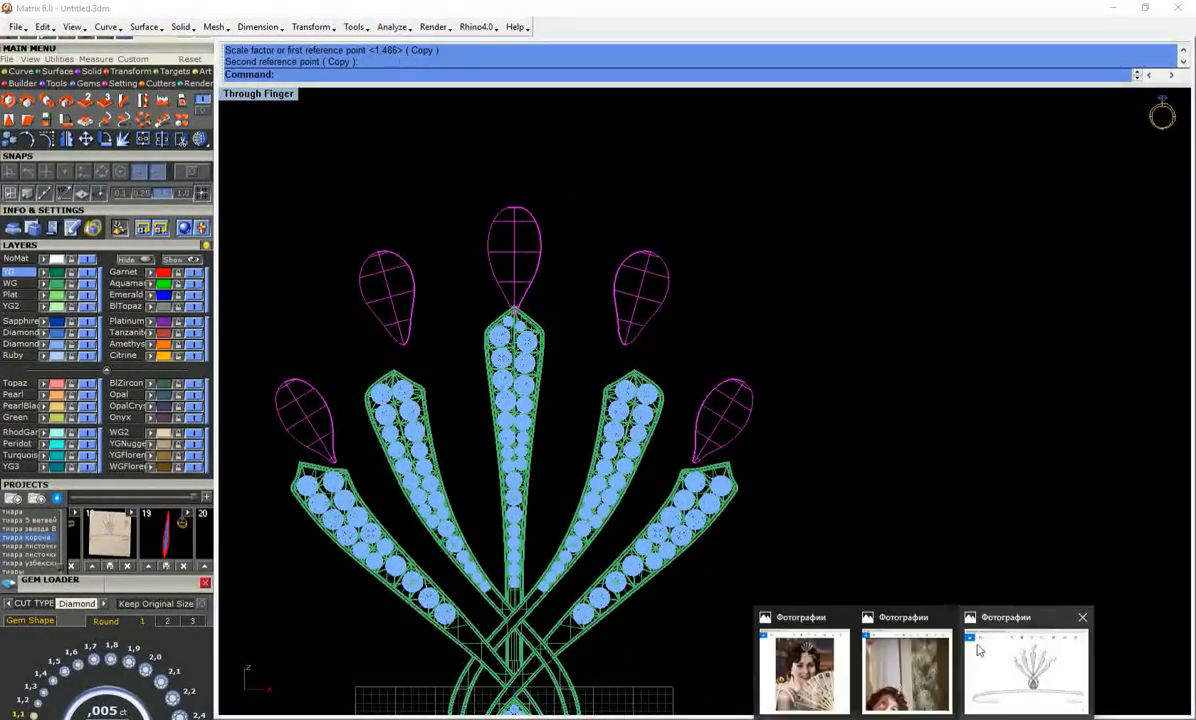
pyautogui.click(1028, 667)
pyautogui.scroll(-3, 597, 351)
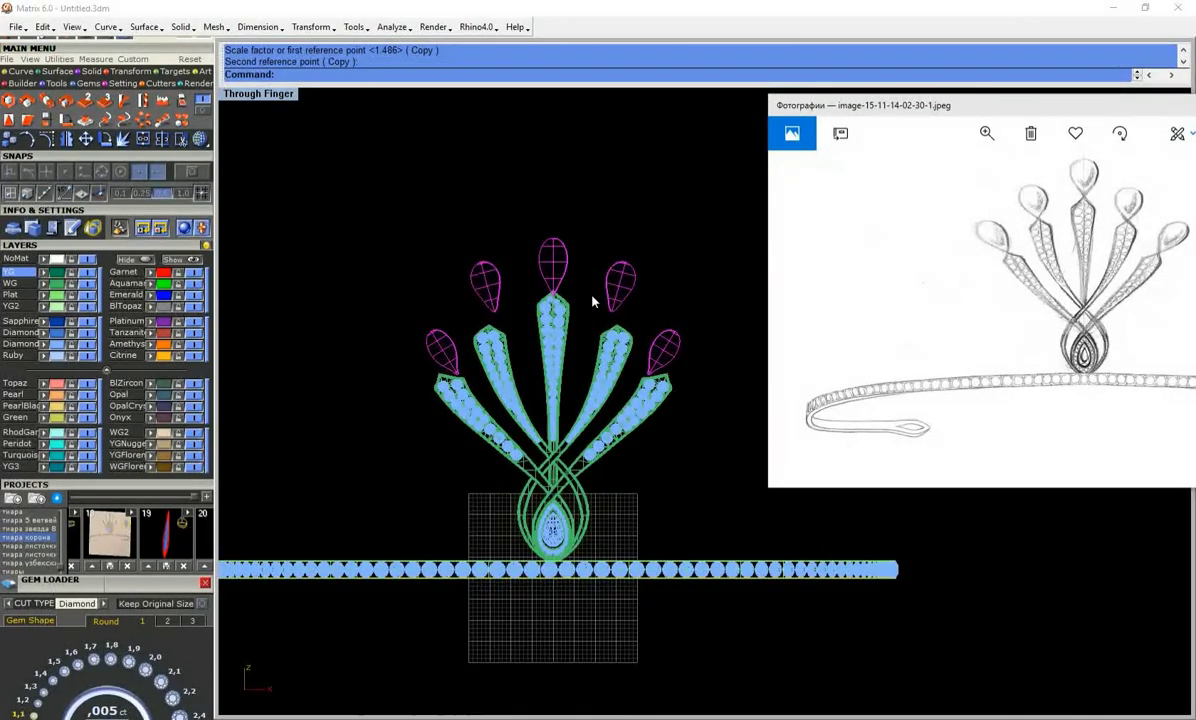
pyautogui.click(530, 230)
pyautogui.moveTo(577, 233); pyautogui.dragTo(598, 216, button='right')
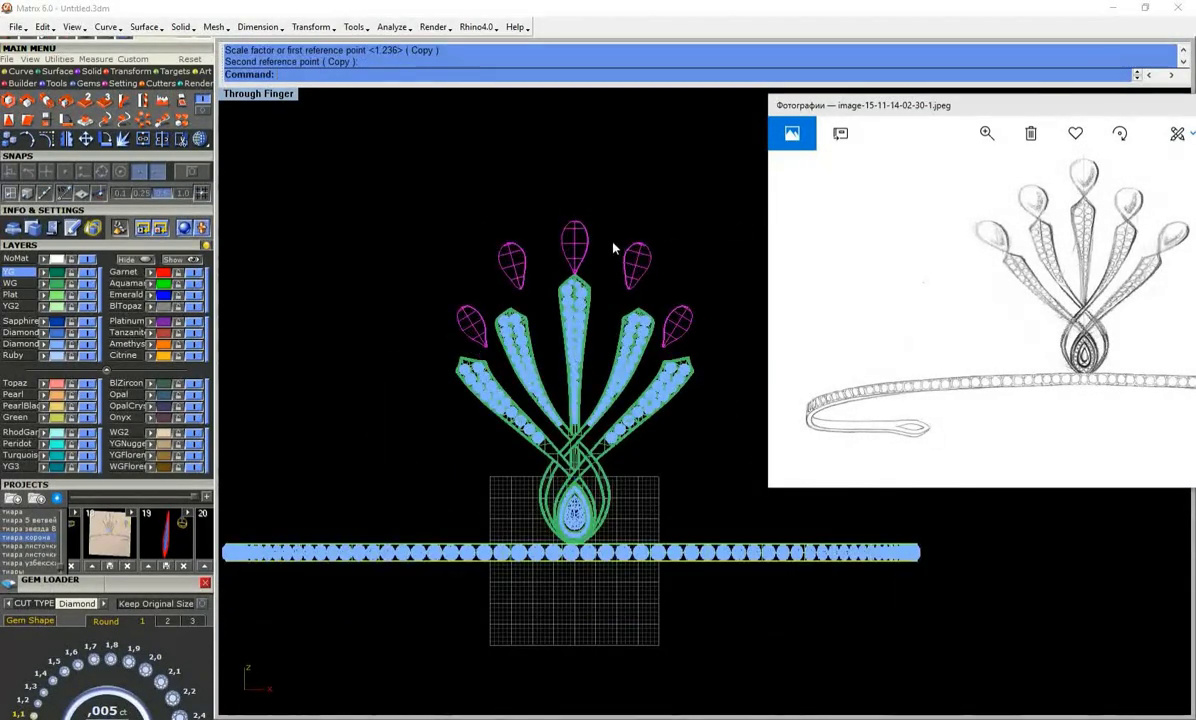
# Stretch the top pear drop lengthwise and rotate a copy of it toward a ray tip
pyautogui.click(577, 242)
pyautogui.scroll(3, 577, 242)
pyautogui.click(45, 95)
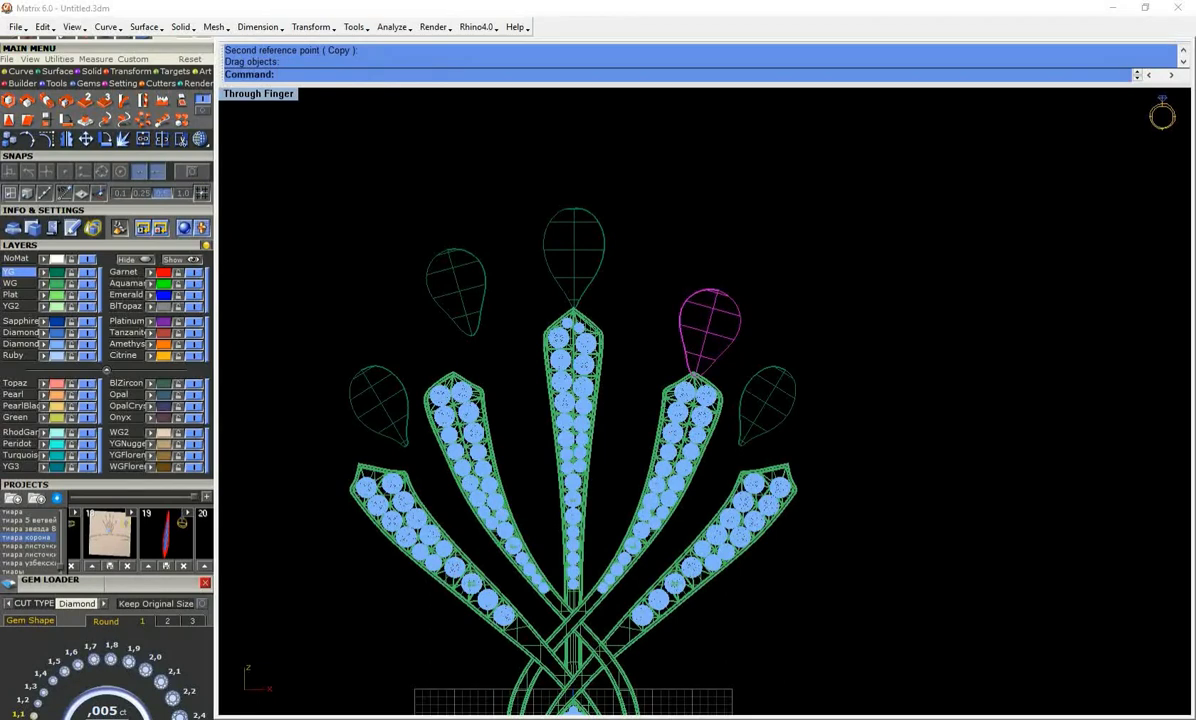
pyautogui.click(98, 133)
pyautogui.click(698, 362)
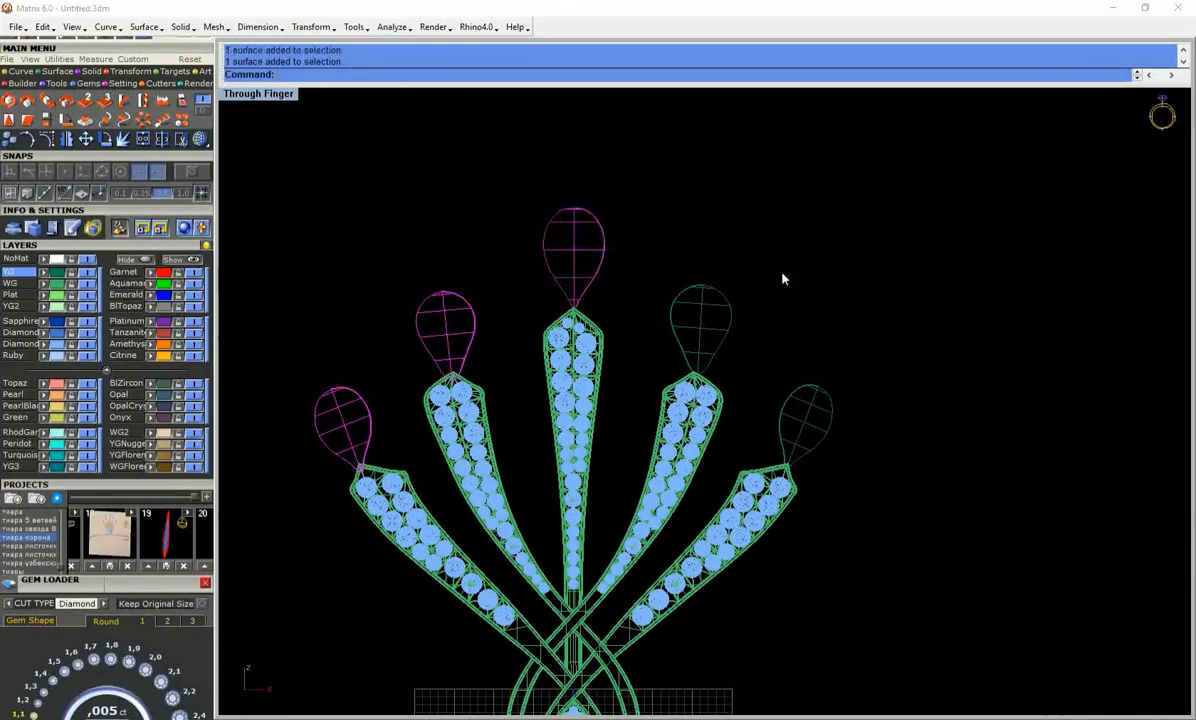
pyautogui.doubleClick(258, 93)
# Zoom and orbit the Perspective view to inspect the pearl drops, then select the whole tiara
pyautogui.scroll(3, 460, 240)
pyautogui.scroll(5, 502, 254)
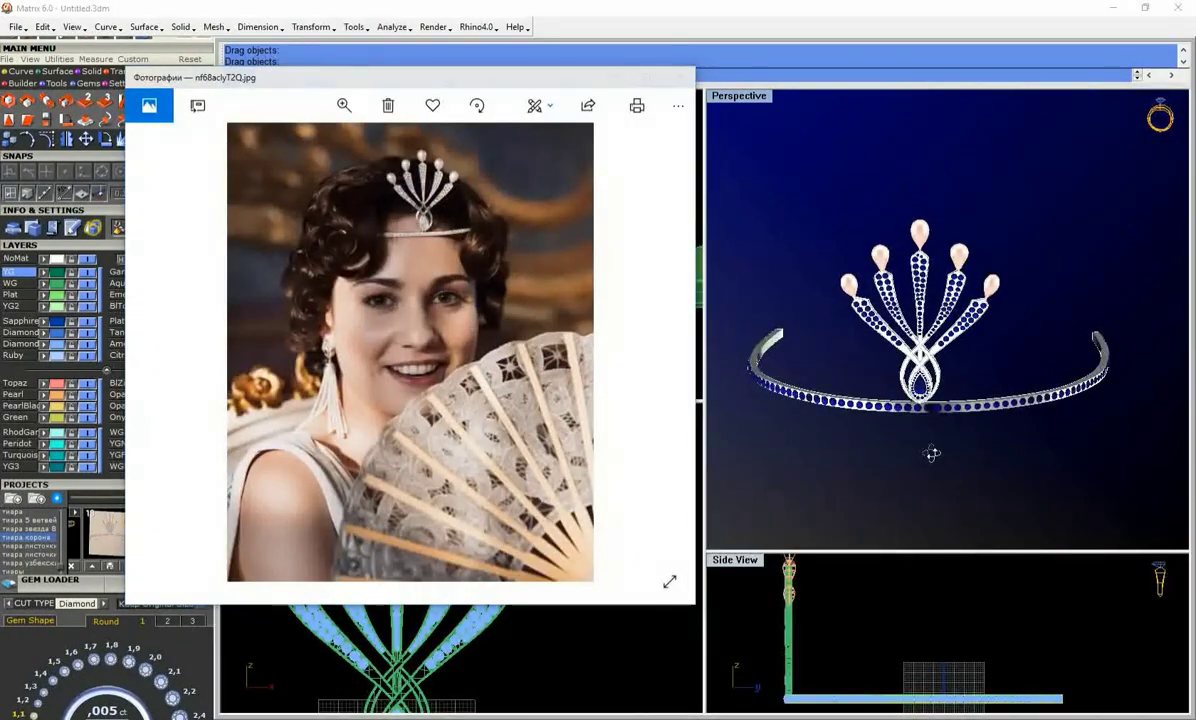
pyautogui.moveTo(931, 454); pyautogui.dragTo(980, 451, button='right')
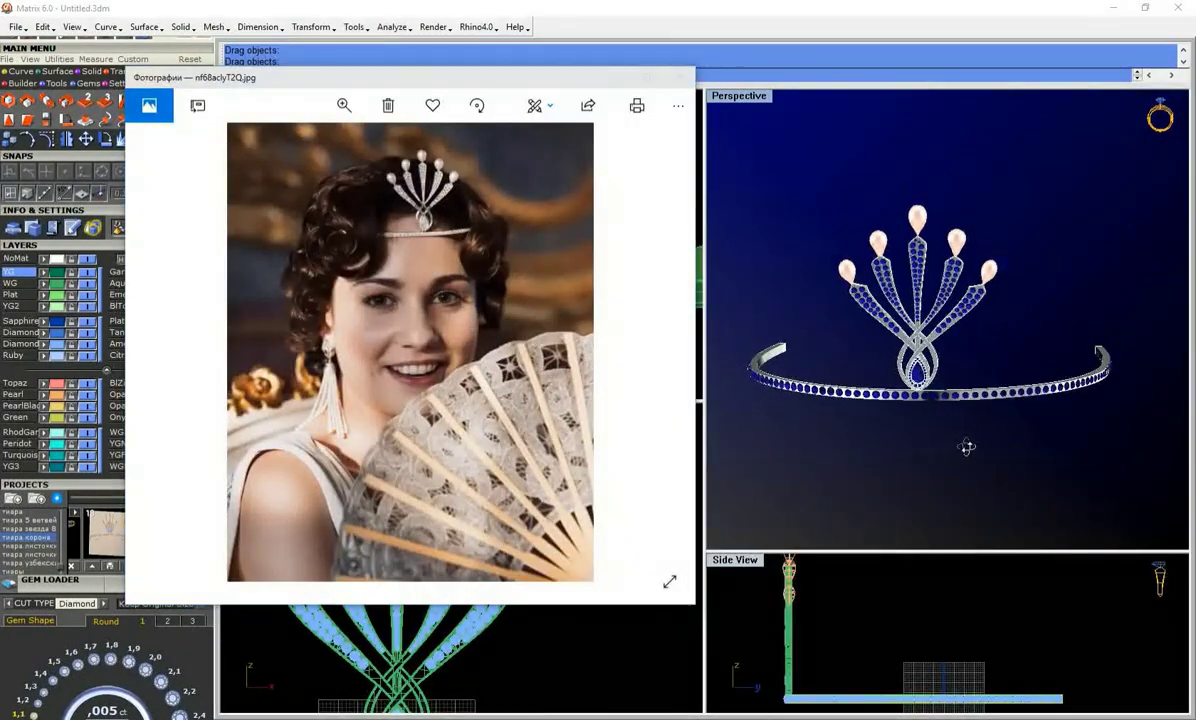
pyautogui.click(612, 77)
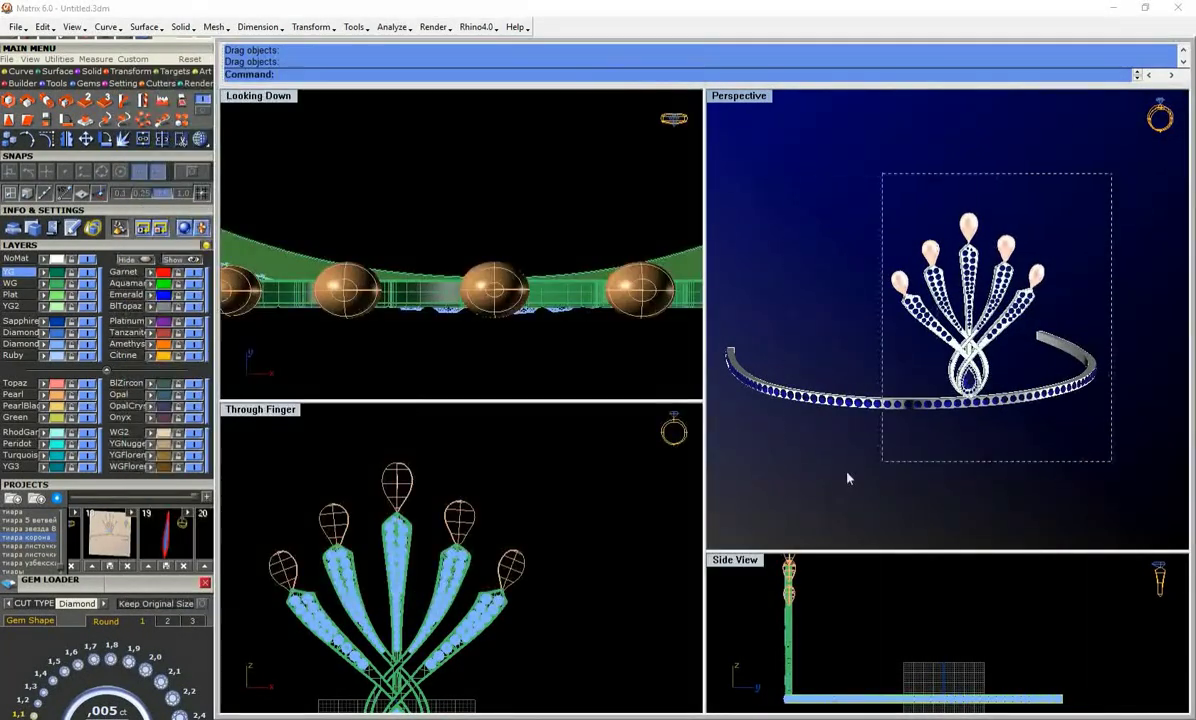